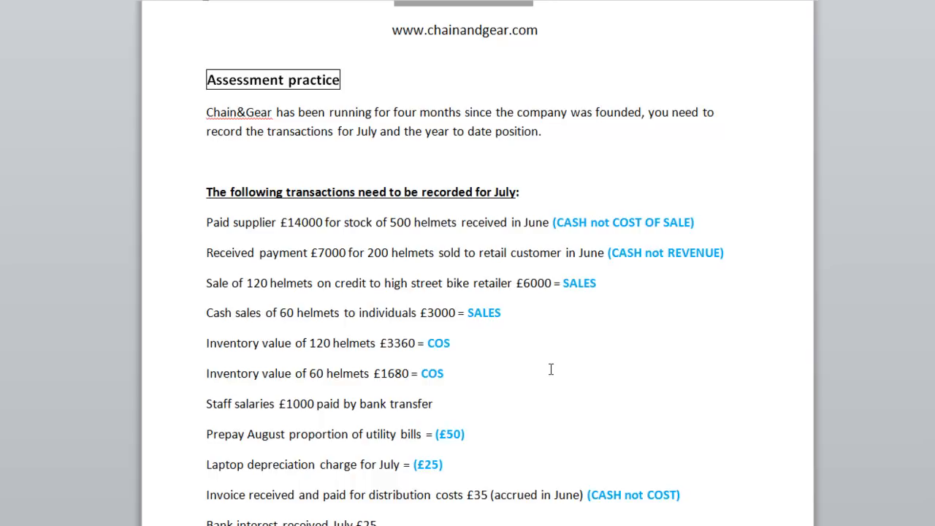
Step: Review the July supplier payment and customer receipt transactions and how each is classified
left_click_drag(207, 221, 549, 227)
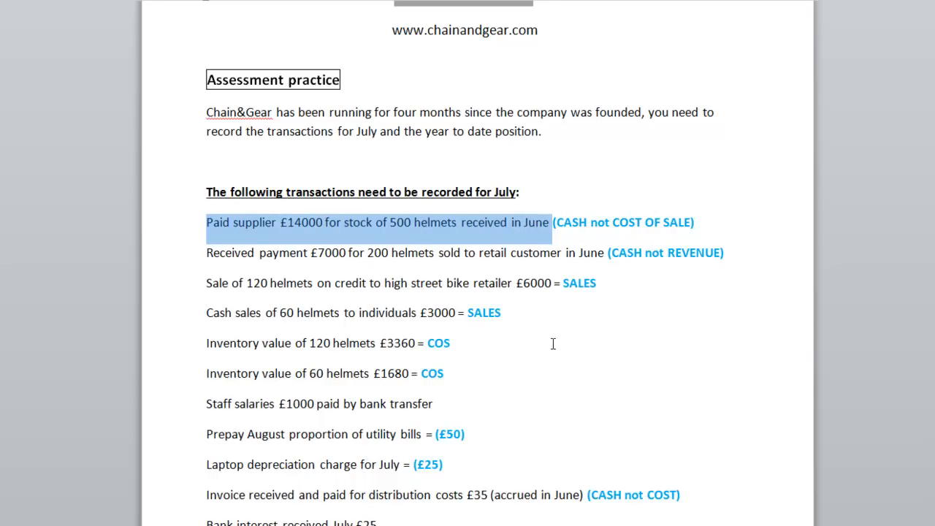
left_click(646, 238)
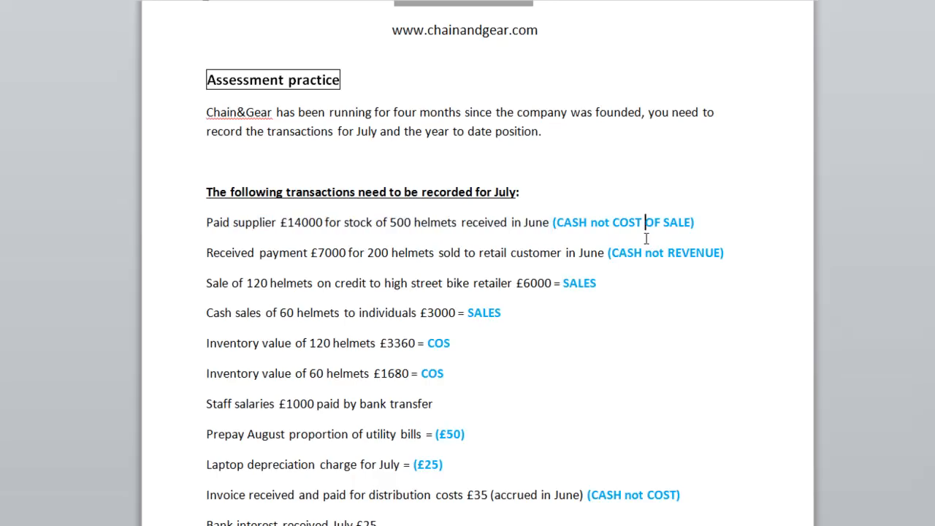
left_click(719, 221)
left_click_drag(206, 253, 608, 252)
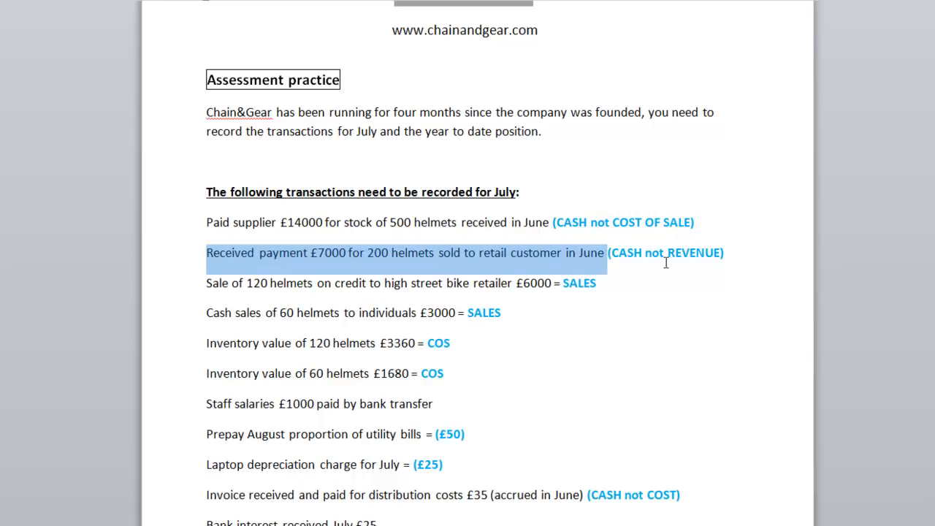
left_click(743, 254)
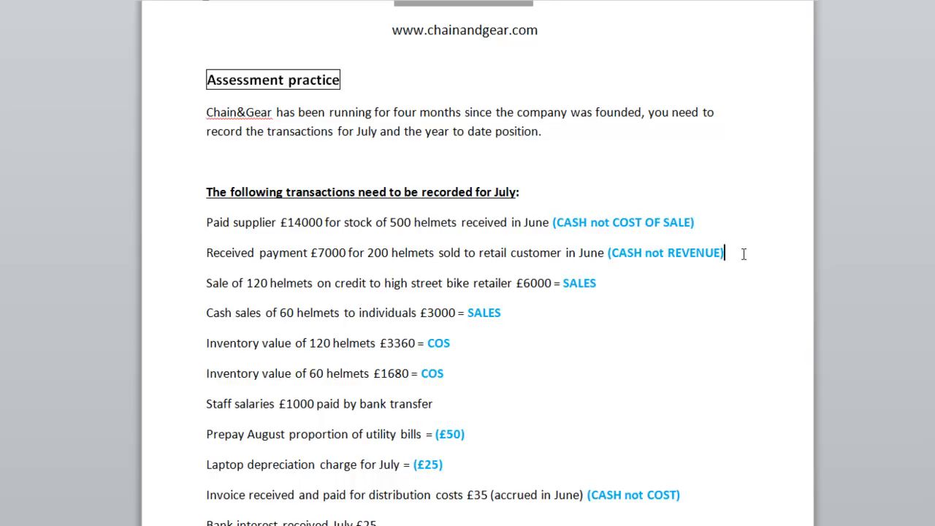
Step: Review the credit and cash helmet sales and the inventory values marked as cost of sales
left_click_drag(207, 283, 595, 316)
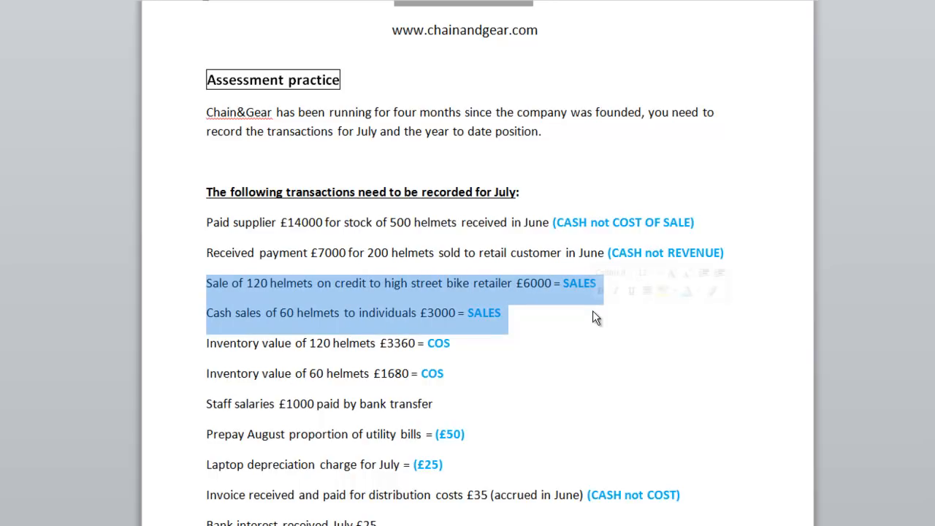
left_click(340, 284)
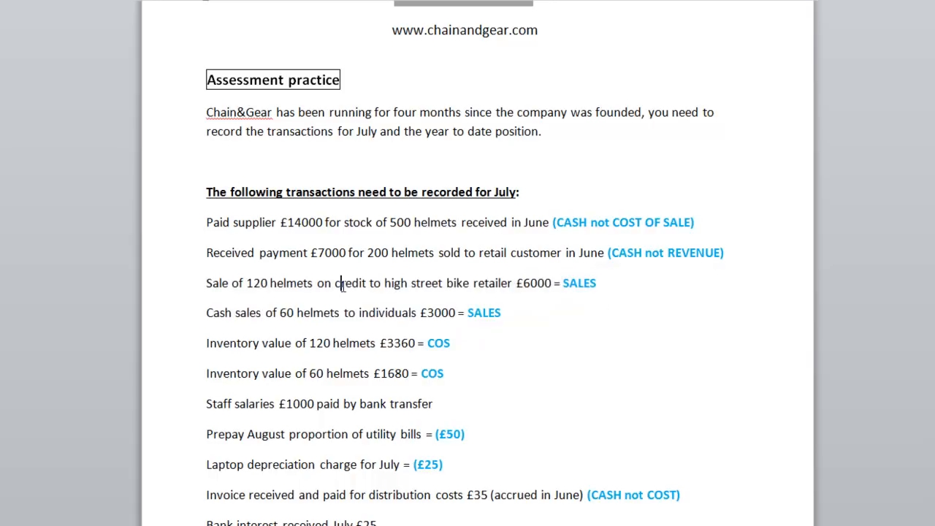
left_click_drag(336, 284, 369, 287)
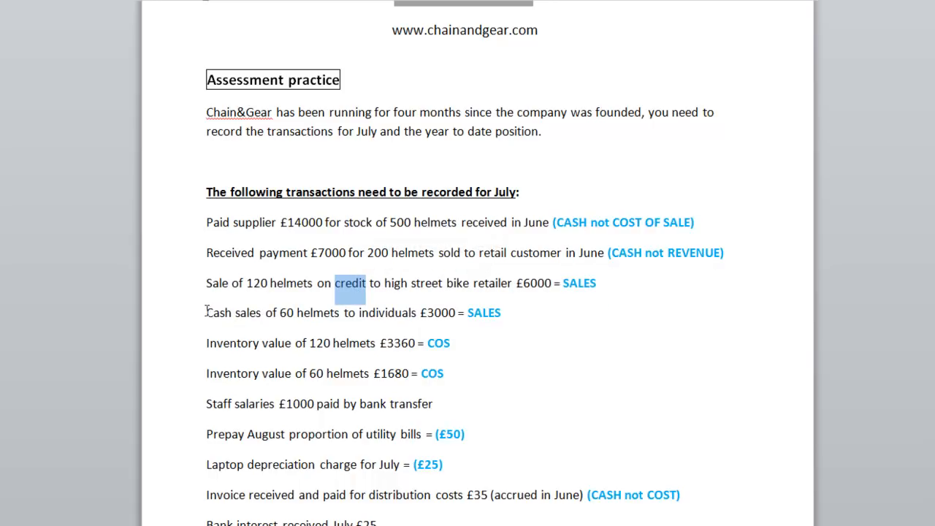
left_click_drag(208, 313, 236, 313)
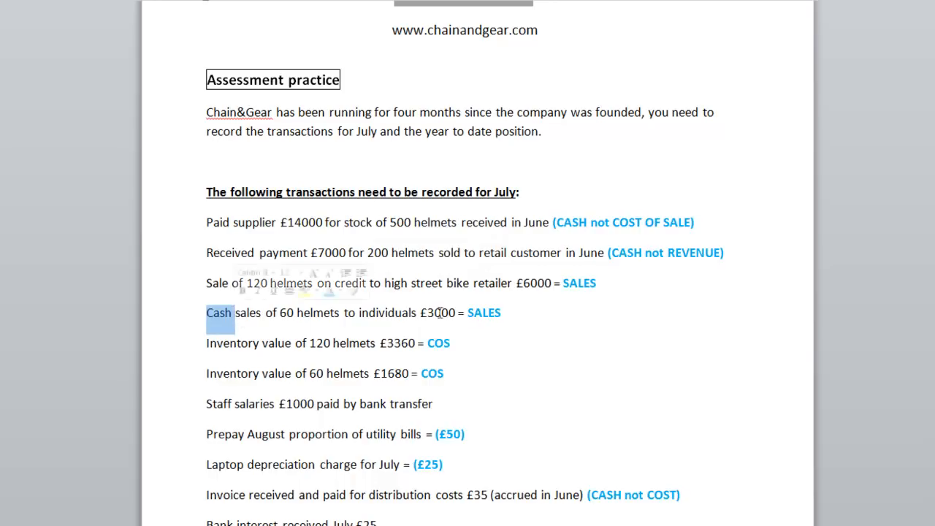
left_click(517, 312)
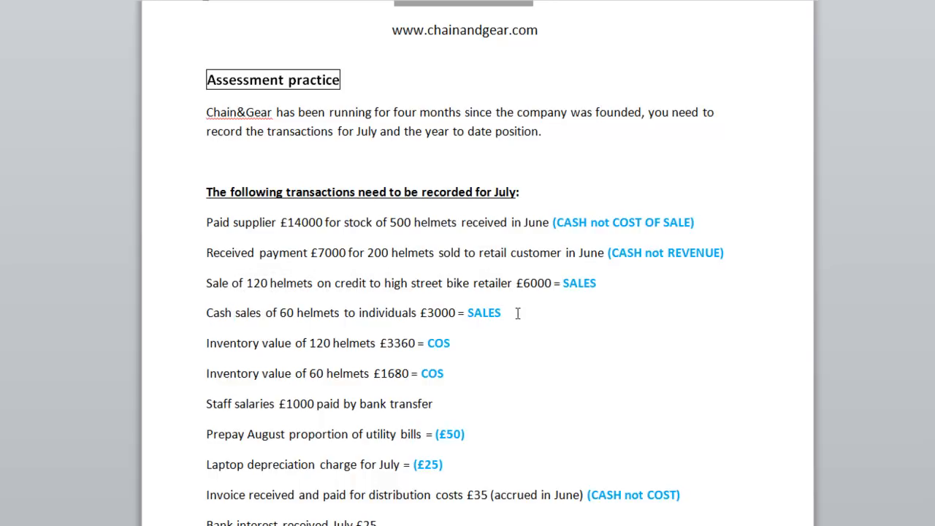
left_click_drag(208, 341, 464, 366)
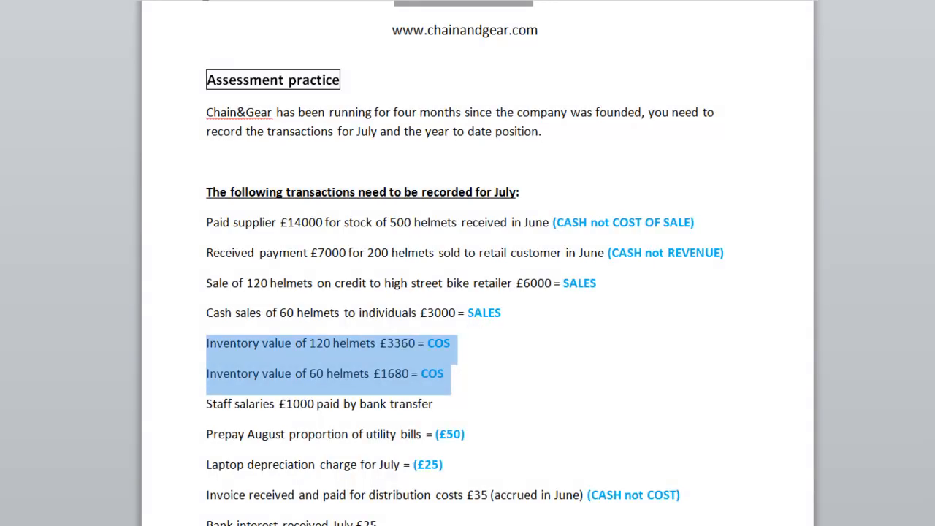
Step: Review the July salaries, utility prepayment, laptop depreciation, distribution invoice, bank interest and bank charges transactions
scroll(424, 407, "down", 3)
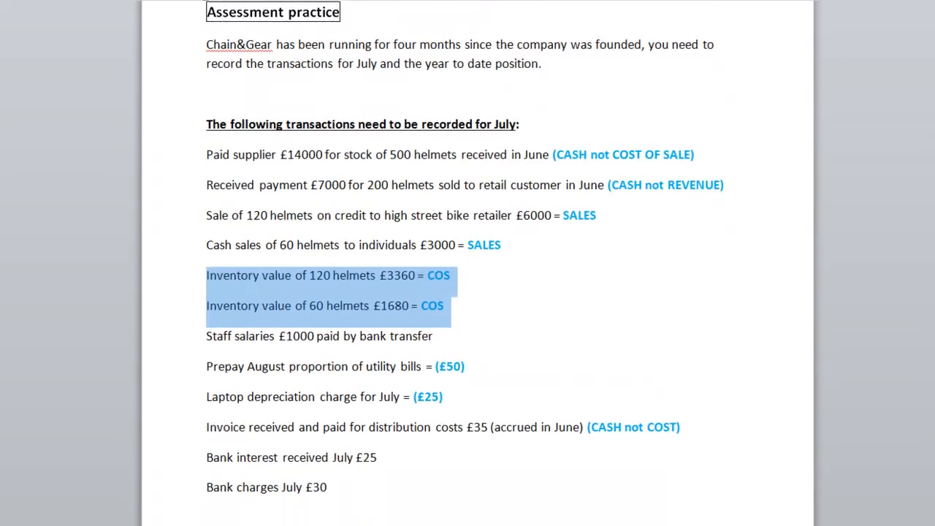
left_click_drag(207, 302, 457, 302)
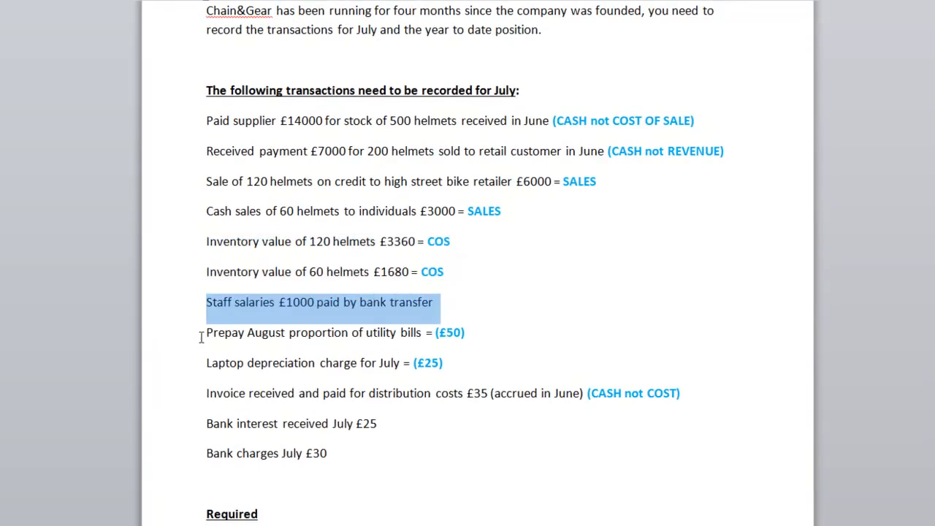
left_click_drag(207, 332, 483, 329)
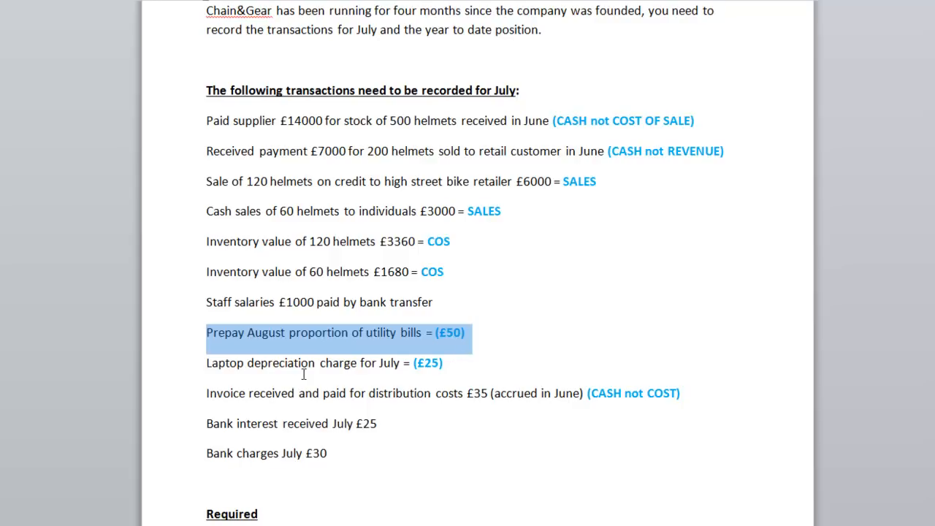
left_click_drag(207, 358, 455, 368)
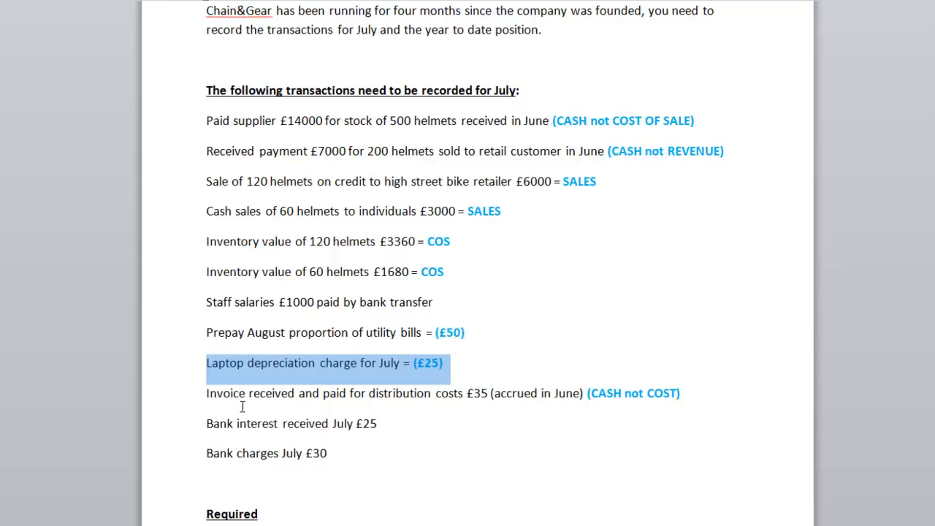
left_click_drag(209, 394, 586, 400)
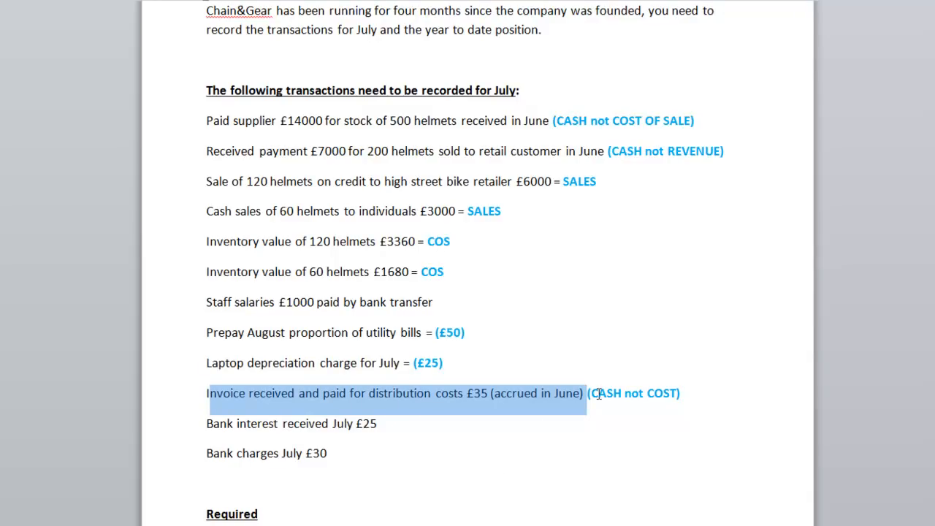
left_click_drag(587, 394, 694, 394)
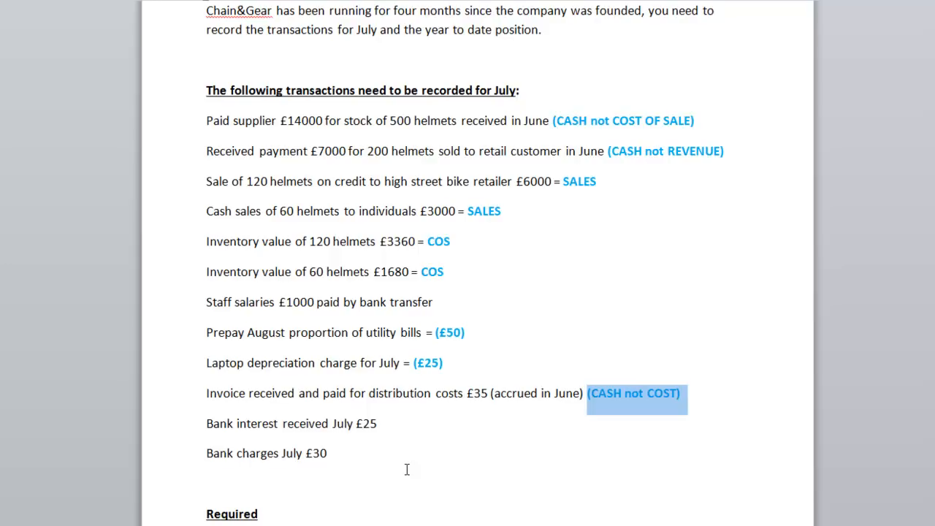
left_click_drag(207, 424, 378, 431)
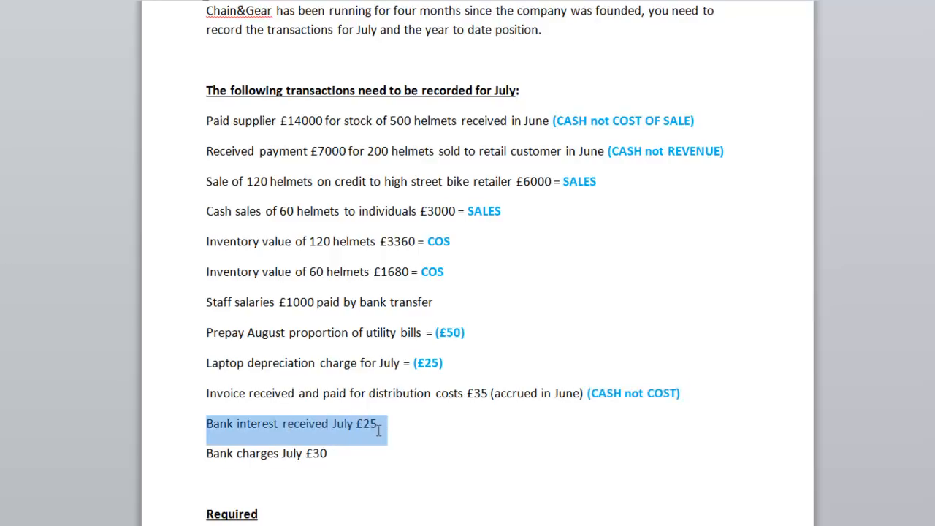
left_click_drag(207, 455, 357, 446)
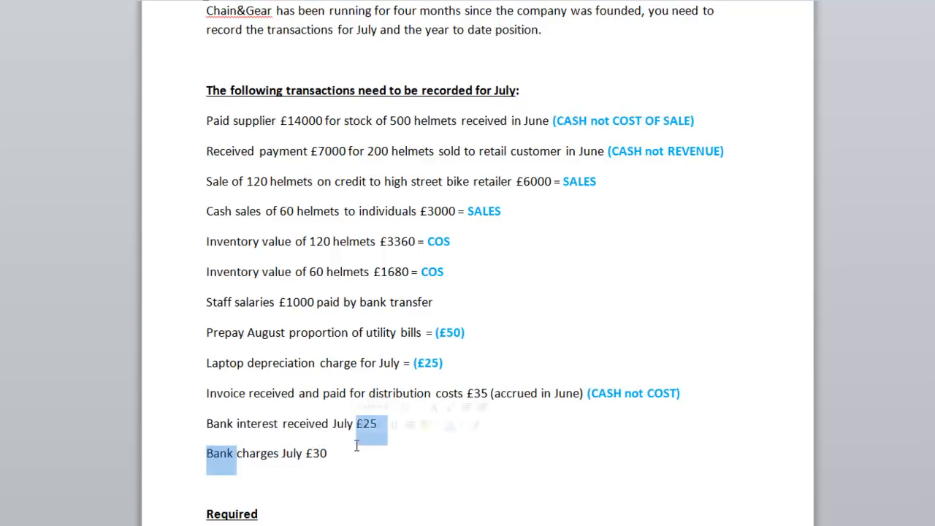
Step: Review the list of required accounting statements below the July transactions
scroll(357, 446, "down", 4)
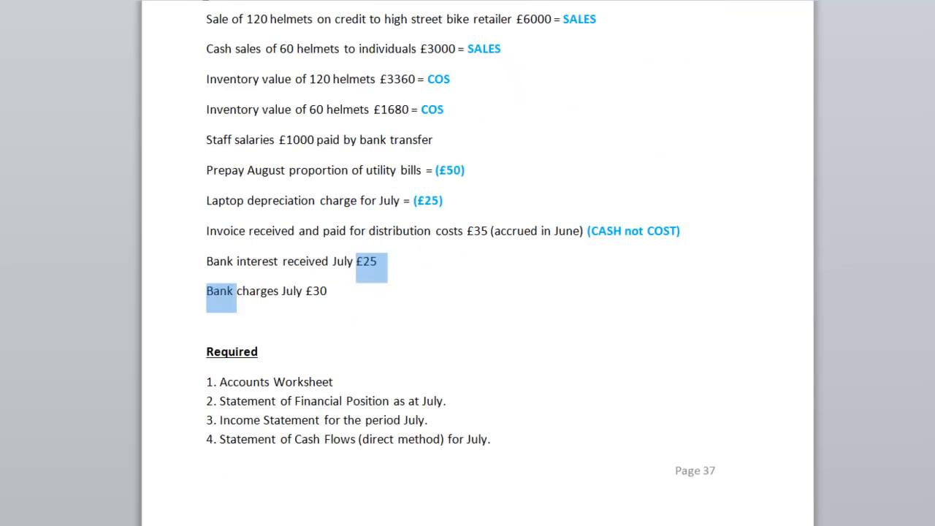
left_click_drag(208, 385, 514, 436)
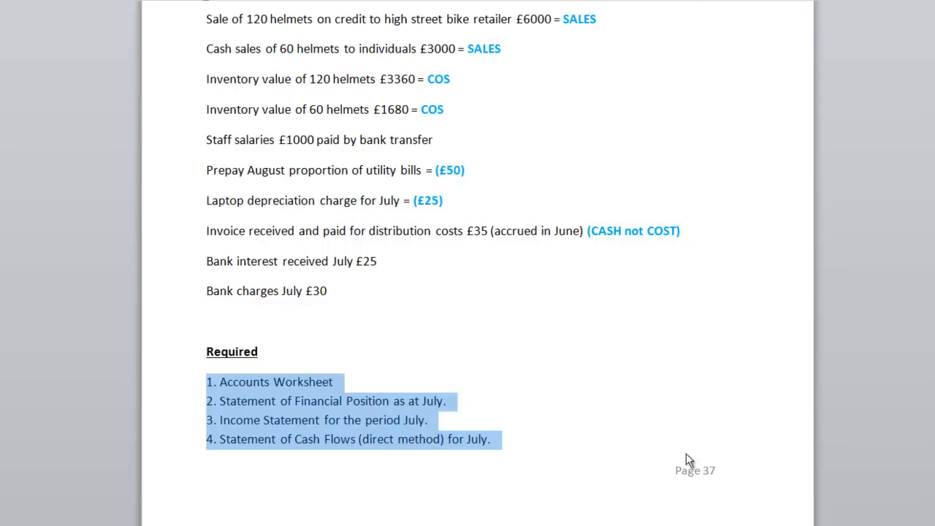
scroll(467, 263, "up", 10)
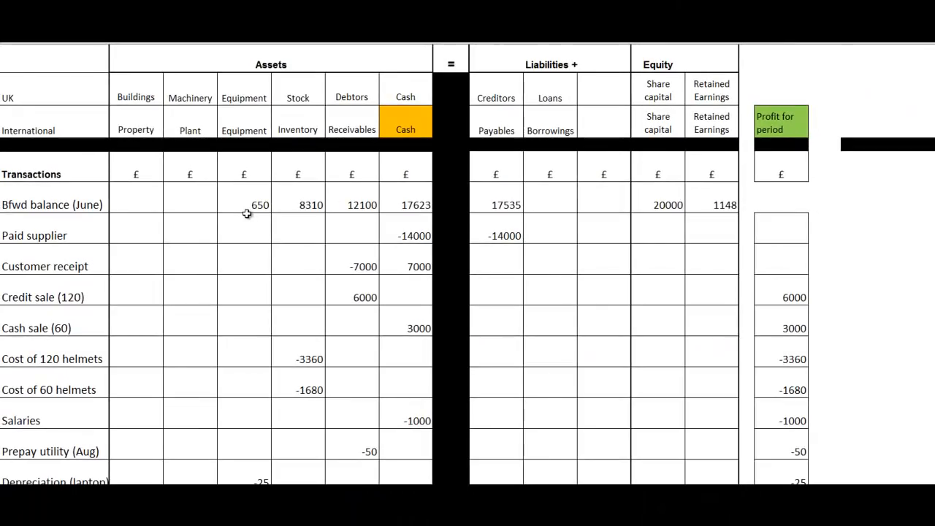
Step: Clear the worksheet's July entries from Paid supplier to Bank charges across the asset, liability, equity and profit columns
left_click_drag(248, 230, 404, 402)
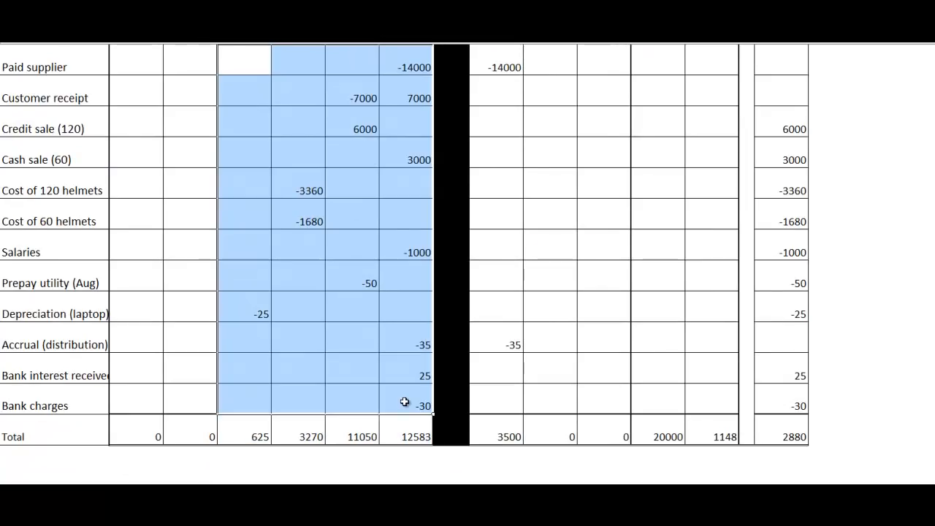
key("Delete")
scroll(432, 414, "up", 2)
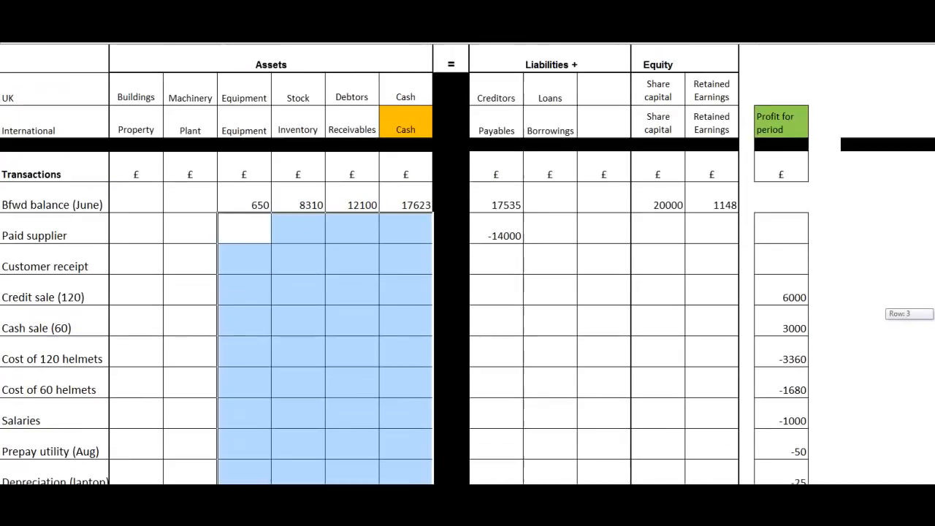
left_click_drag(497, 230, 734, 392)
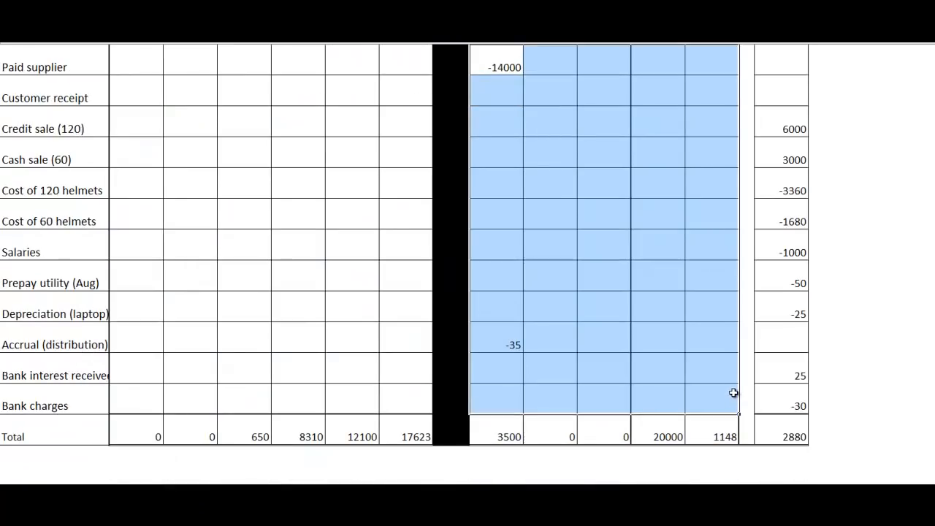
key("Delete")
left_click_drag(799, 123, 796, 393)
key("Delete")
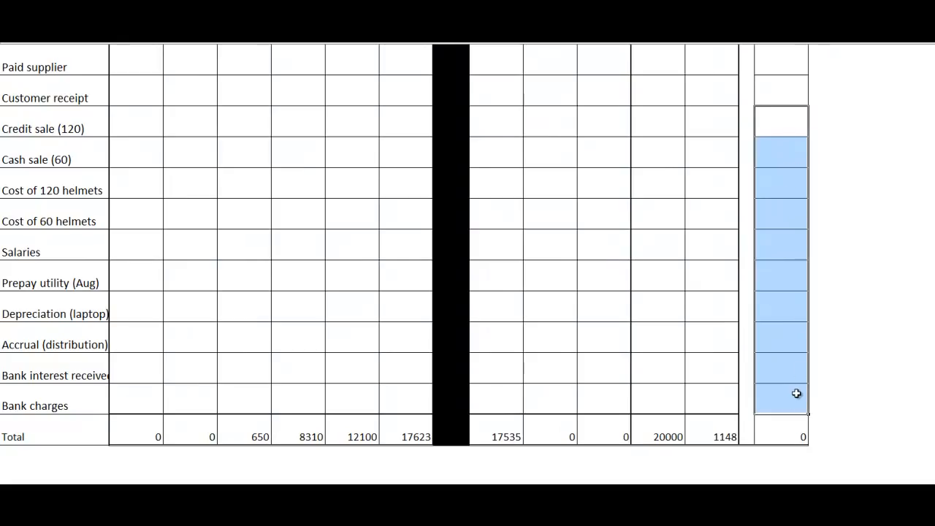
Step: Record the supplier payment by entering -14000 under both Cash and Payables in the Paid supplier row
left_click_drag(934, 415, 934, 356)
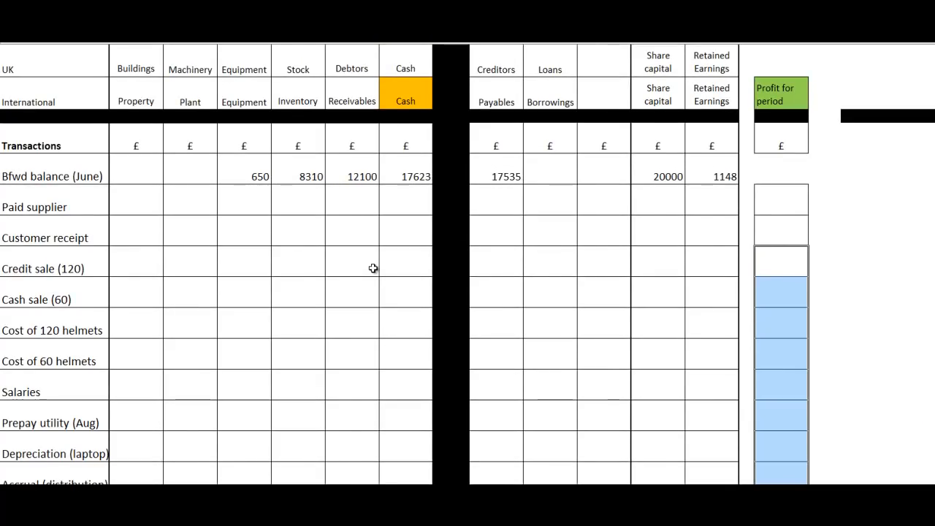
left_click(413, 204)
type("-14000")
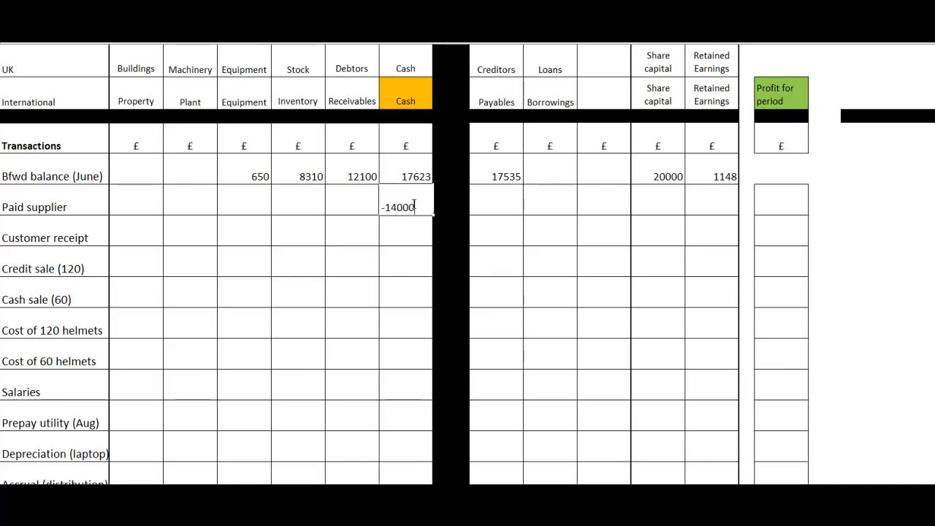
key("Return")
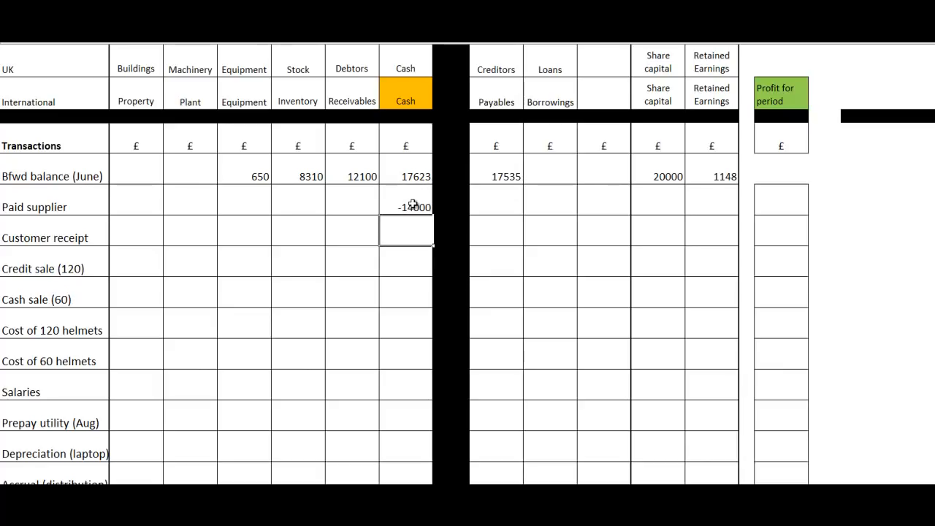
left_click(485, 208)
type("-1")
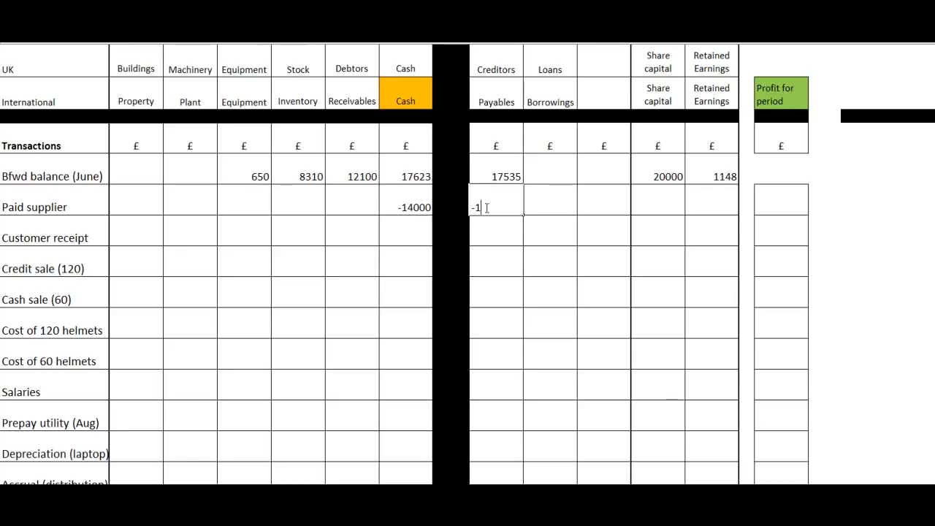
type("4000")
key("Return")
left_click(774, 199)
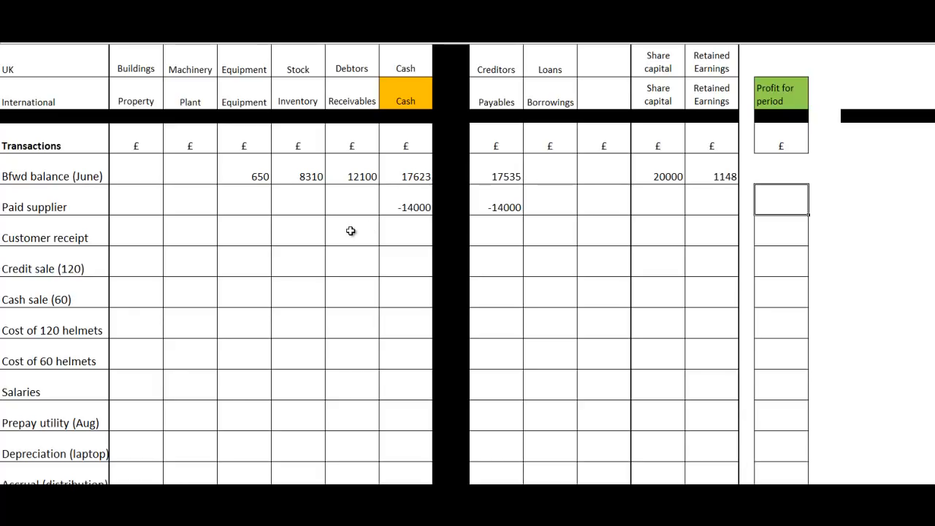
Step: Record the customer receipt by entering 7000 under Cash and -7000 under Receivables in its row
left_click(399, 236)
type("7000")
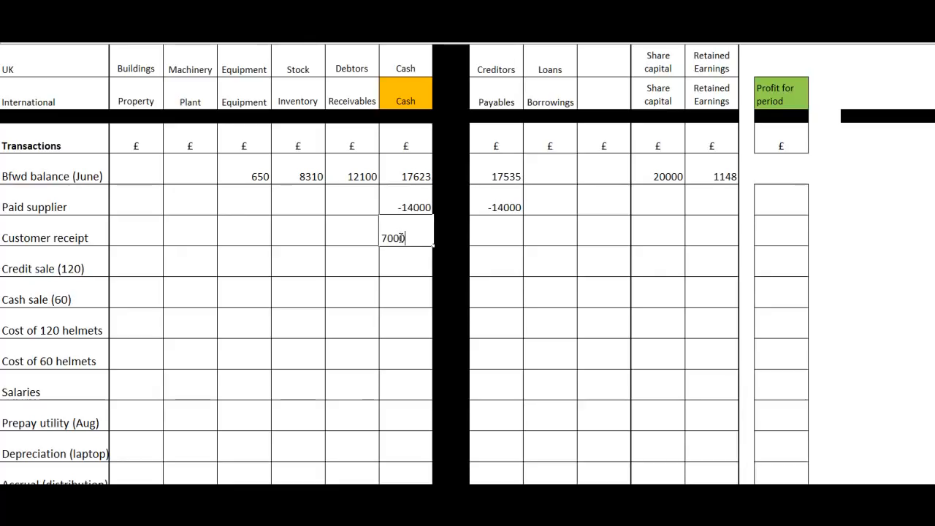
key("Return")
key("Left")
key("Up")
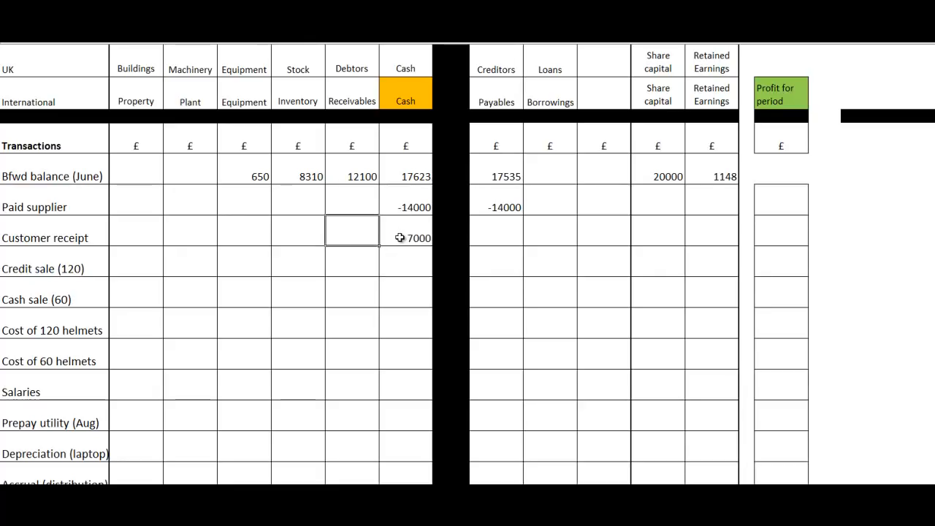
type("-7000")
key("Return")
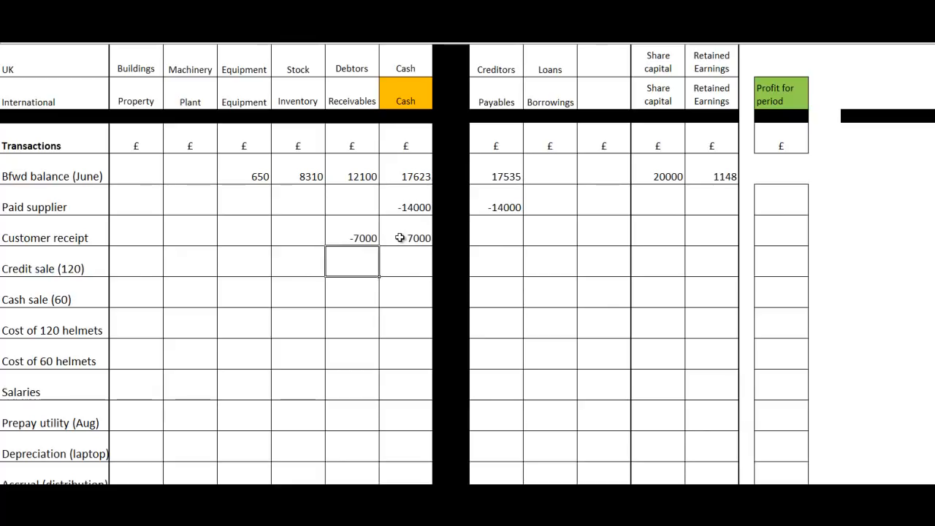
Step: Check the Customer receipt row across the liability, equity and Profit for period columns
key("Up")
key("Right")
key("Right")
key("Right")
key("Right")
key("Right")
key("Right")
key("Right")
key("Right")
key("Right")
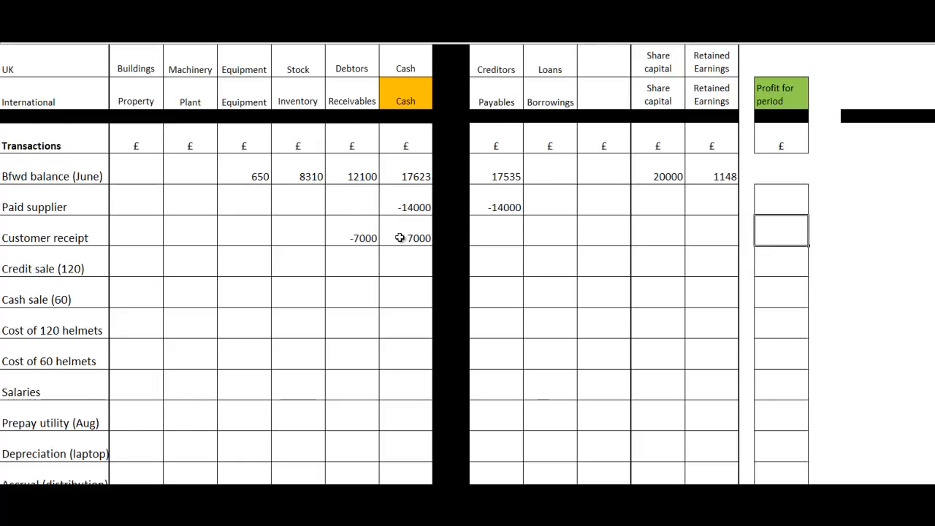
key("Left")
key("Left")
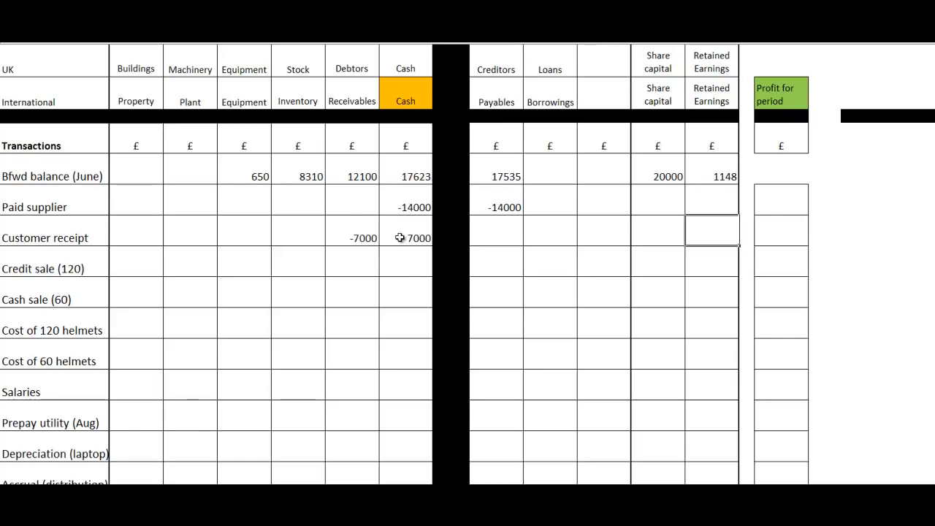
Step: Enter 6000 under Receivables in the Credit sale (120) row
key("Left")
key("Left")
key("Left")
key("Left")
key("Left")
key("Left")
key("Left")
key("Left")
key("Left")
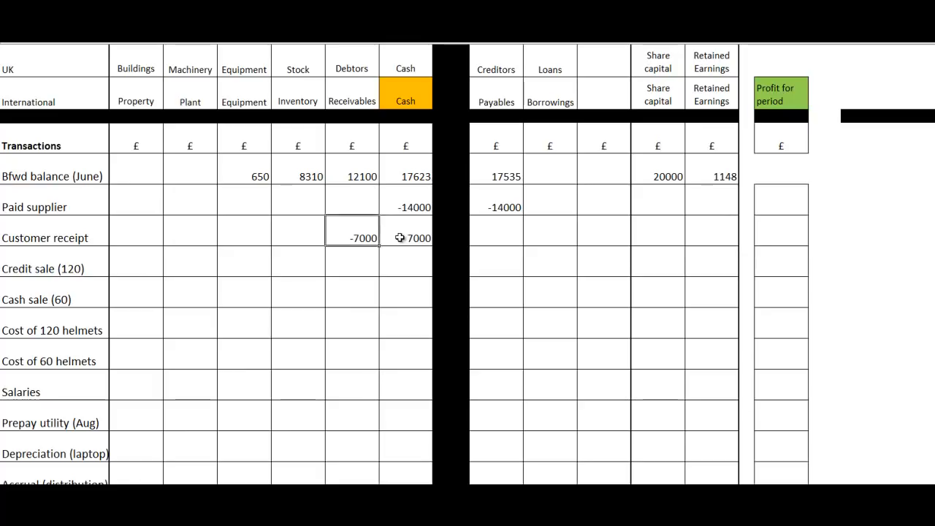
key("Right")
key("Right")
key("Down")
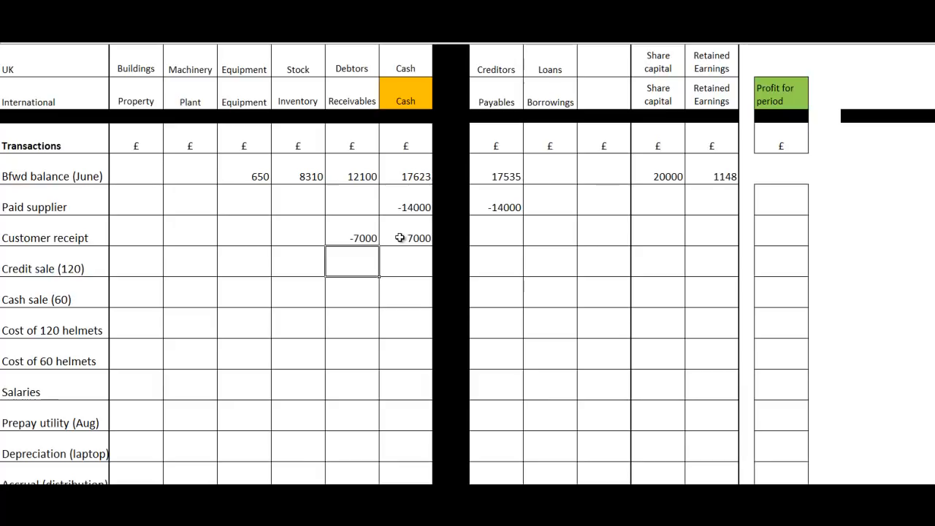
type("6000")
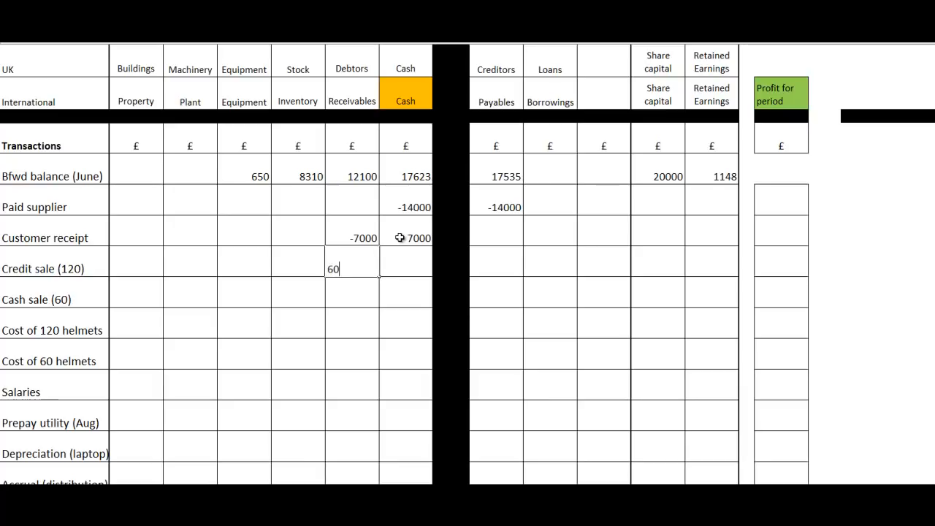
key("Return")
Step: Complete the credit sale of 120 by entering 6000 under Profit for period in its row
key("Up")
key("Right")
key("Right")
key("Right")
key("Right")
key("Right")
key("Right")
key("Right")
key("Right")
key("Right")
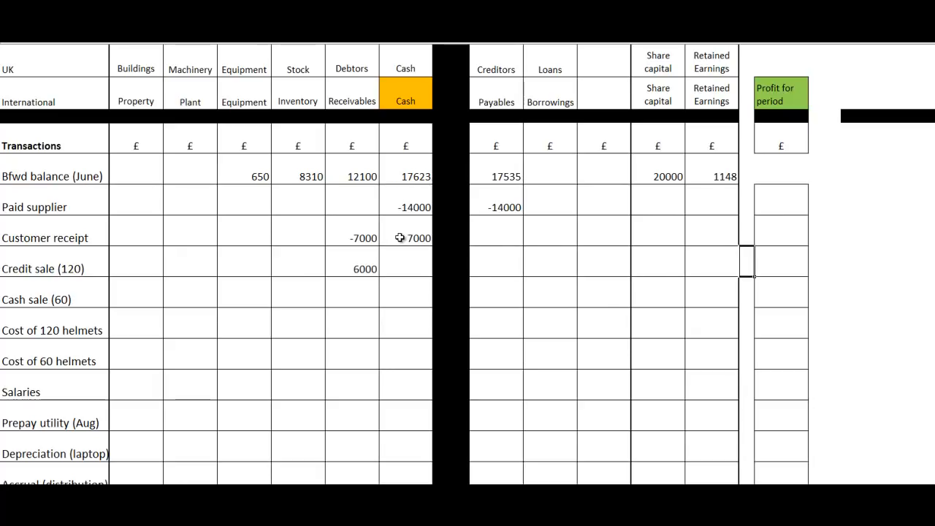
type("6000")
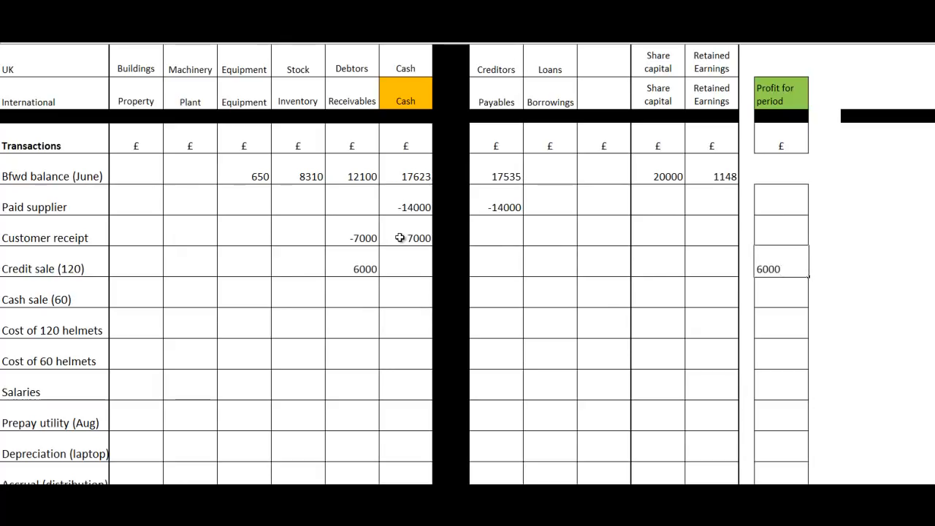
key("Return")
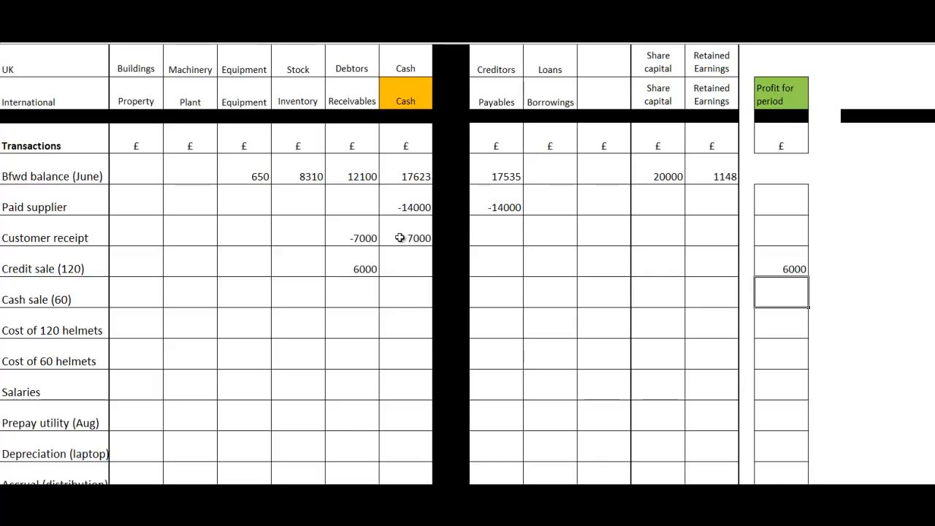
Step: Enter 3000 under Cash in the Cash sale (60) row
key("Left")
key("Left")
key("Left")
key("Left")
key("Left")
key("Left")
key("Left")
key("Left")
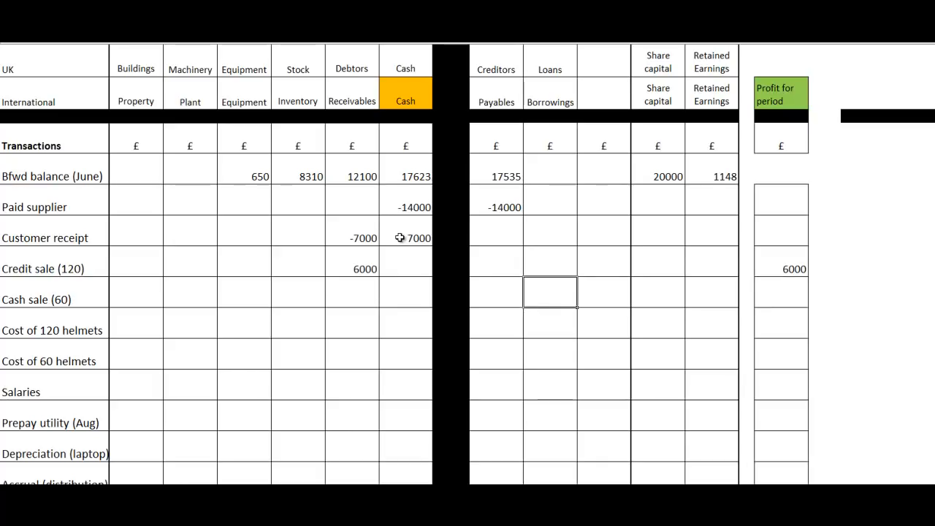
type("3000")
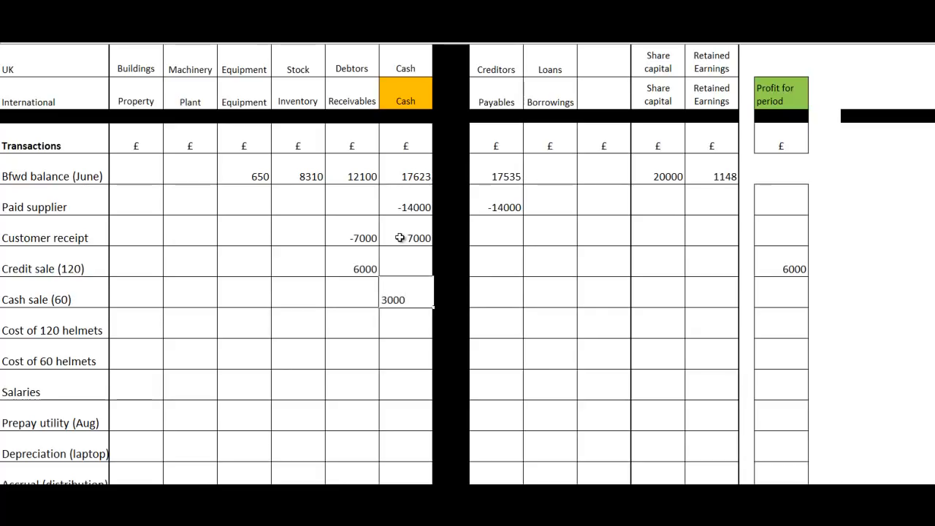
key("Return")
Step: Complete the cash sale of 60 by entering 3000 under Profit for period in its row
key("Up")
key("Right")
key("Right")
key("Right")
key("Right")
key("Right")
key("Right")
key("Right")
key("Right")
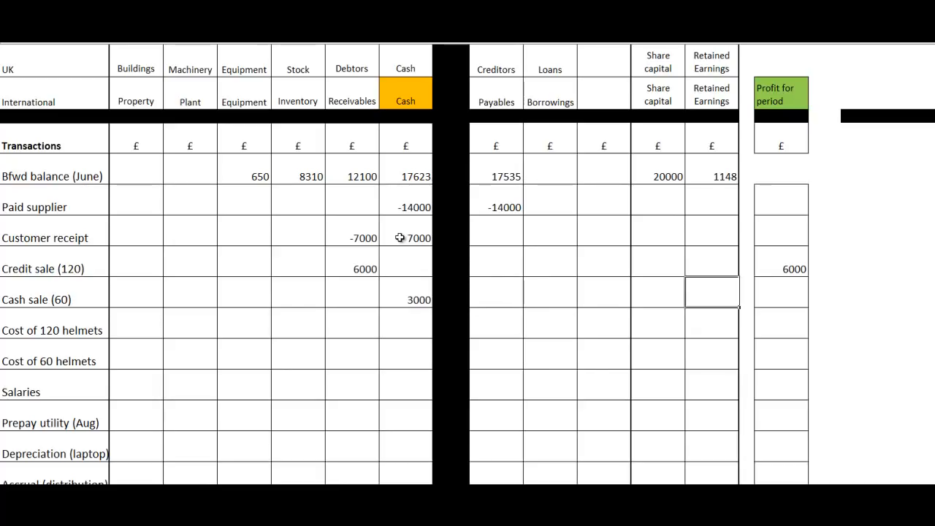
type("3000")
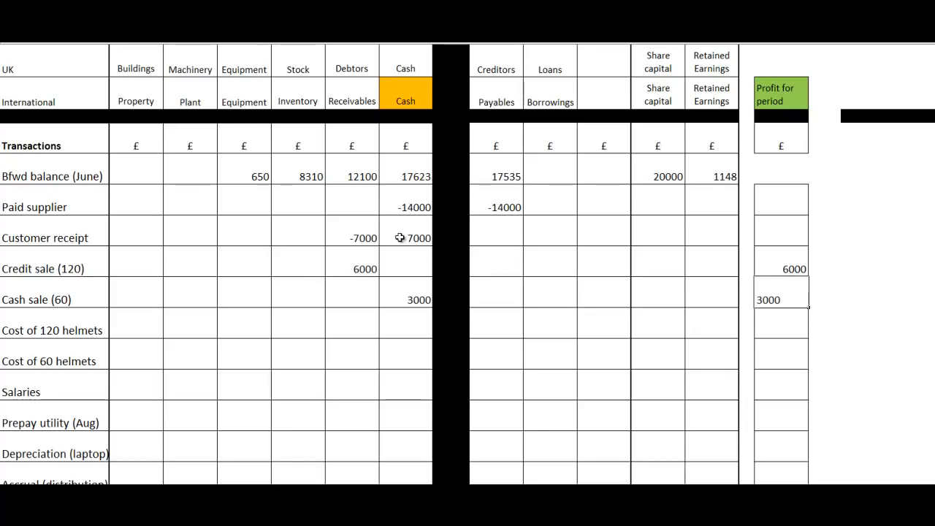
key("Return")
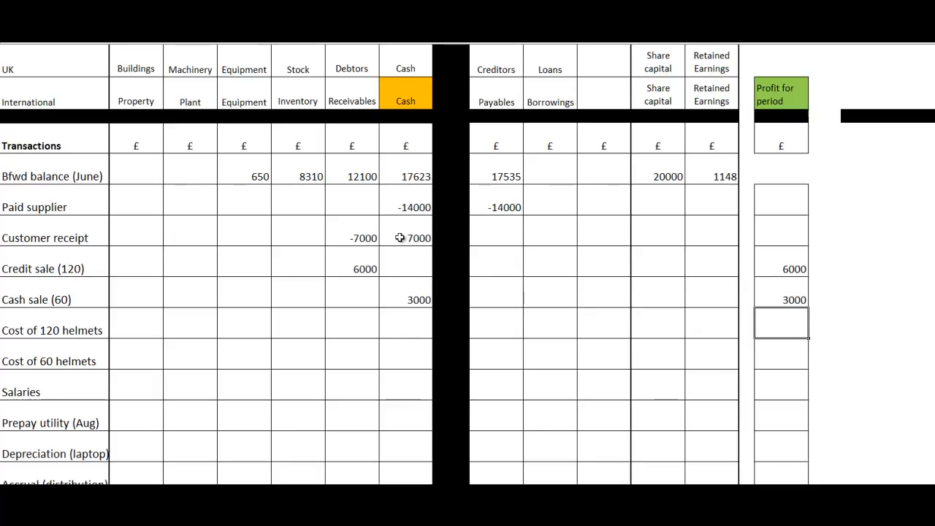
Step: Reduce Inventory for the 120 helmets sold by entering -3360 in the Cost of 120 helmets row
key("Left")
key("Left")
key("Left")
key("Left")
key("Left")
key("Left")
key("Left")
key("Left")
key("Left")
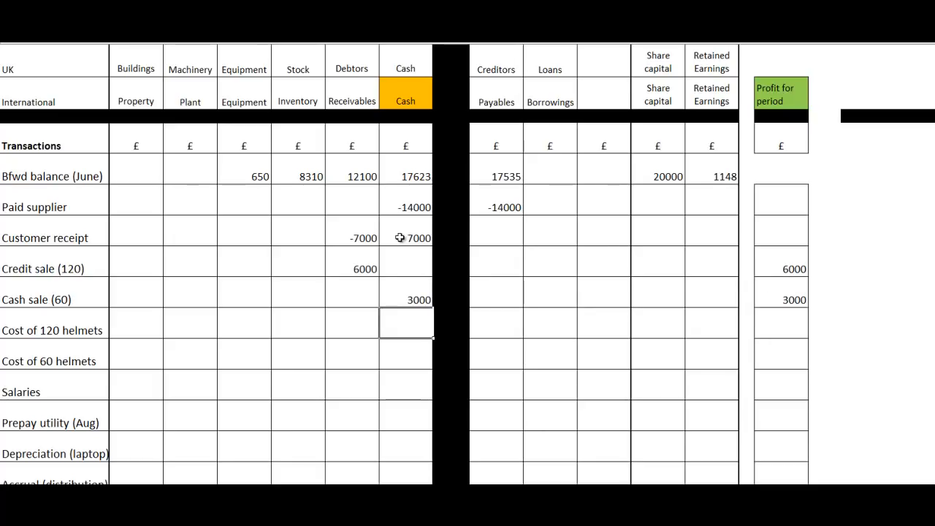
key("Left")
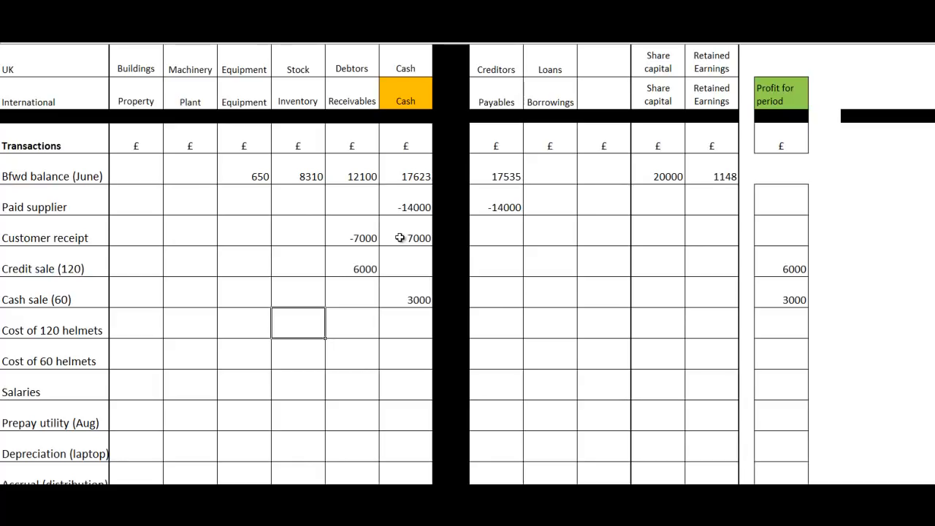
type("-3360")
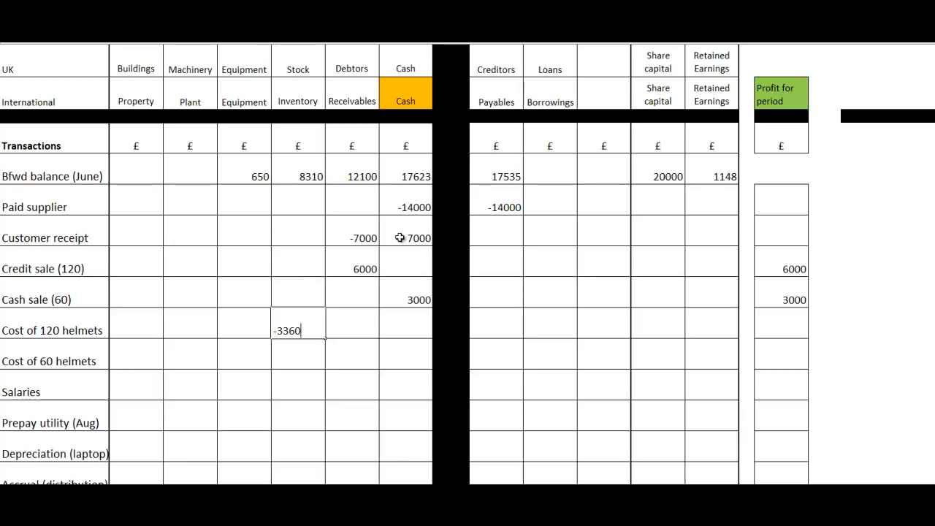
key("Return")
Step: Enter the cost of 120 helmets as -3360 under Profit for period in the same row
key("Up")
key("Right")
key("Right")
key("Right")
key("Right")
key("Right")
key("Right")
key("Right")
key("Right")
key("Right")
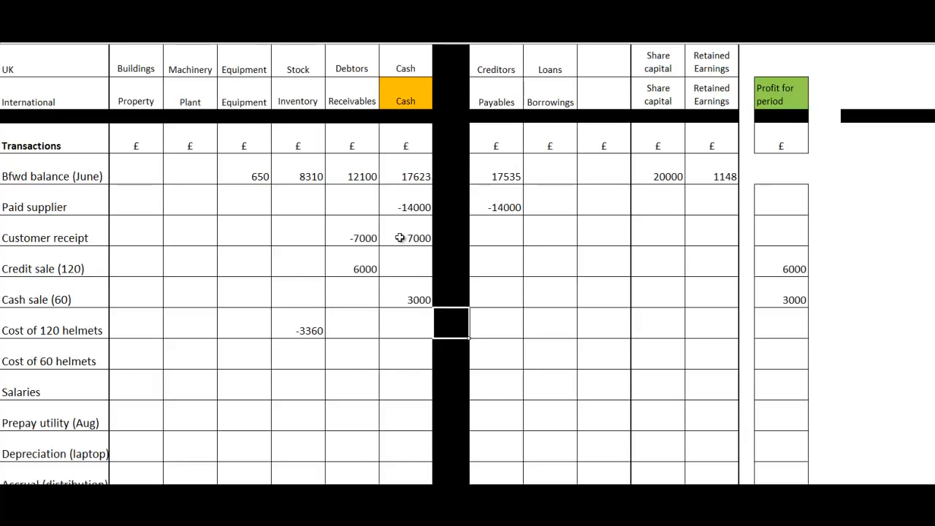
key("Right")
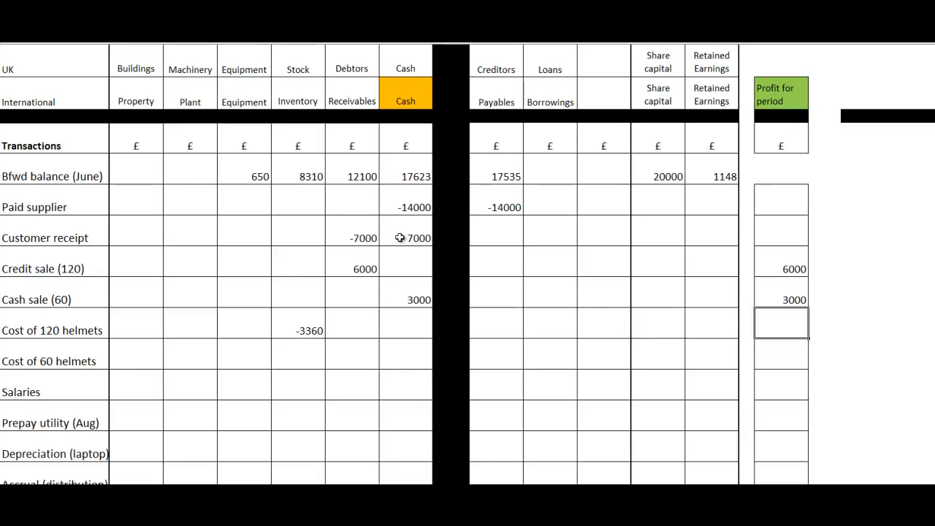
type("-2260")
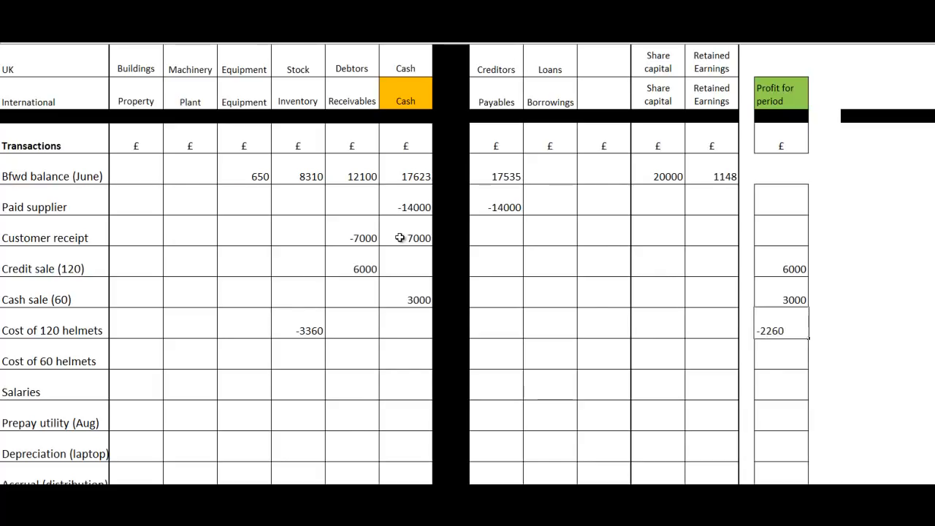
key("Return")
key("Up")
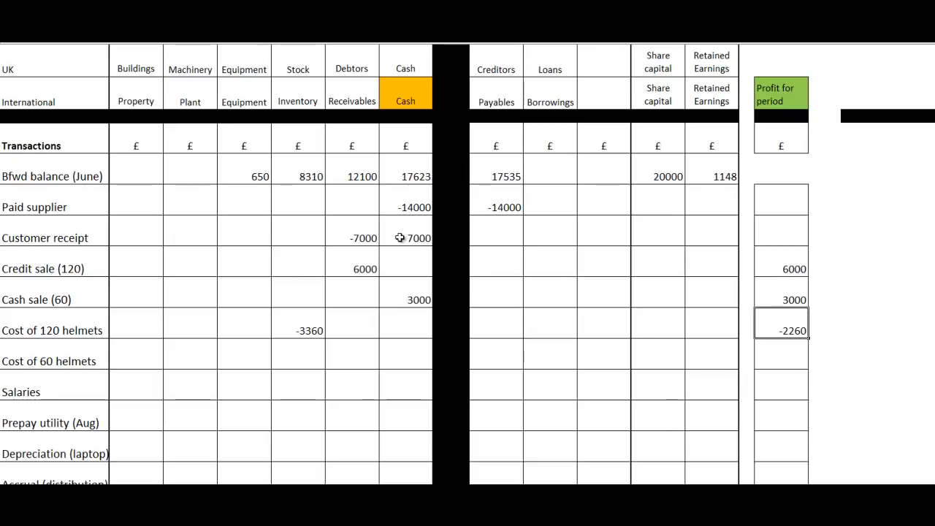
type("-3360")
key("Return")
Step: Reduce Inventory for the 60 helmets sold by entering -1680 in the Cost of 60 helmets row
key("Left")
key("Left")
key("Left")
key("Left")
key("Left")
key("Left")
key("Left")
key("Left")
key("Left")
key("Left")
key("Left")
key("Left")
key("Right")
key("Right")
type("-")
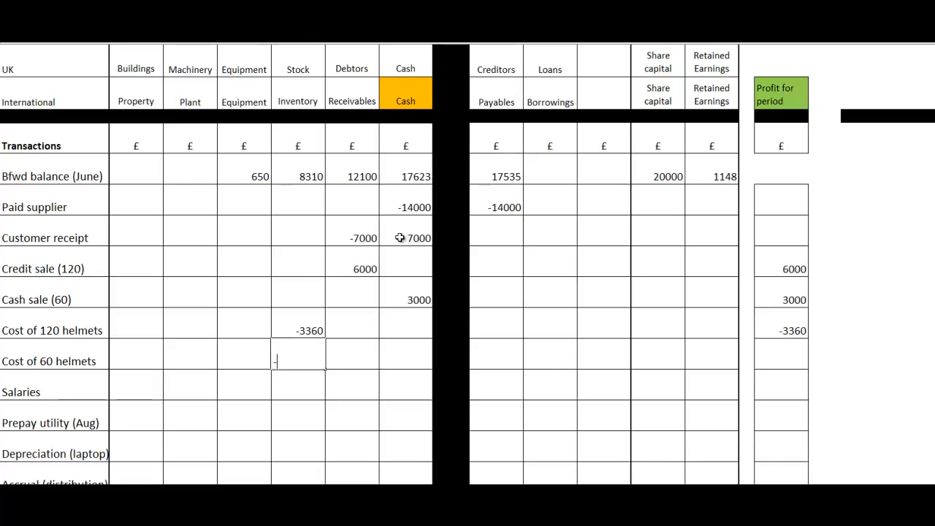
type("1680")
key("Return")
Step: Enter the cost of 60 helmets as -1680 under Profit for period in the same row
key("Up")
key("Right")
key("Right")
key("Right")
key("Right")
key("Right")
key("Right")
key("Right")
key("Right")
key("Right")
key("Right")
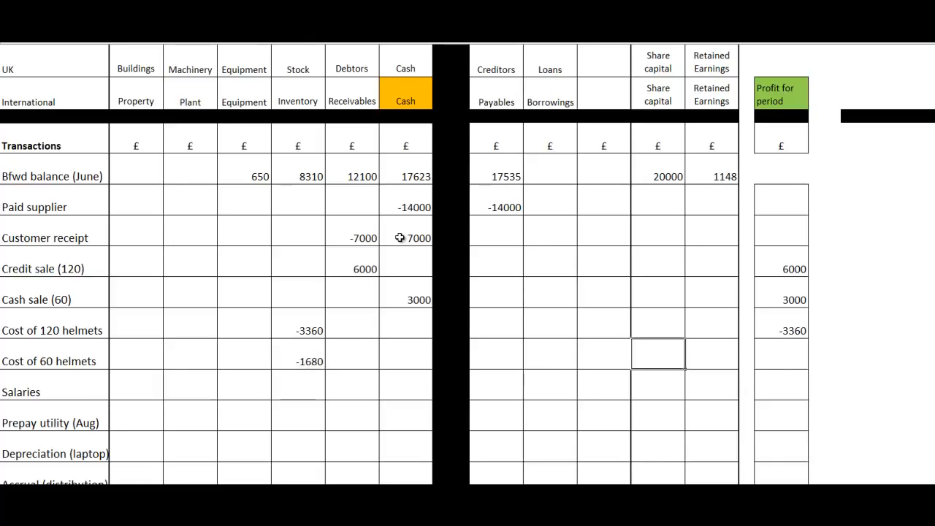
type("=160")
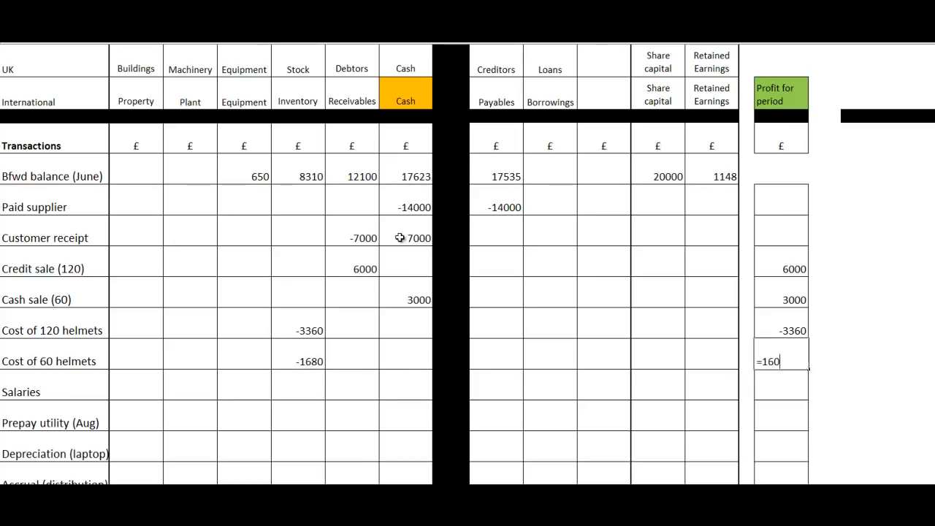
key("Return")
key("Up")
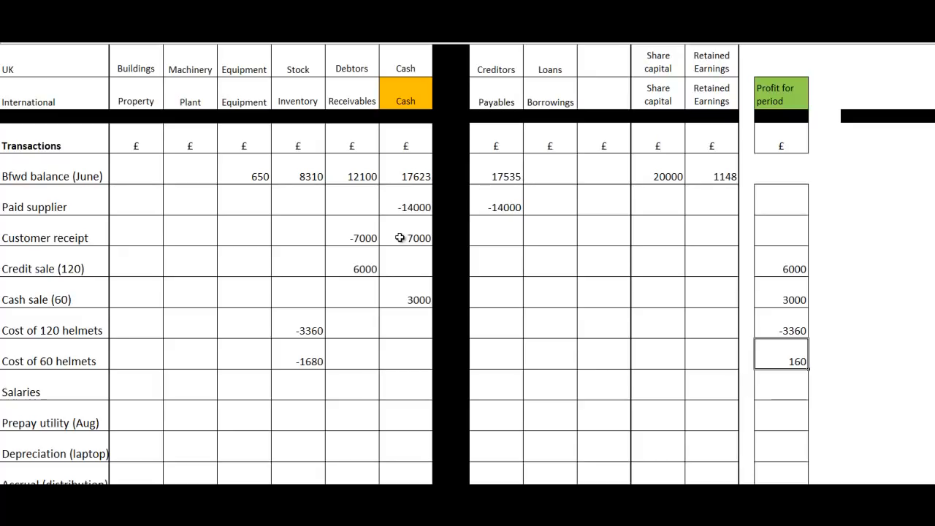
type("-1")
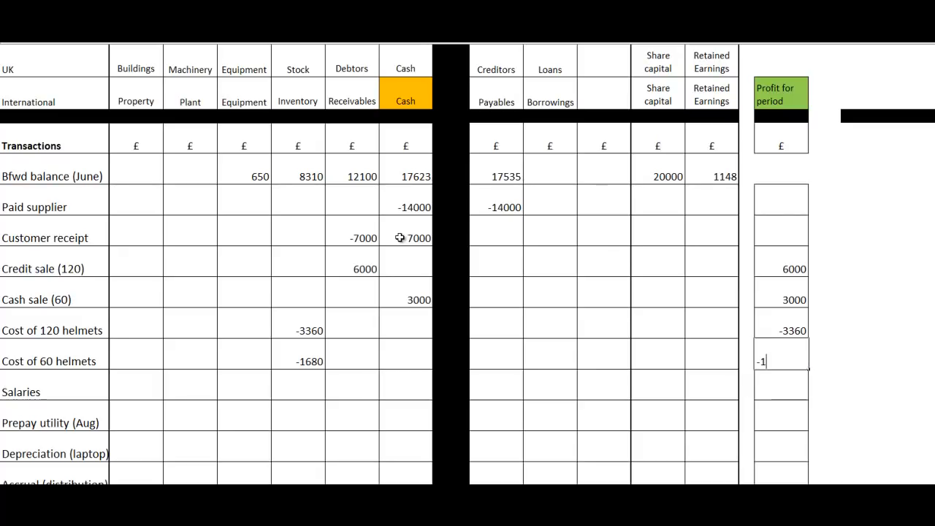
type("680")
key("Return")
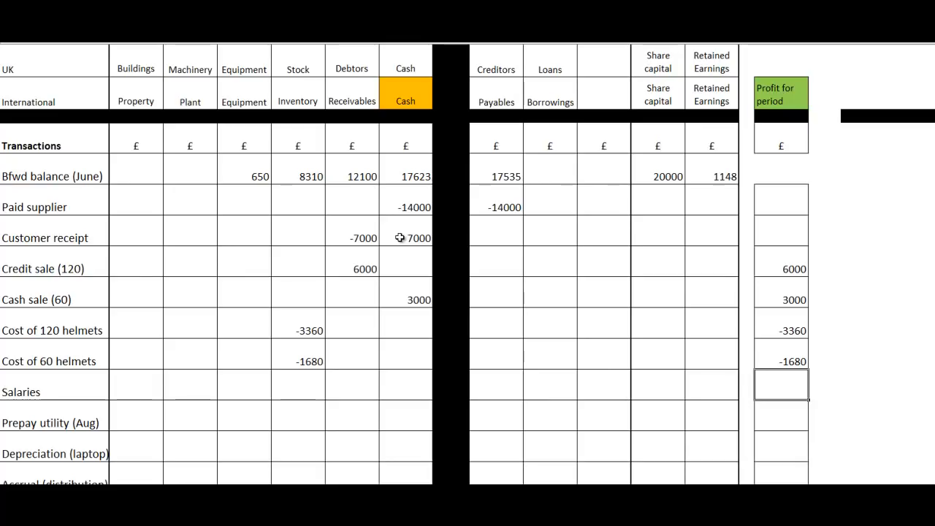
Step: Enter -1000 under Cash in the Salaries row
key("Left")
key("Left")
key("Left")
key("Left")
key("Left")
key("Left")
key("Left")
key("Left")
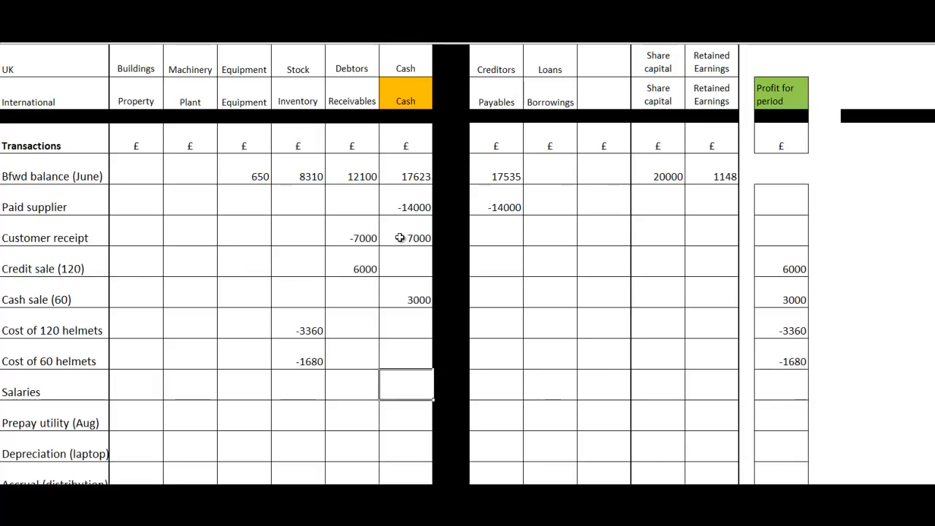
type("-1000")
key("Return")
Step: Record the salaries expense as -1000 under Profit for period in the Salaries row
key("Right")
key("Right")
key("Right")
key("Right")
key("Right")
key("Right")
key("Right")
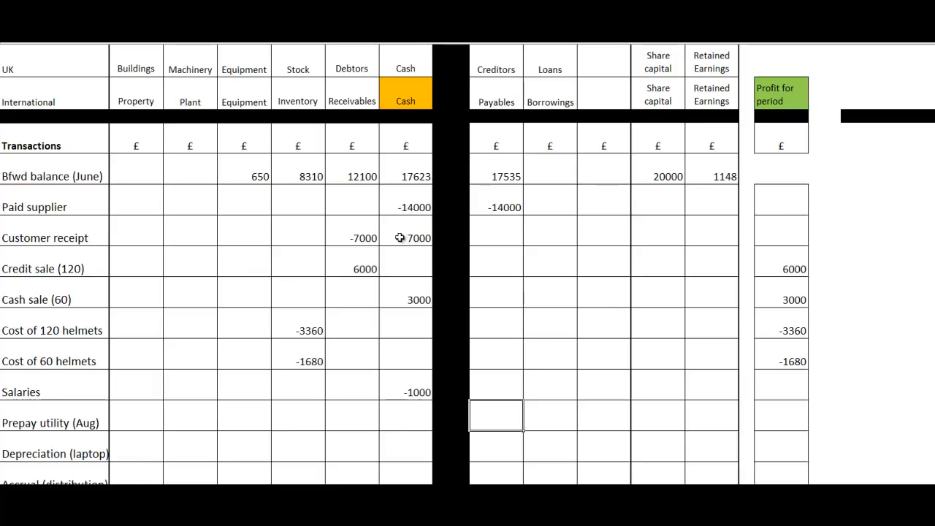
key("Up")
key("Right")
type("=1000")
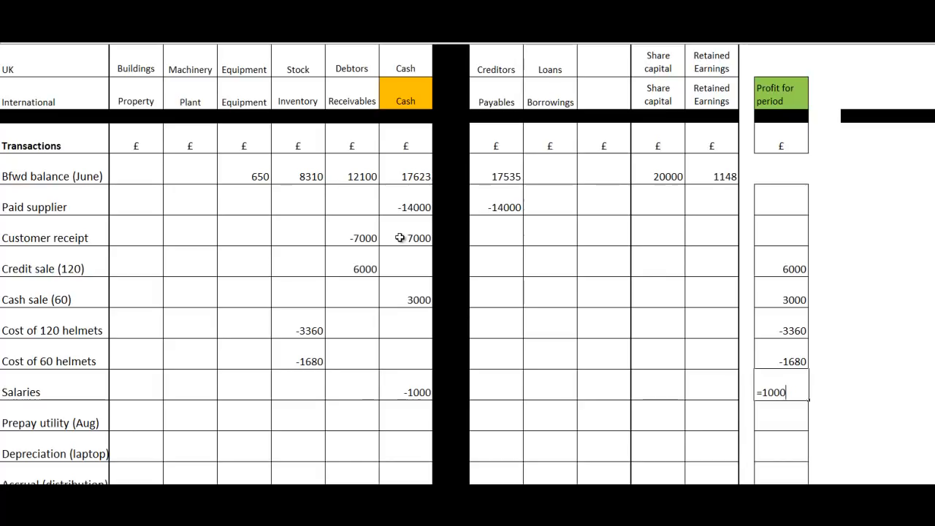
key("BackSpace")
key("BackSpace")
key("BackSpace")
key("BackSpace")
key("BackSpace")
type("-1000")
key("Return")
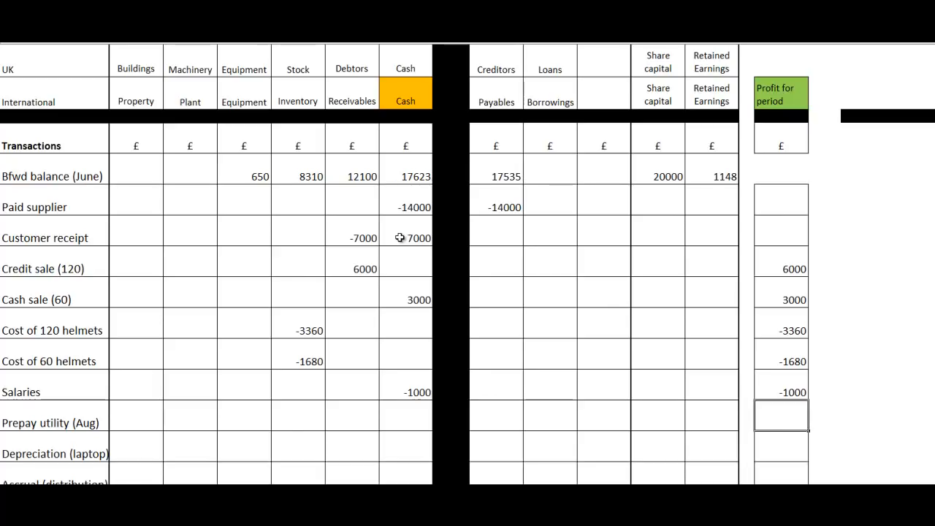
Step: Enter -50 under Profit for period in the Prepay utility (Aug) row
key("Left")
key("Left")
key("Left")
key("Left")
key("Left")
key("Left")
key("Left")
key("Left")
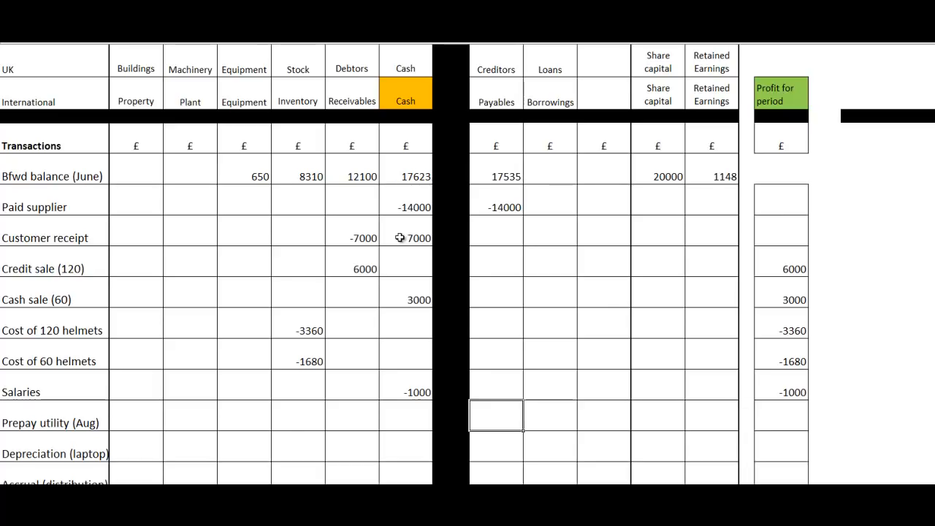
key("Left")
key("Left")
key("Right")
key("Right")
key("Right")
key("Right")
key("Right")
key("Right")
key("Right")
key("Right")
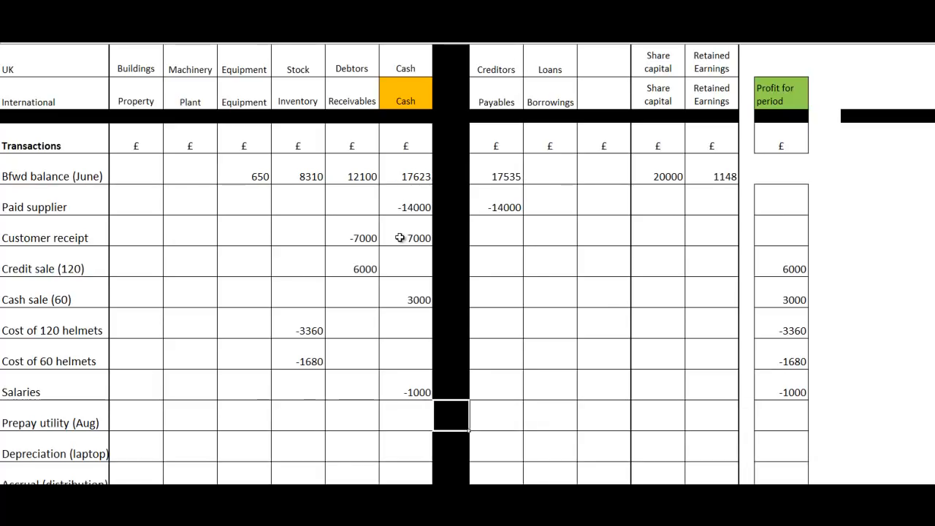
key("Right")
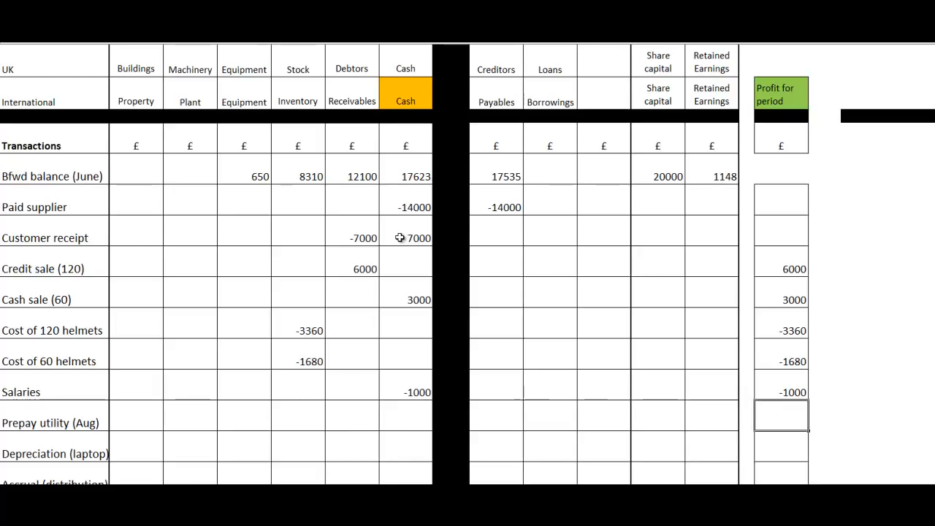
type("-50")
key("Return")
Step: Enter -50 under Receivables in the Prepay utility (Aug) row
key("Up")
key("Left")
key("Left")
key("Left")
key("Left")
key("Left")
key("Left")
key("Left")
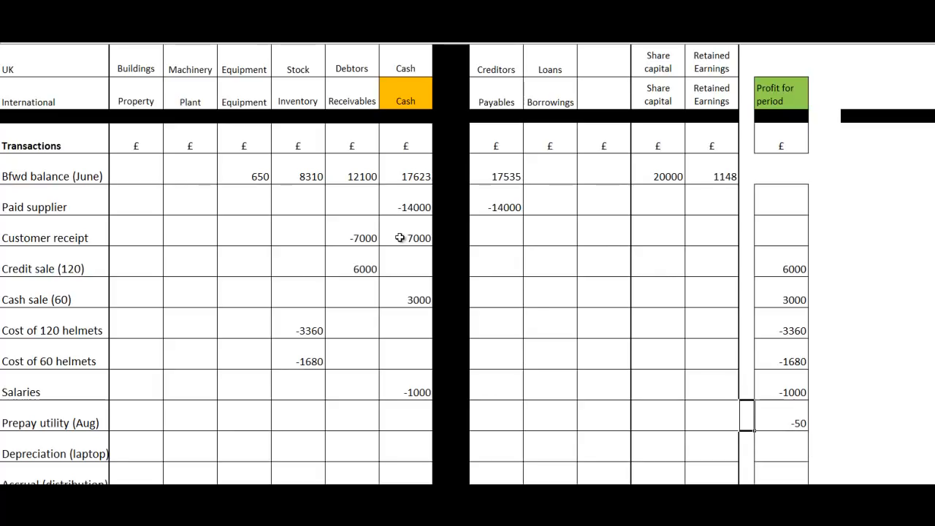
key("Left")
key("Left")
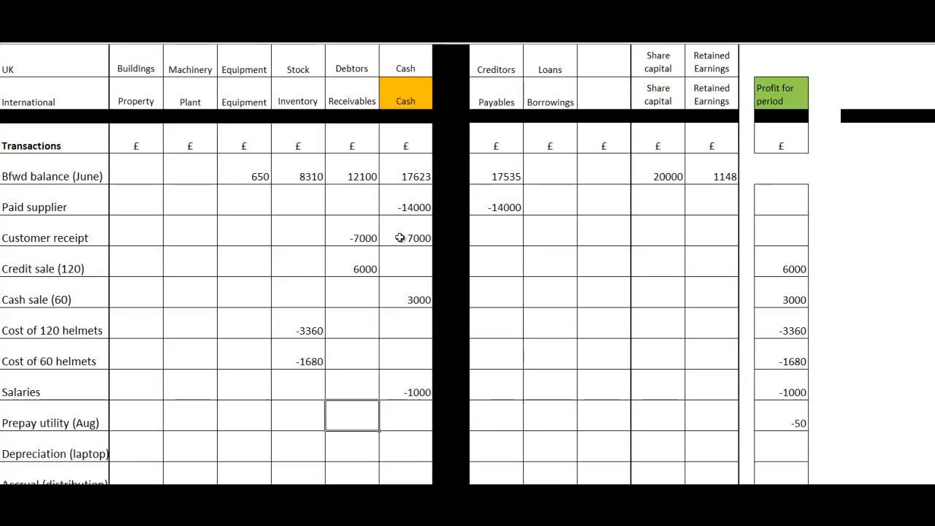
type("-")
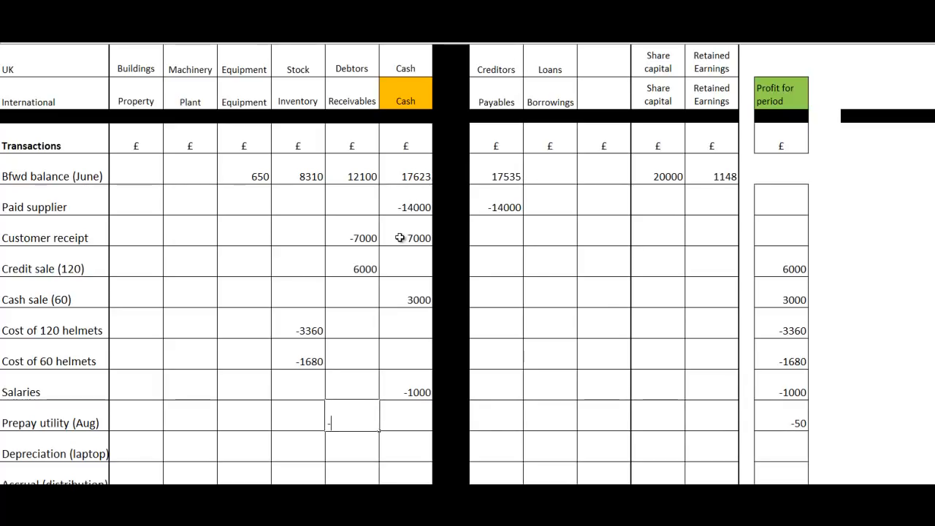
type("50")
key("Return")
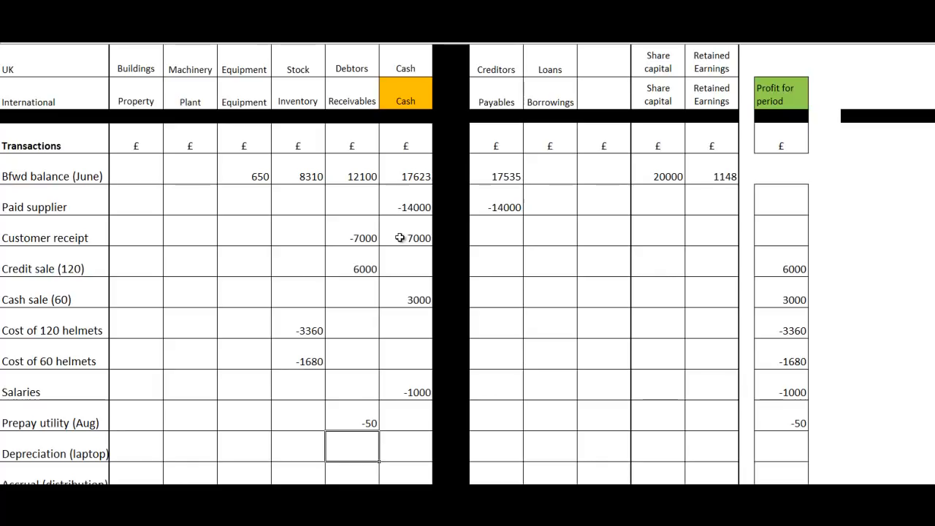
Step: Enter -25 under Equipment in the Depreciation (laptop) row
key("Up")
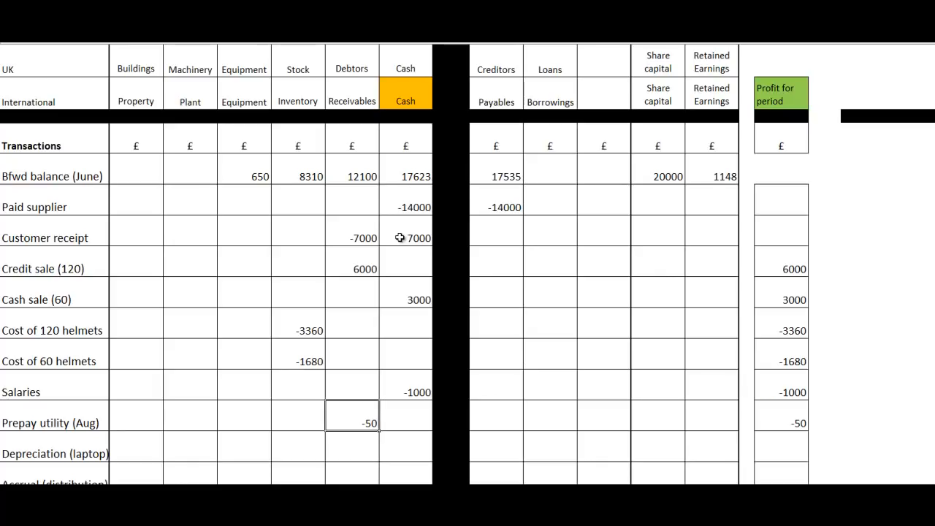
key("Down")
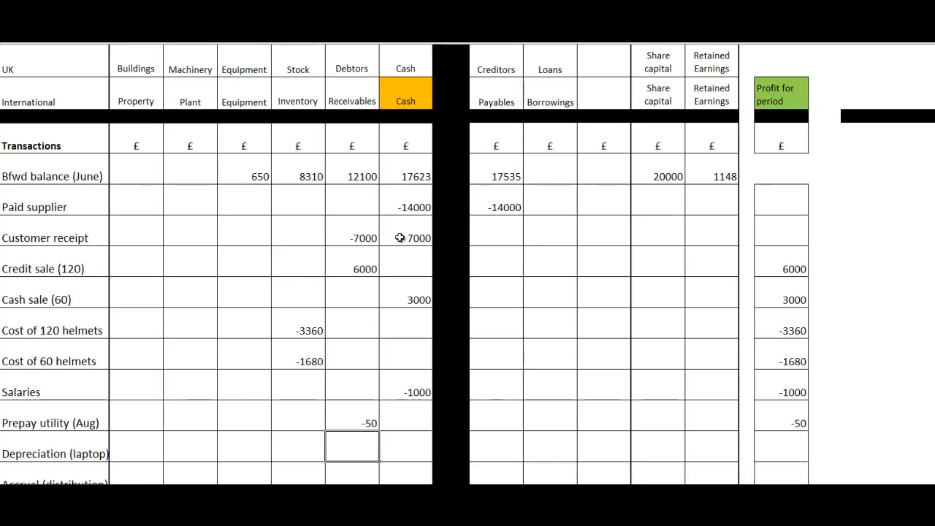
key("Left")
key("Left")
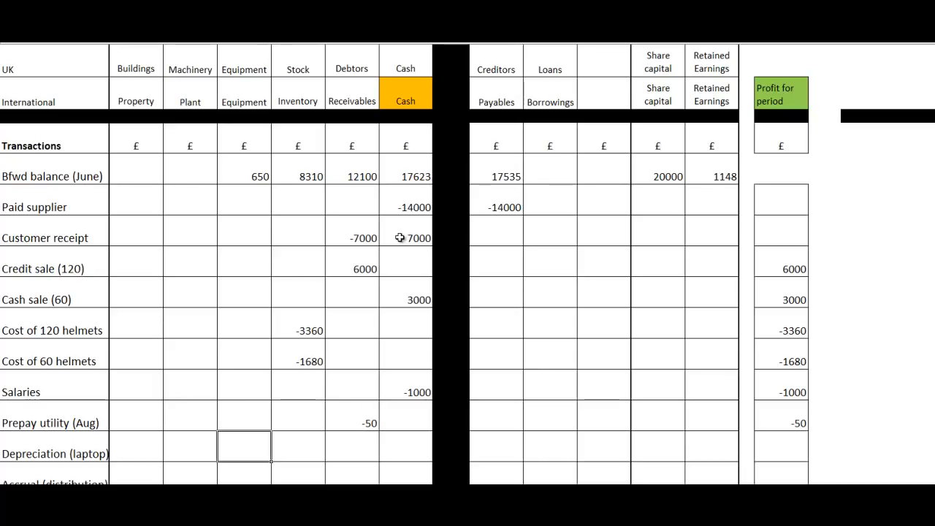
type("-25")
key("Return")
Step: Record the laptop depreciation expense as -25 under Profit for period in the Depreciation (laptop) row
key("Up")
key("Right")
key("Right")
key("Right")
key("Right")
key("Right")
key("Right")
key("Right")
key("Right")
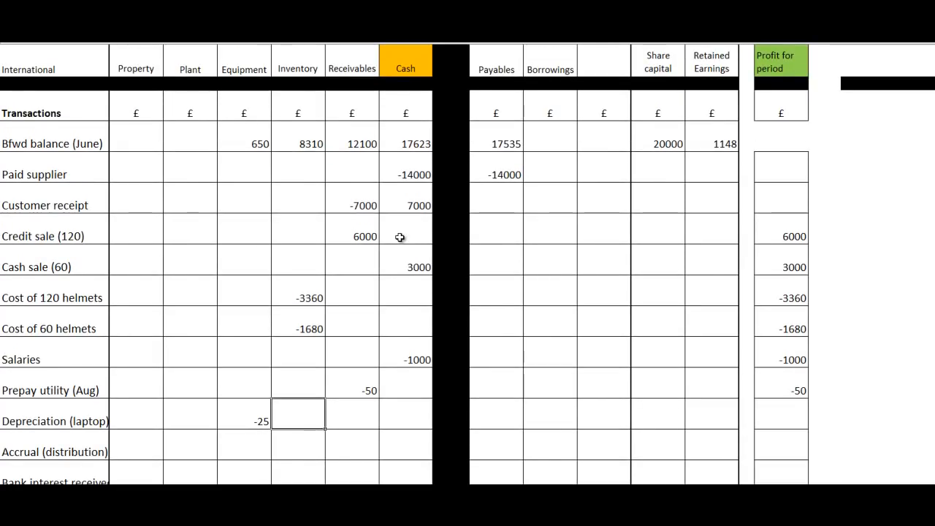
key("Right")
key("Right")
key("Right")
type("-25")
key("Return")
Step: Enter -35 under Cash in the Accrual (distribution) row
key("Left")
key("Left")
key("Left")
key("Left")
key("Left")
key("Left")
key("Left")
key("Left")
key("Left")
key("Left")
key("Left")
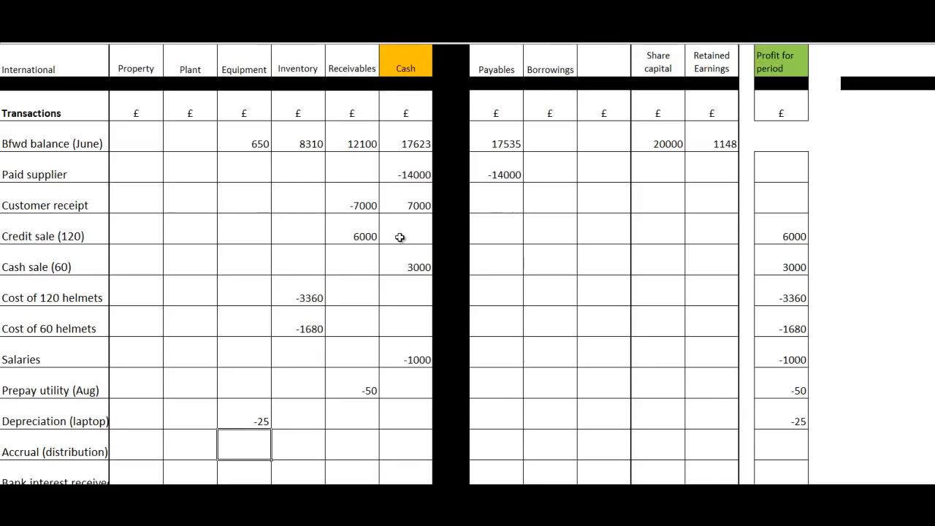
key("Right")
key("Right")
key("Right")
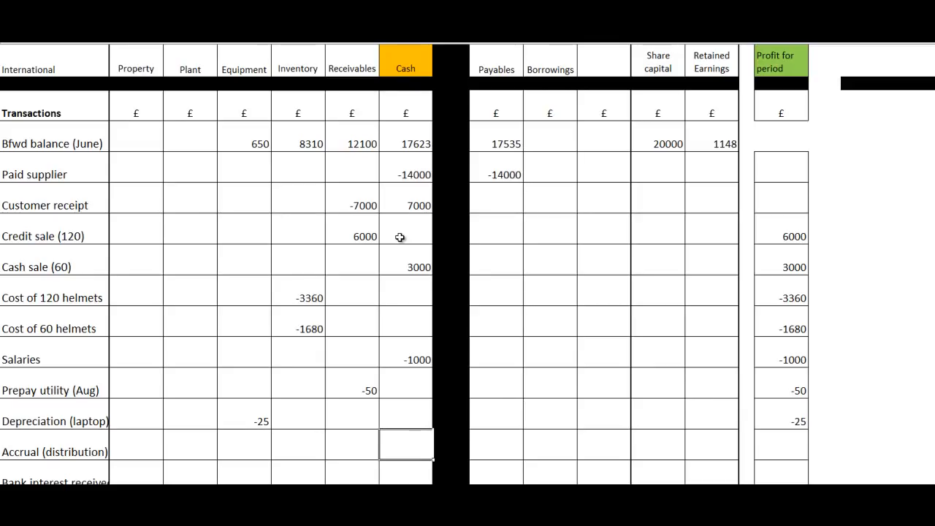
key("Left")
key("Left")
key("Right")
key("Right")
type("-35")
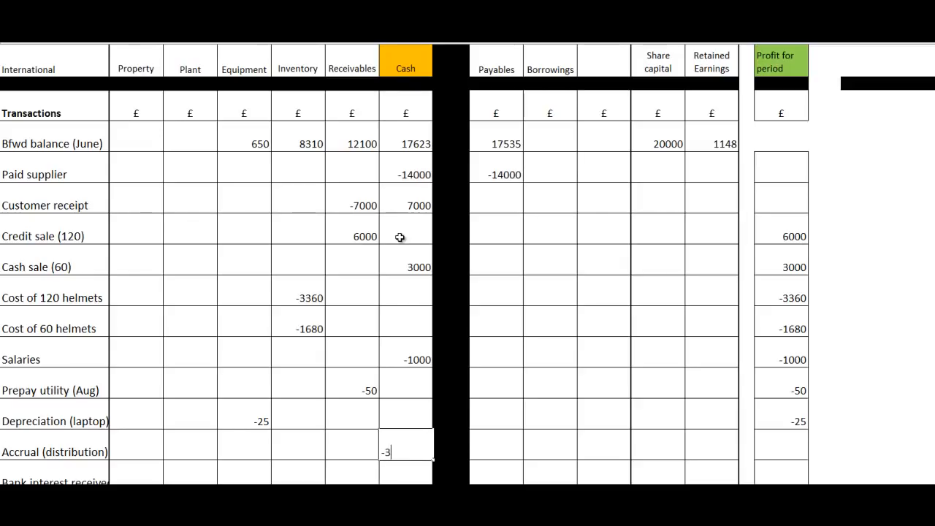
key("Return")
Step: Enter -35 under Payables in the Accrual (distribution) row
key("Up")
key("Right")
key("Right")
key("Right")
Step: Under Cash, enter 25 in the Bank interest received row and -30 in the Bank charges row
key("Right")
key("Right")
key("Left")
key("Left")
key("Left")
type("-35")
key("Return")
key("Up")
key("Right")
key("Right")
key("Right")
key("Right")
key("Right")
key("Right")
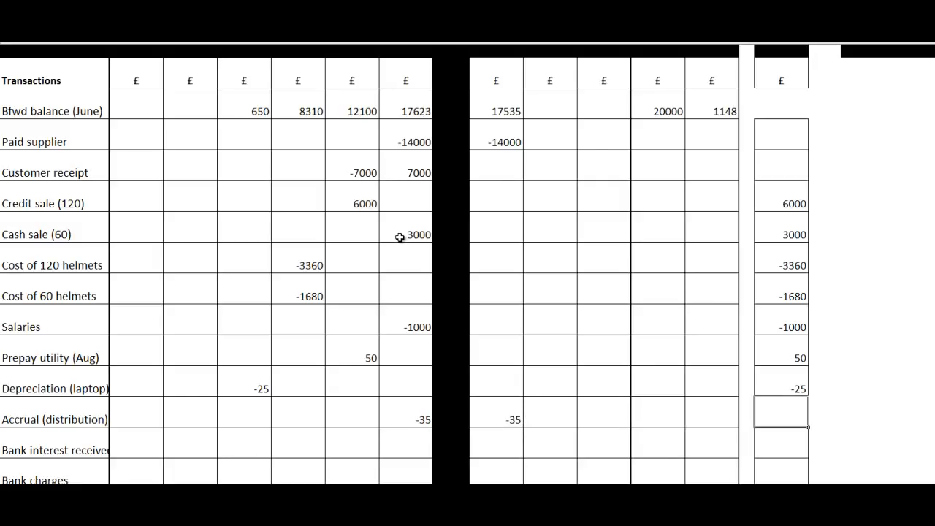
key("Down")
key("Left")
key("Left")
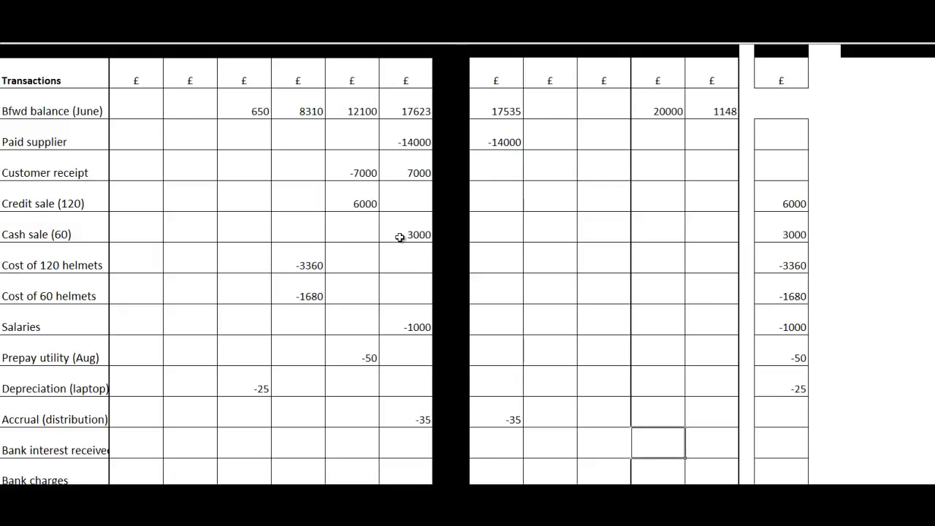
key("Left")
key("Left")
key("Left")
key("Left")
key("Left")
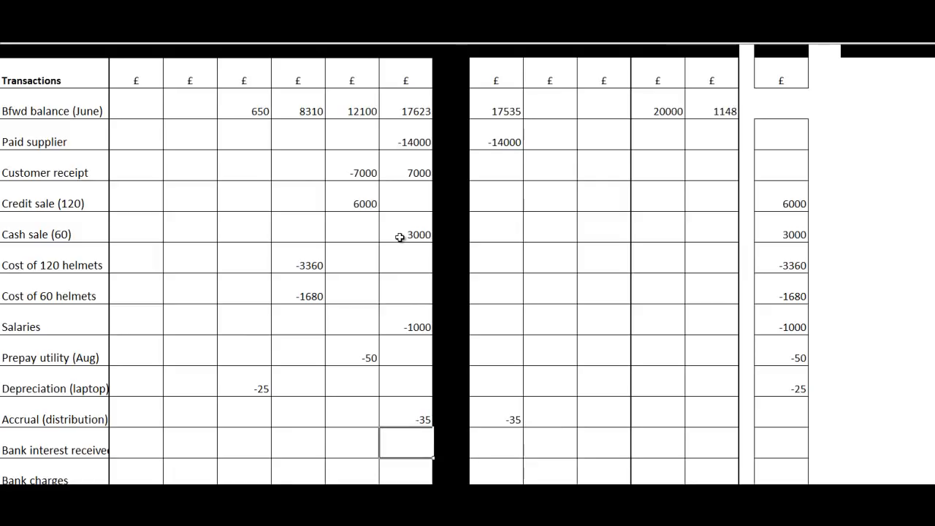
type("25")
key("Return")
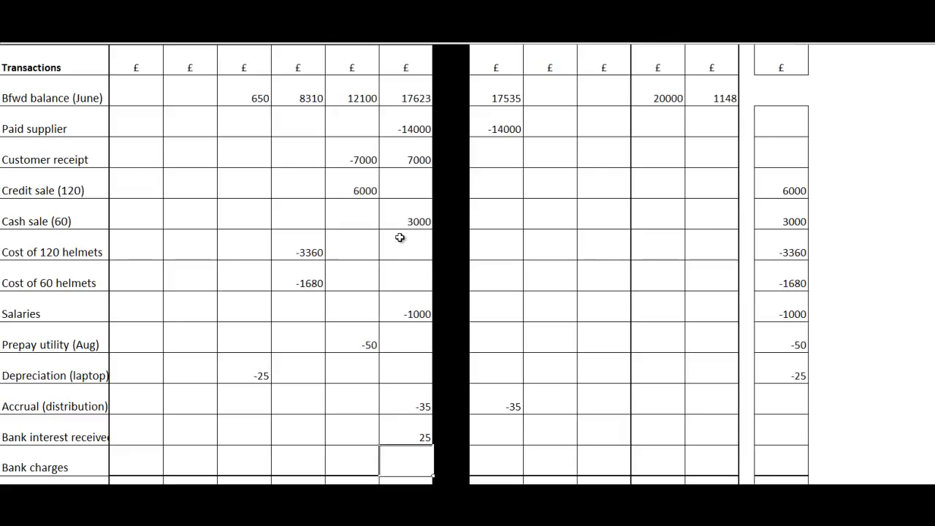
type("30")
key("Return")
Step: Under Profit for period, enter 25 in the Bank interest received row and -30 in the Bank charges row
key("Up")
key("Up")
key("Right")
key("Right")
key("Right")
key("Right")
key("Right")
key("Right")
key("Right")
key("Right")
type("25")
key("Return")
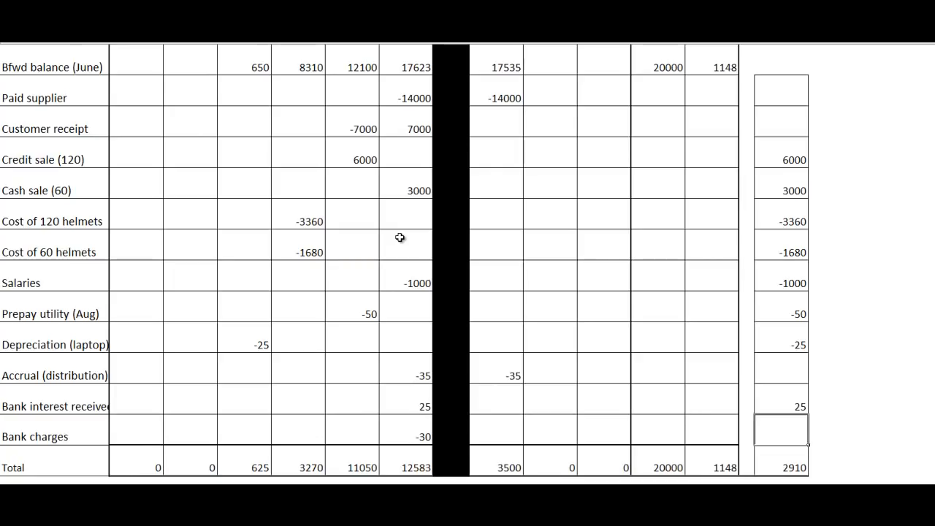
type("-30")
key("Return")
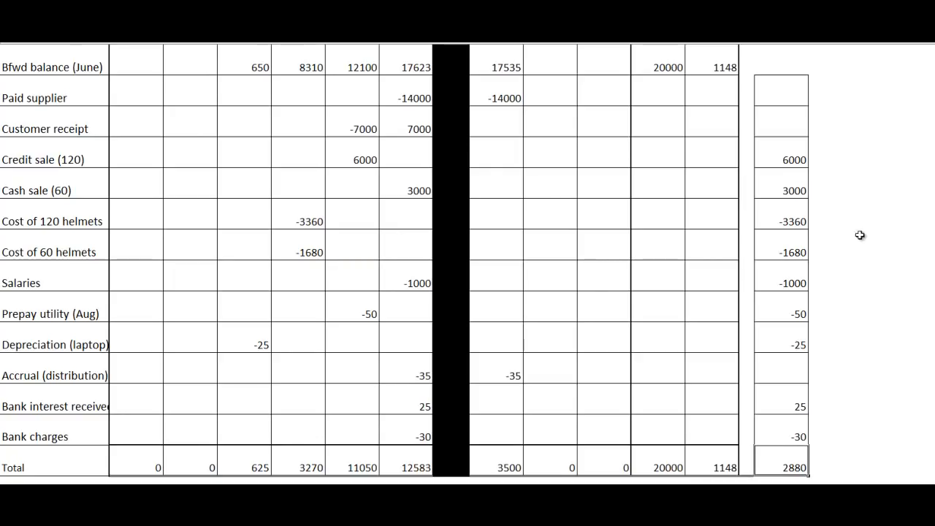
Step: Review the supplier payment, customer receipt, prepayment, depreciation and accrual entries against their profit effects
left_click_drag(934, 306, 934, 296)
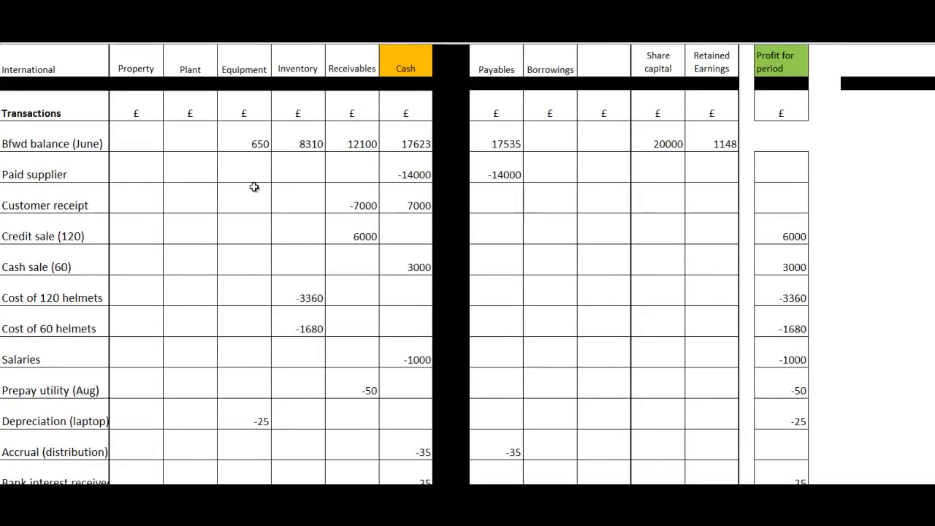
left_click(32, 174)
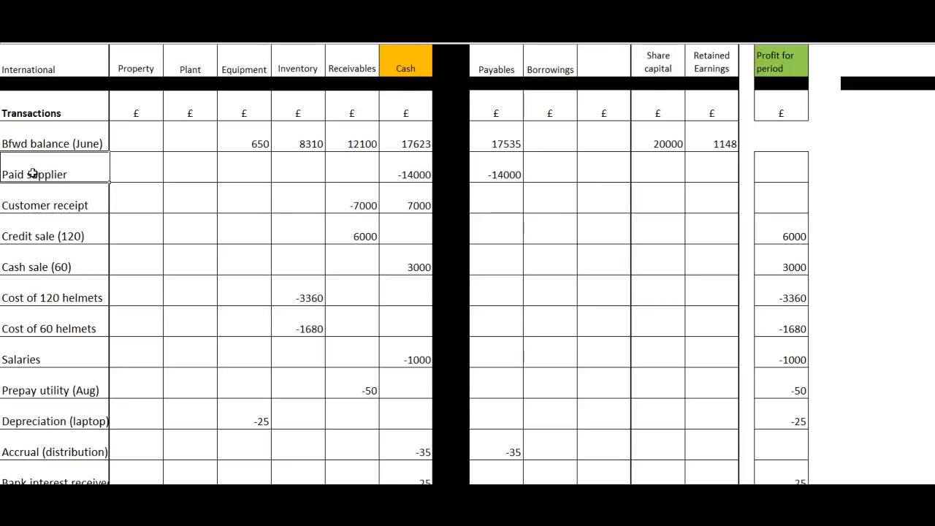
left_click(39, 208)
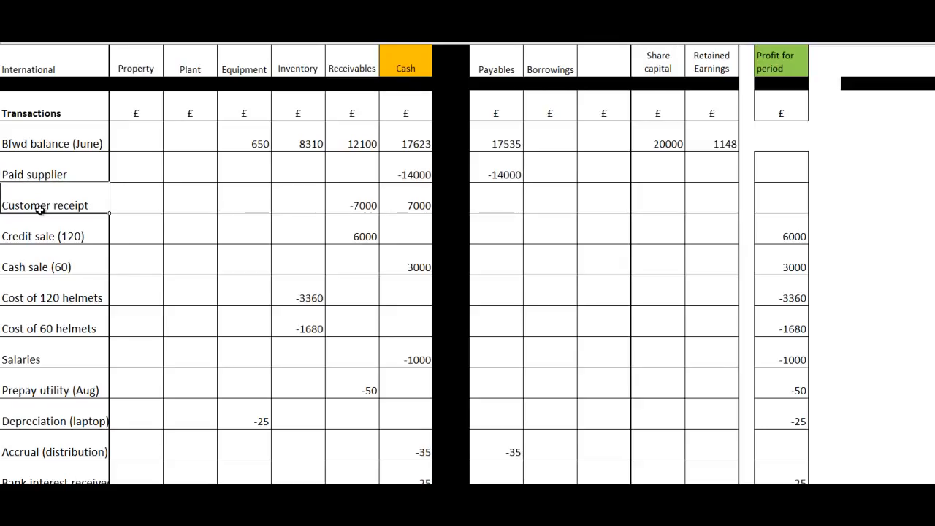
left_click(44, 391)
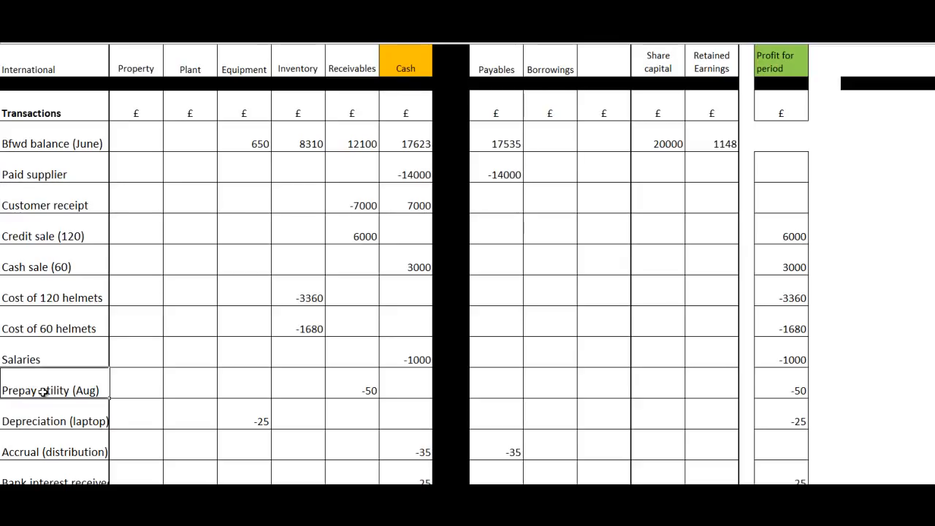
left_click(799, 391)
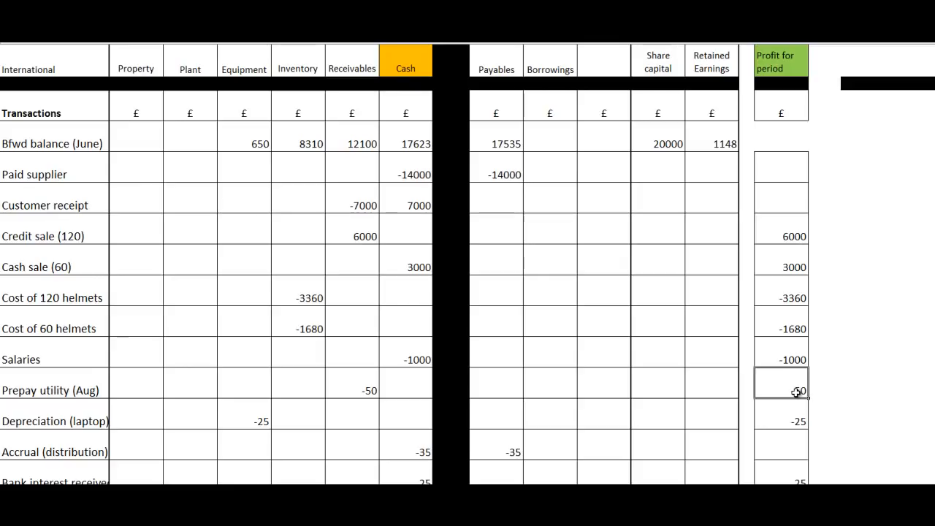
left_click(358, 390)
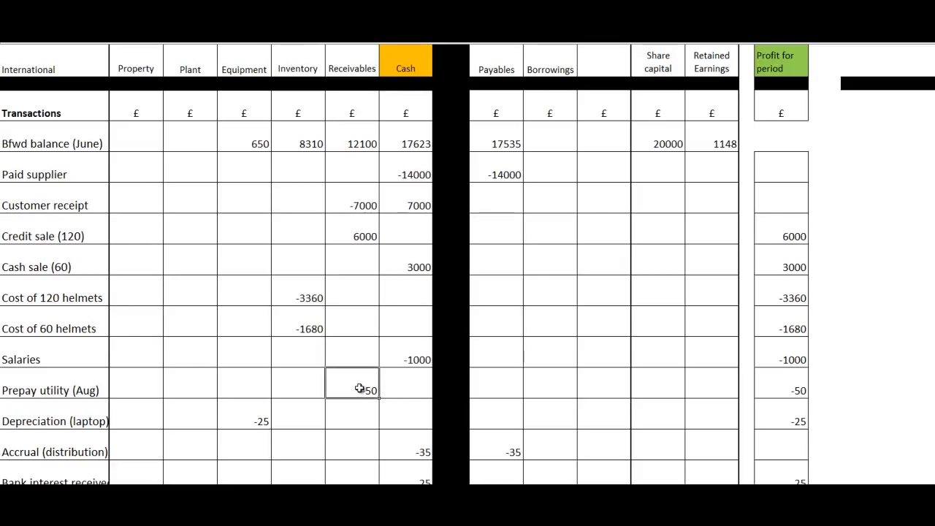
left_click(259, 421)
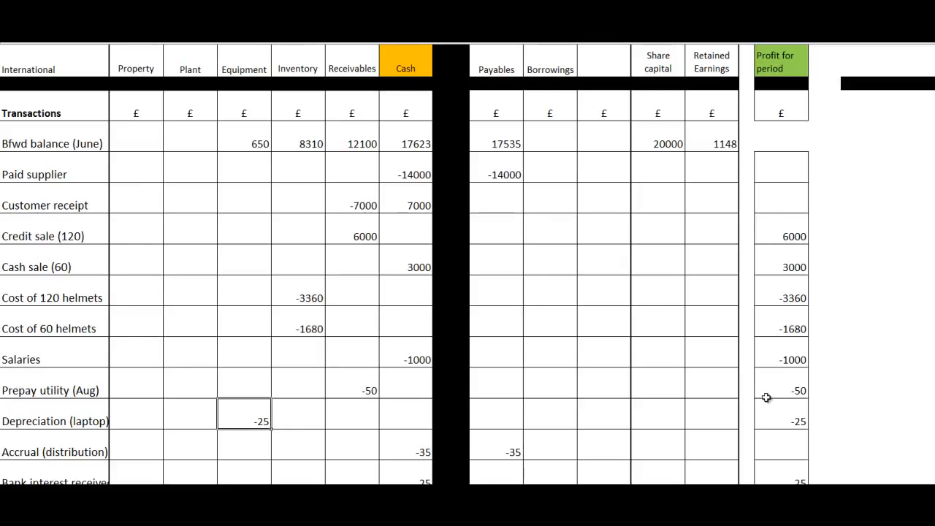
scroll(925, 385, "down", 1)
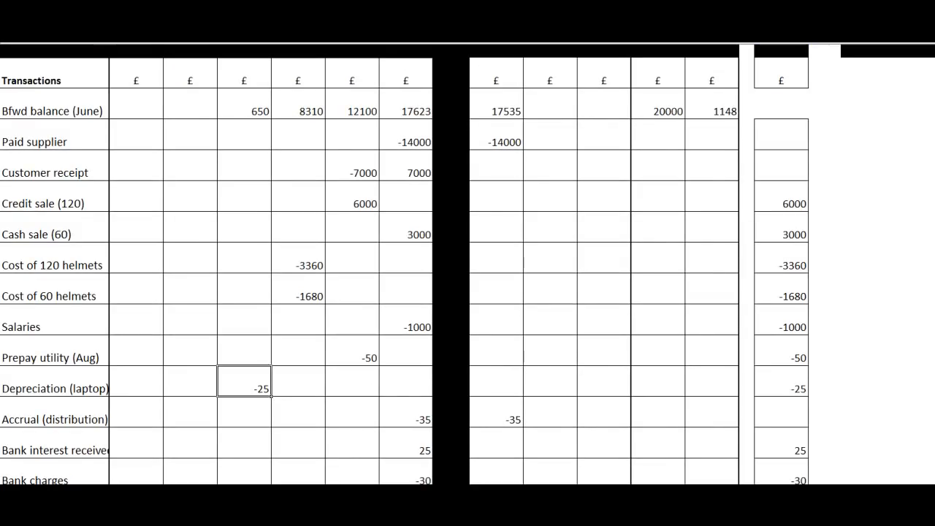
left_click(424, 419)
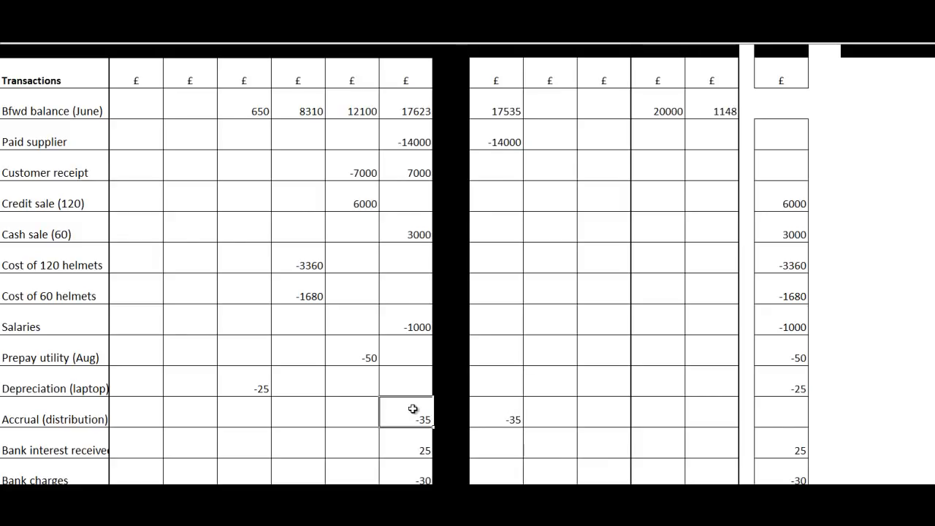
left_click(789, 407)
left_click_drag(934, 406, 934, 399)
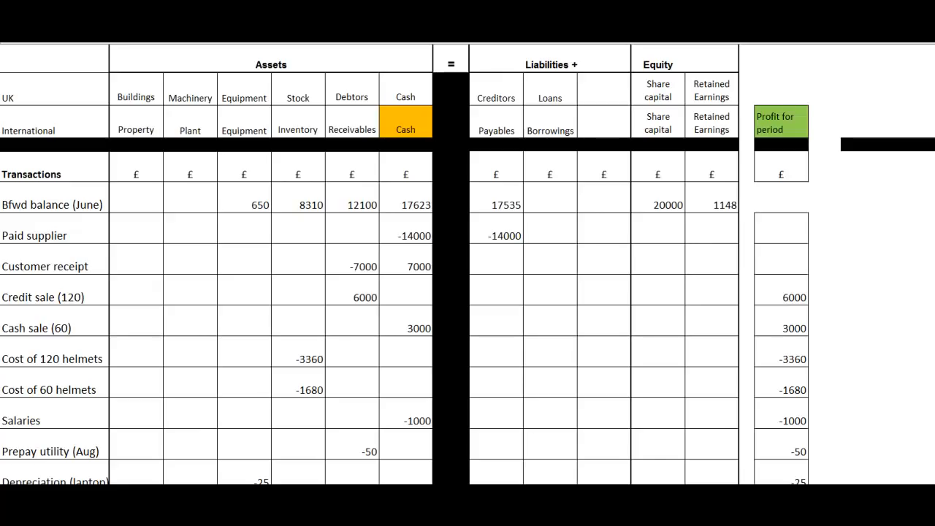
Step: Examine the Total row across the asset, liability, equity and Profit for period columns
scroll(468, 263, "down", 2)
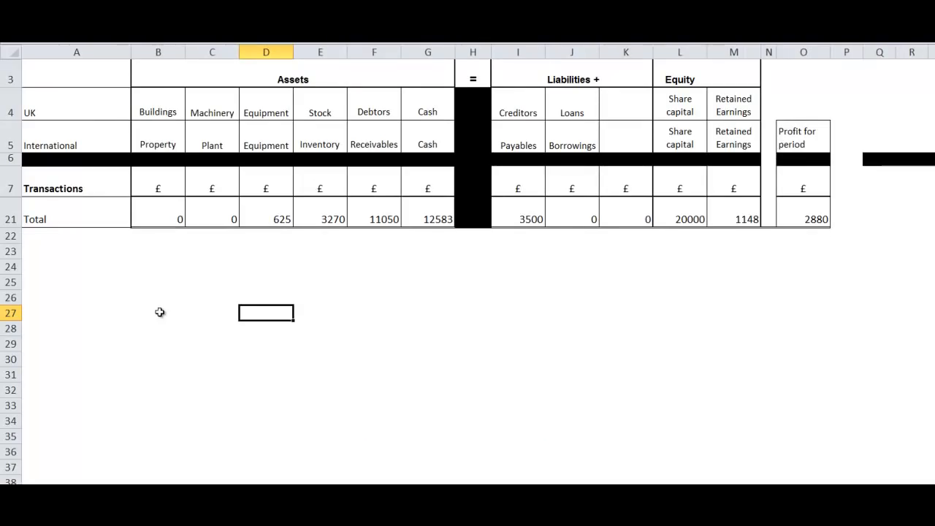
left_click(278, 219)
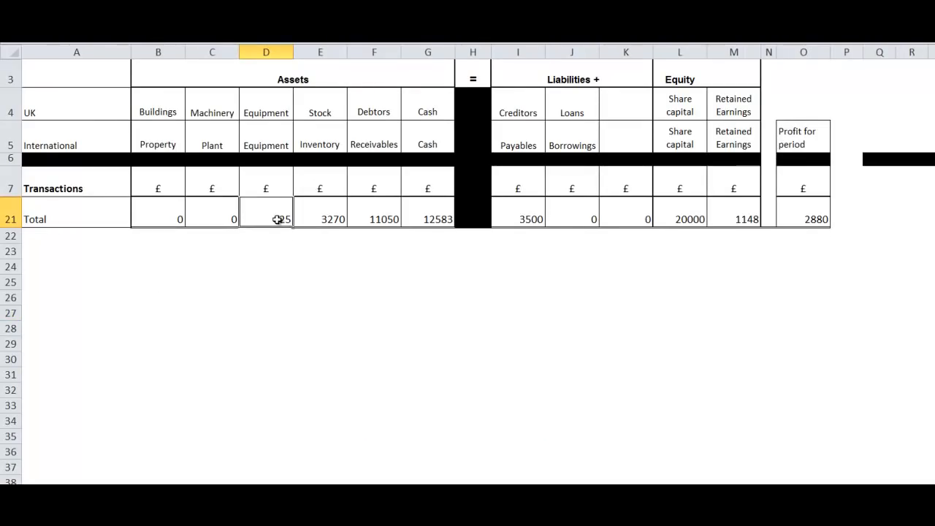
left_click(333, 219)
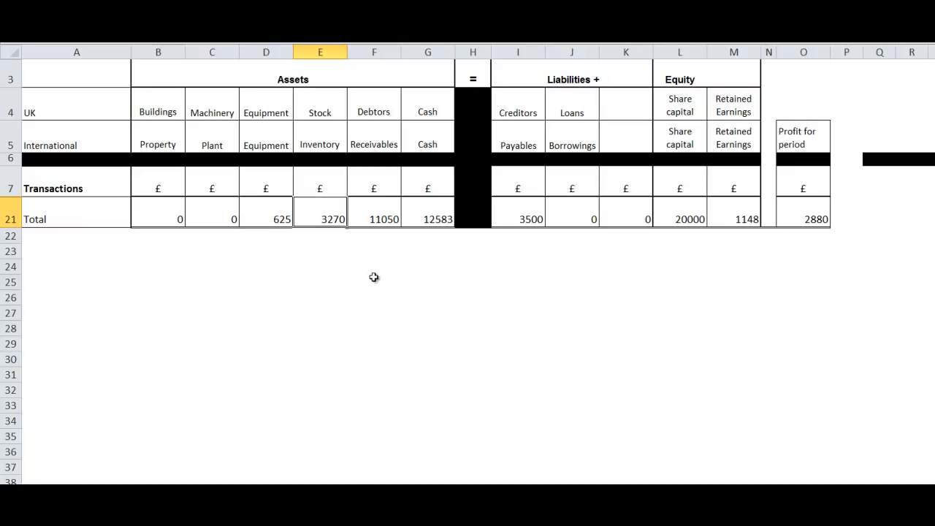
left_click(394, 212)
left_click(433, 219)
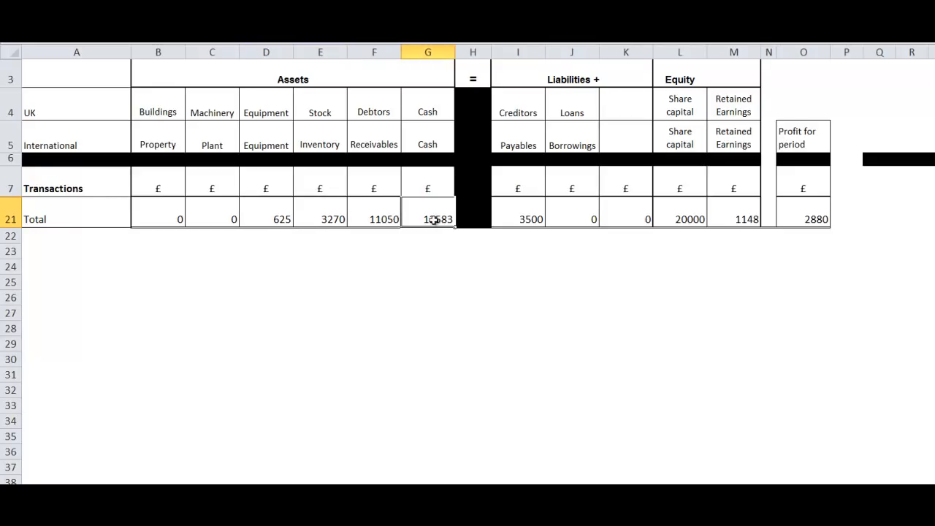
left_click(518, 220)
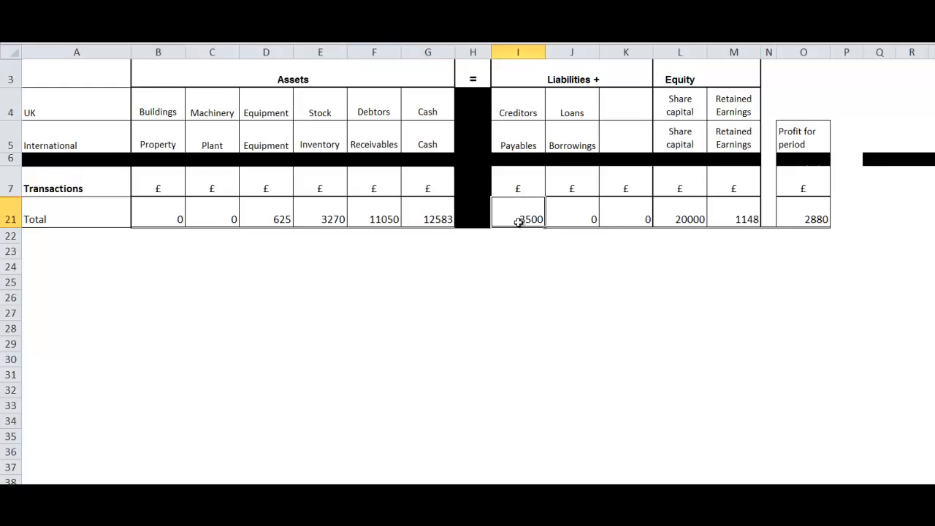
left_click(690, 218)
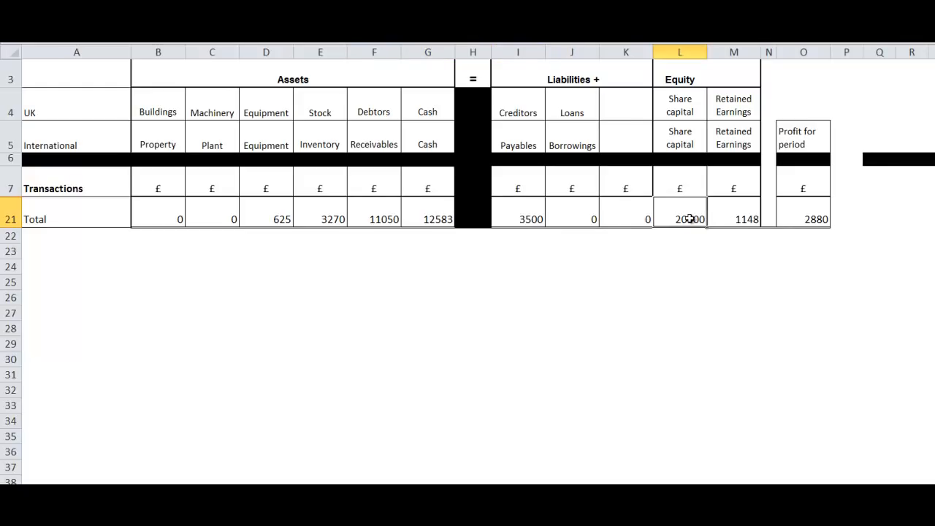
left_click(729, 219)
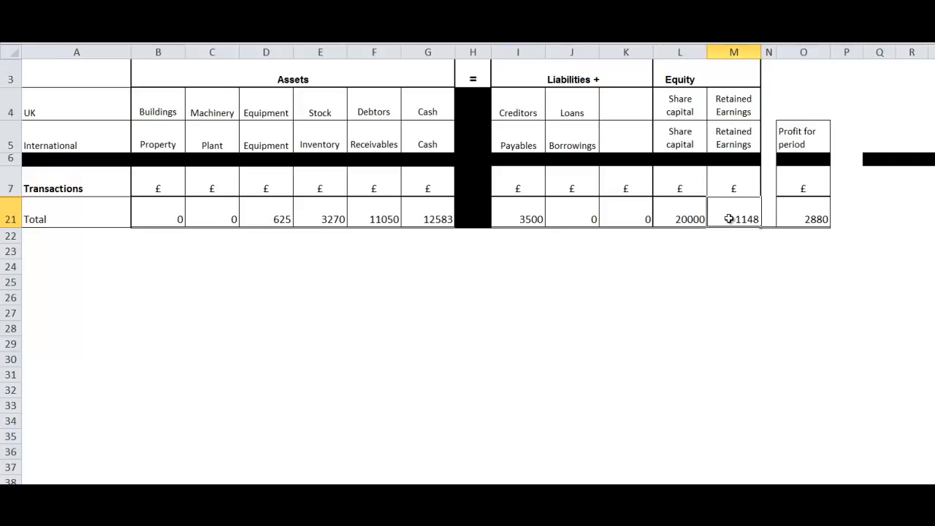
left_click(799, 220)
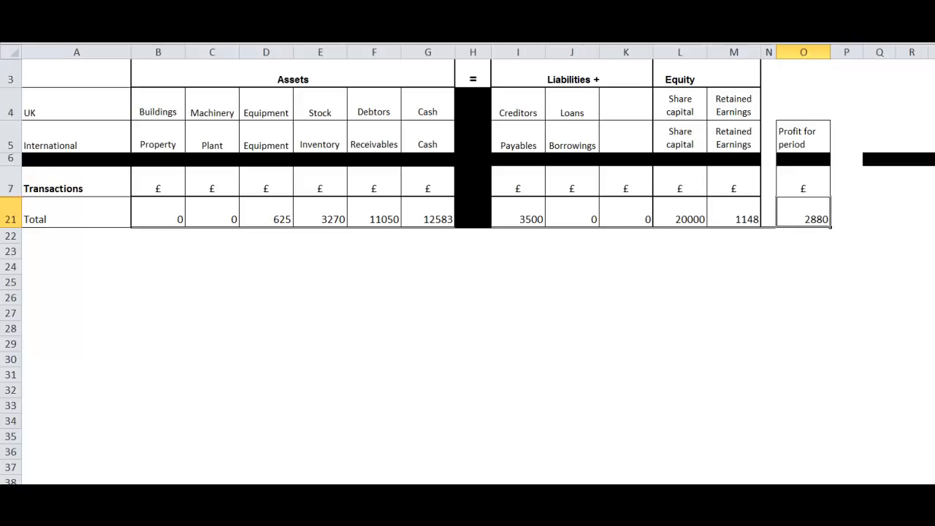
Step: Review the equipment, inventories, trade receivables and cash figures on the Statement of Financial Position sheet
key("ctrl+Page_Down")
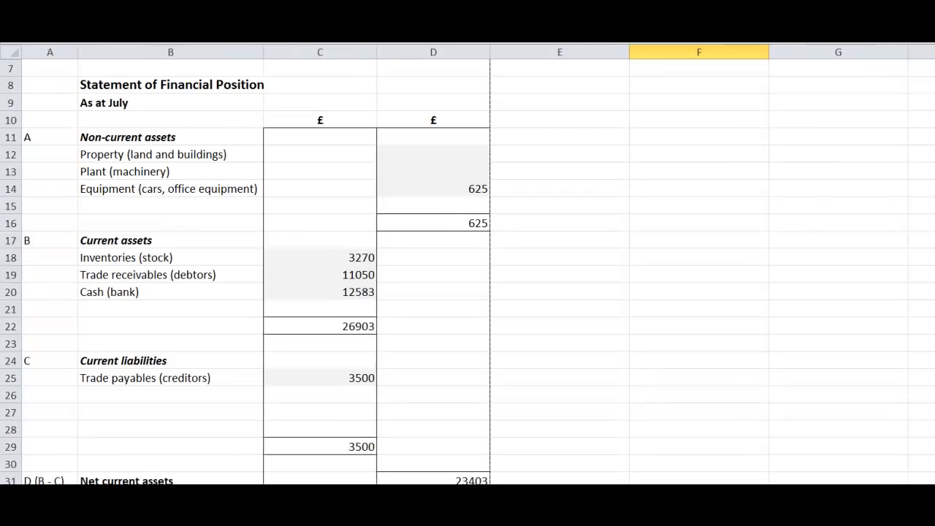
left_click(449, 195)
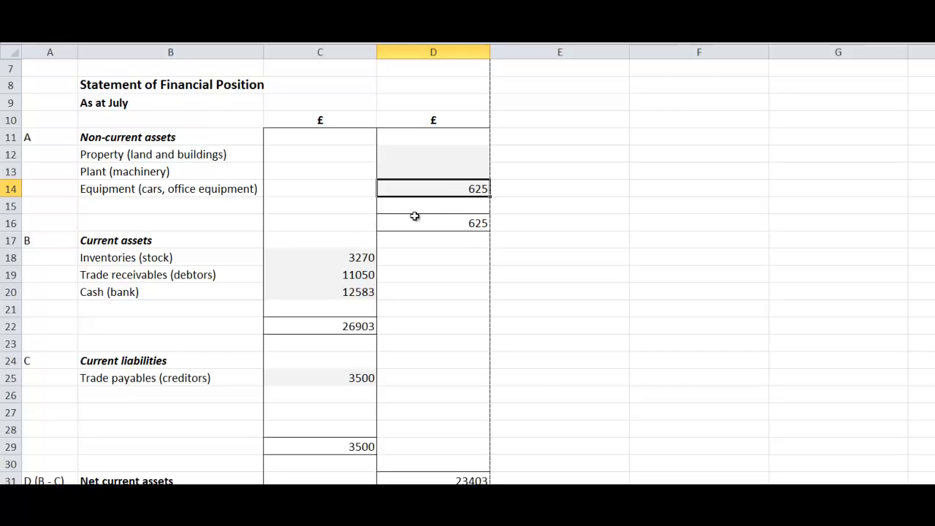
left_click(344, 257)
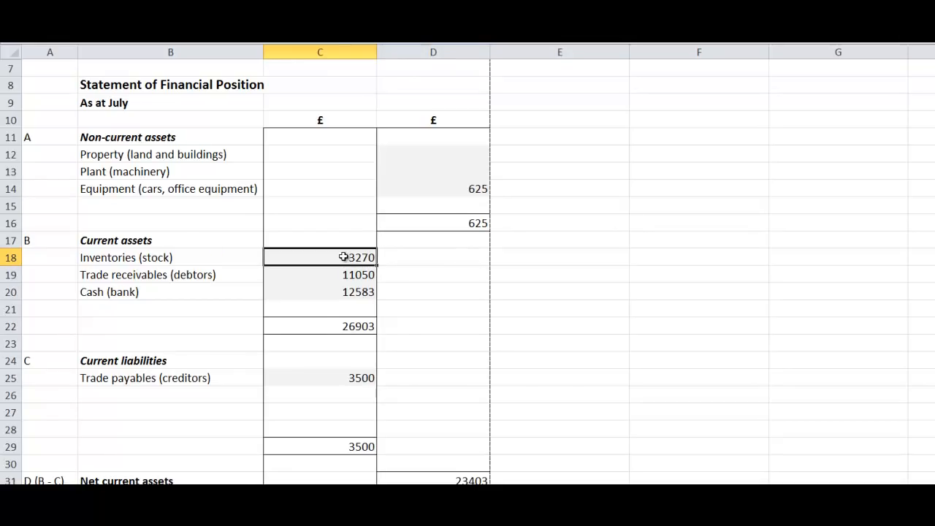
left_click(333, 276)
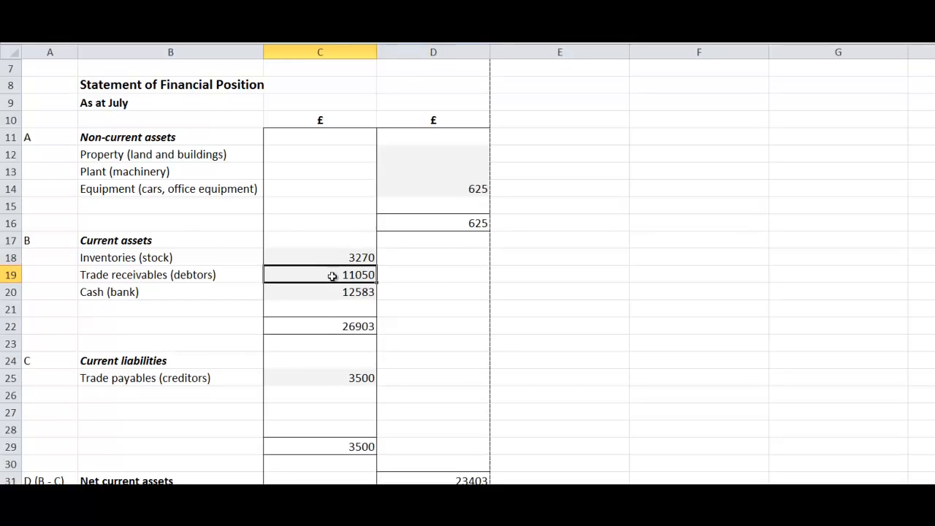
left_click(333, 292)
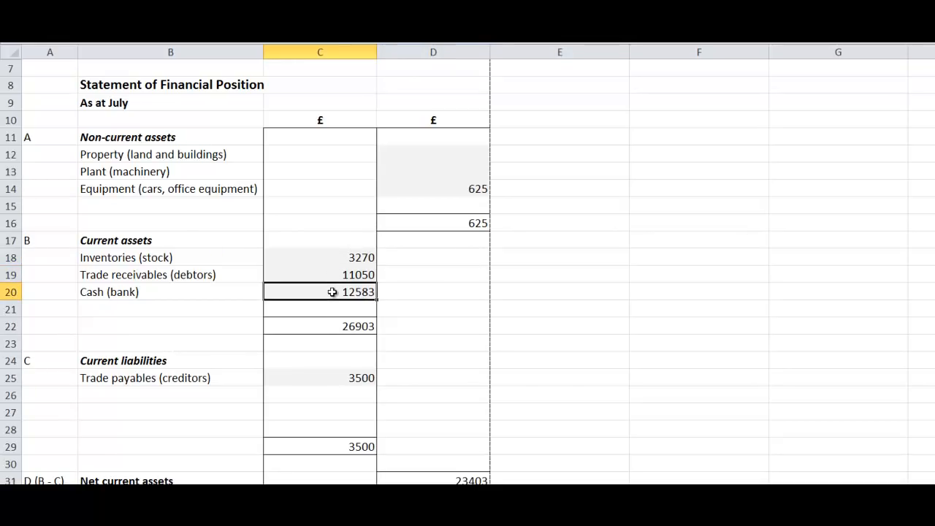
Step: Fill the Current assets total in cell C22 with yellow
left_click(337, 328)
right_click(338, 329)
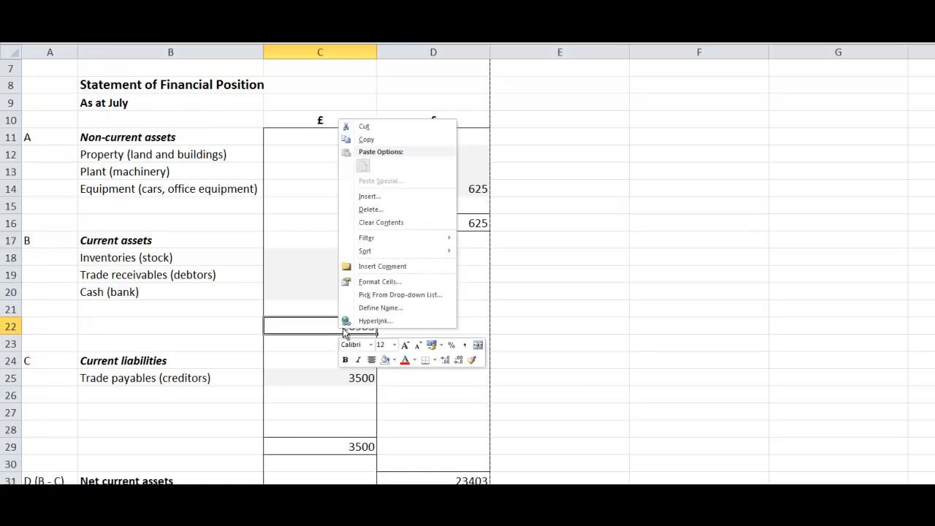
left_click(394, 360)
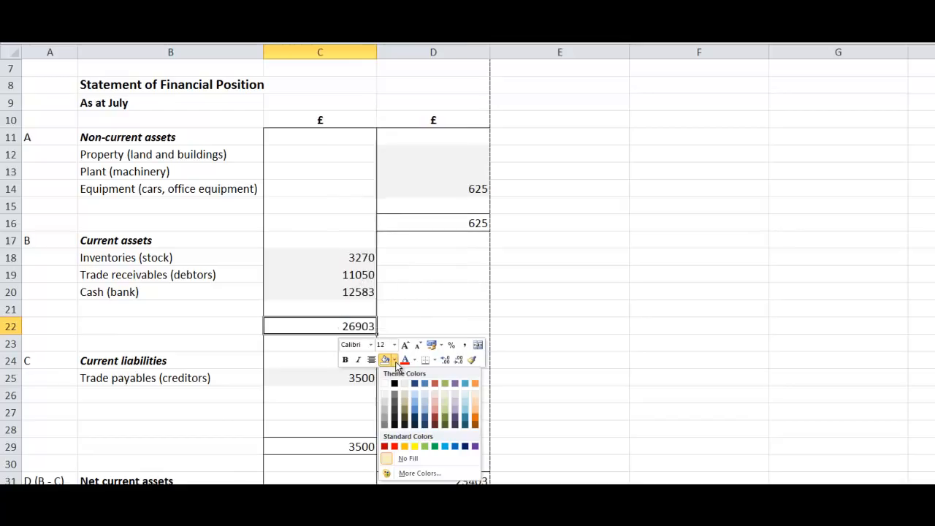
left_click(414, 447)
left_click(351, 413)
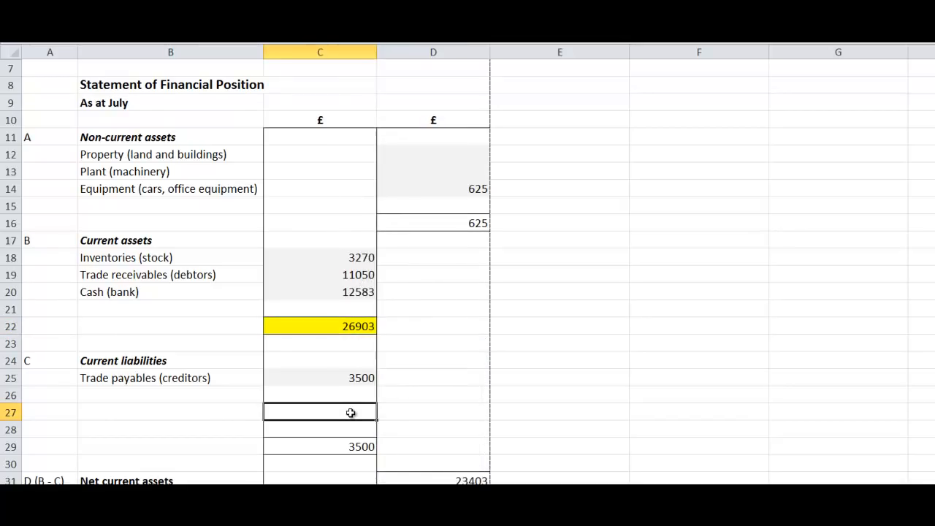
Step: Check the Trade payables figure and fill the Current liabilities total in cell C29 with yellow
left_click(360, 378)
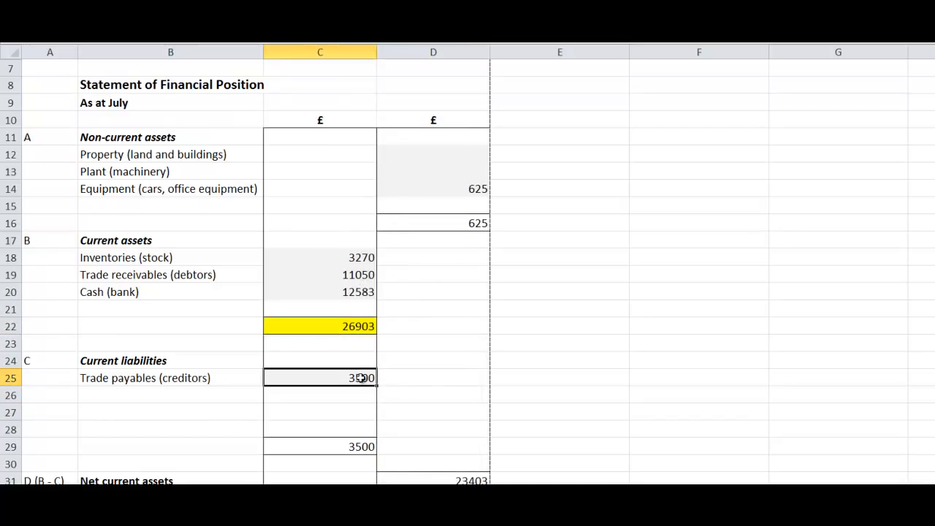
left_click(349, 449)
right_click(351, 454)
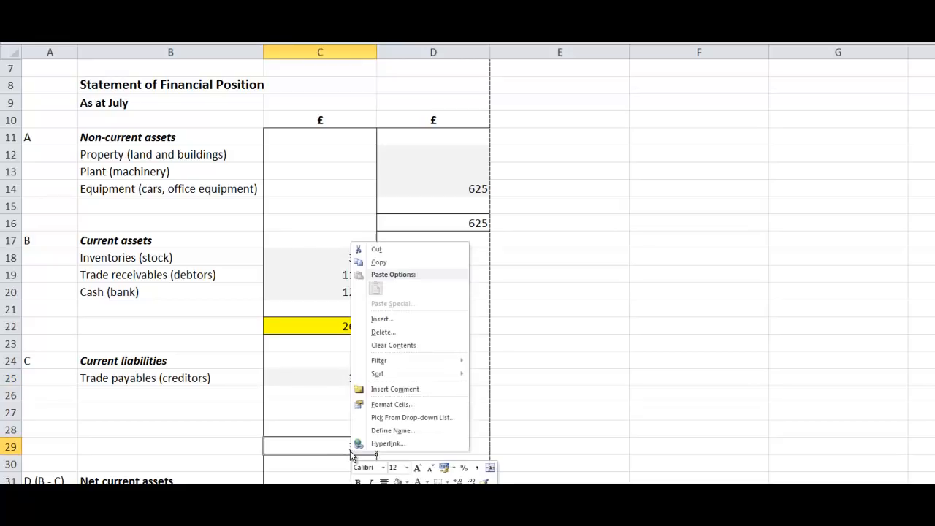
left_click(398, 479)
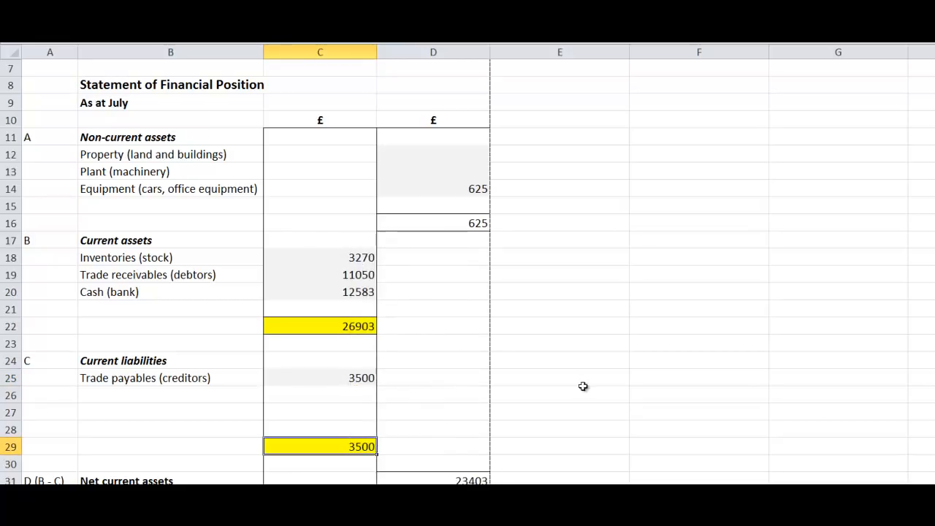
left_click(637, 397)
Step: Fill the Net current assets amount in cell D31 with yellow
left_click_drag(934, 320, 934, 330)
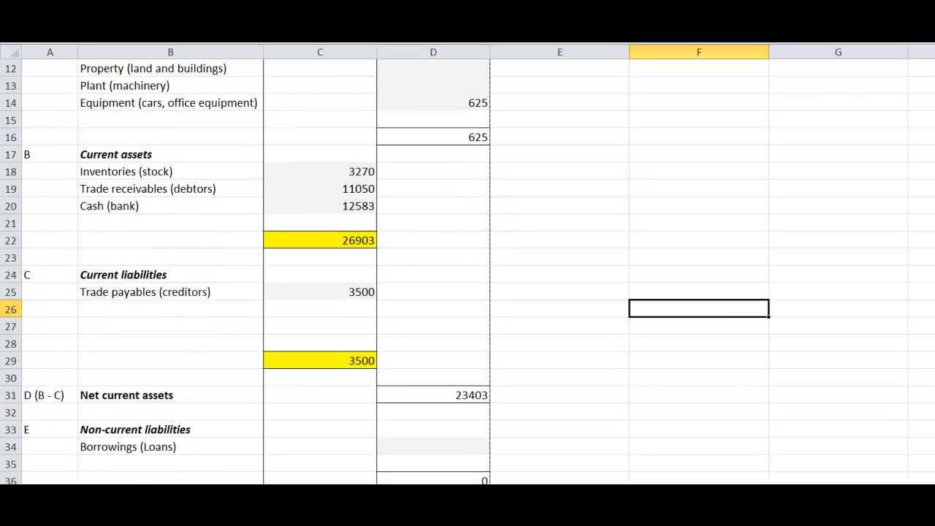
left_click(462, 395)
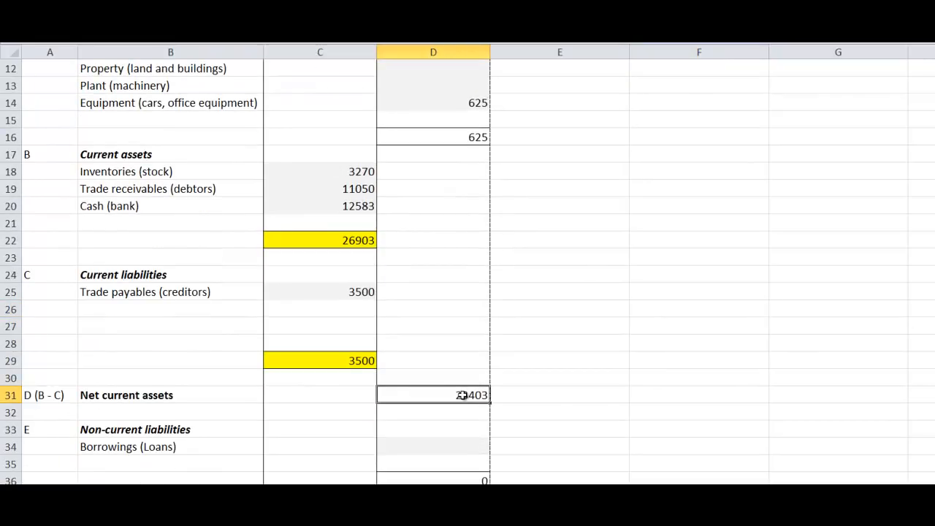
right_click(461, 395)
left_click(510, 425)
left_click(558, 358)
Step: Examine how the Current assets total and Current liabilities total lead to the Net current assets amount
left_click(327, 242)
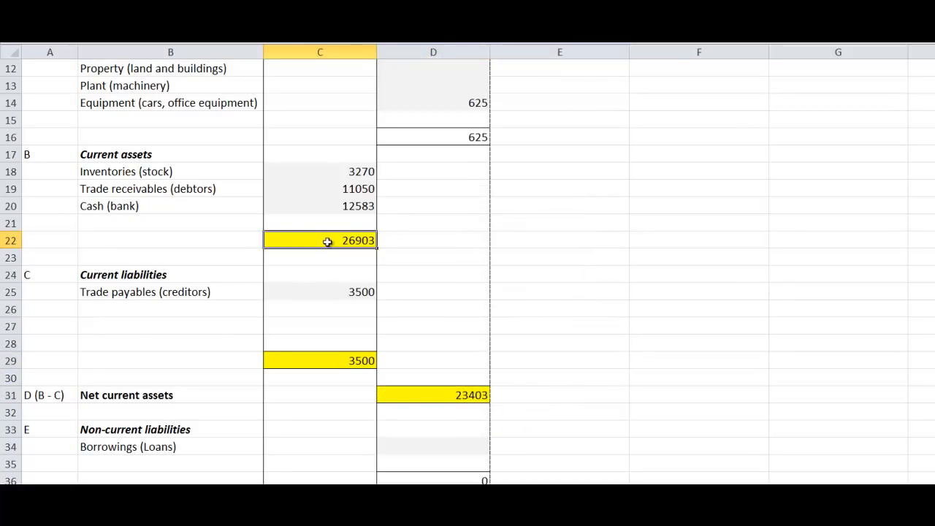
left_click(322, 360)
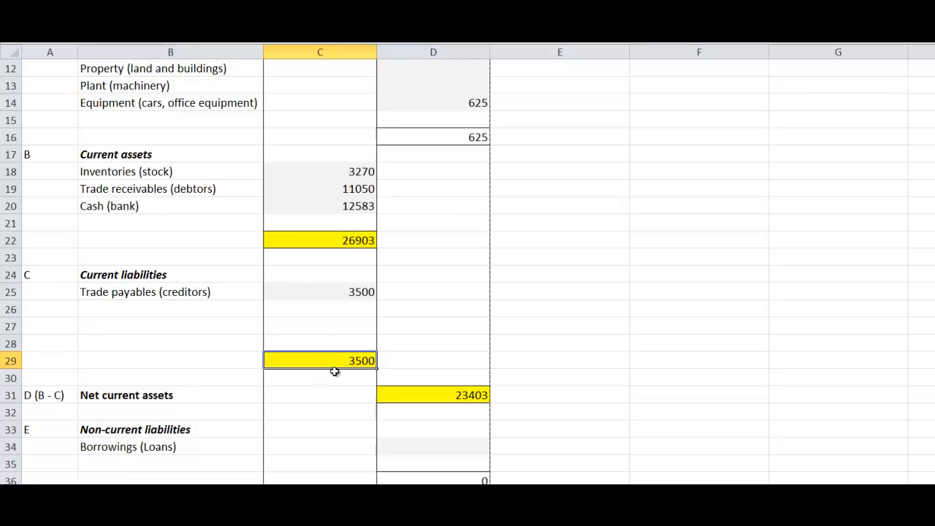
left_click(449, 396)
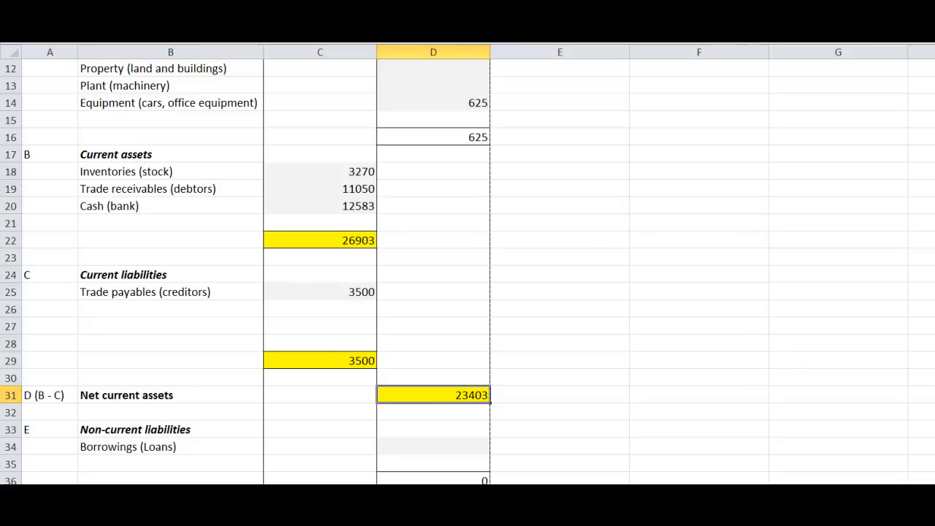
Step: Undo the yellow fills on the Current assets total, Current liabilities total and Net current assets
key("ctrl+z")
key("ctrl+z")
key("ctrl+z")
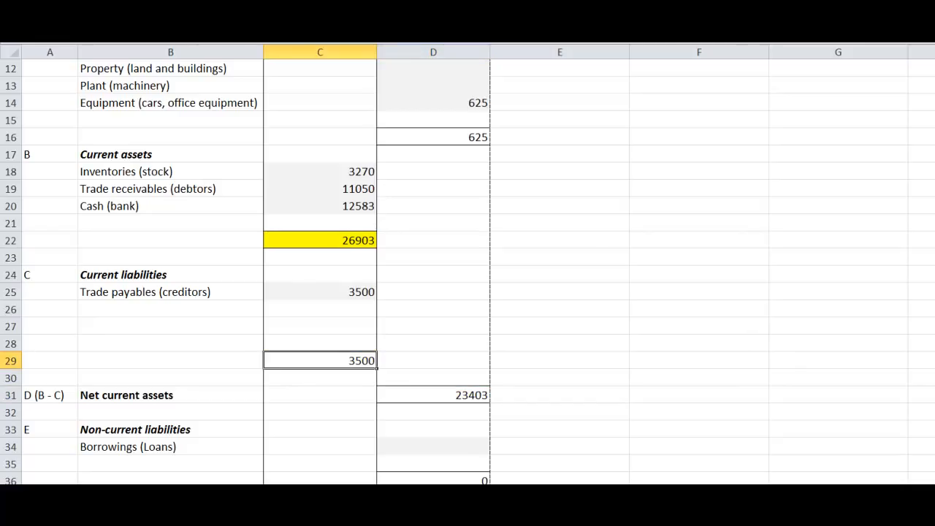
Step: Check the Borrowings (Loans) and NET ASSETS amounts in the lower part of the statement
left_click_drag(934, 275, 934, 311)
left_click(442, 322)
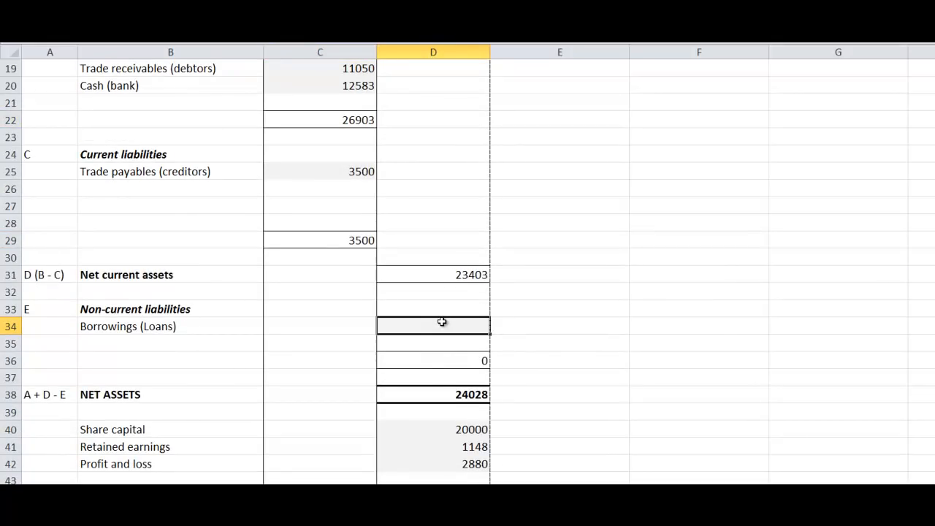
left_click(457, 391)
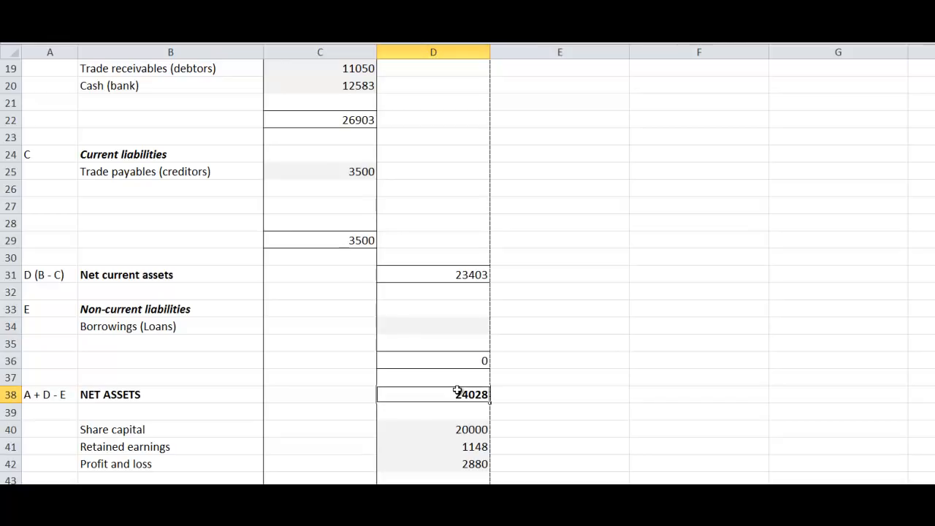
Step: Fill the Non-current assets total in cell D16 with yellow
left_click_drag(934, 306, 934, 245)
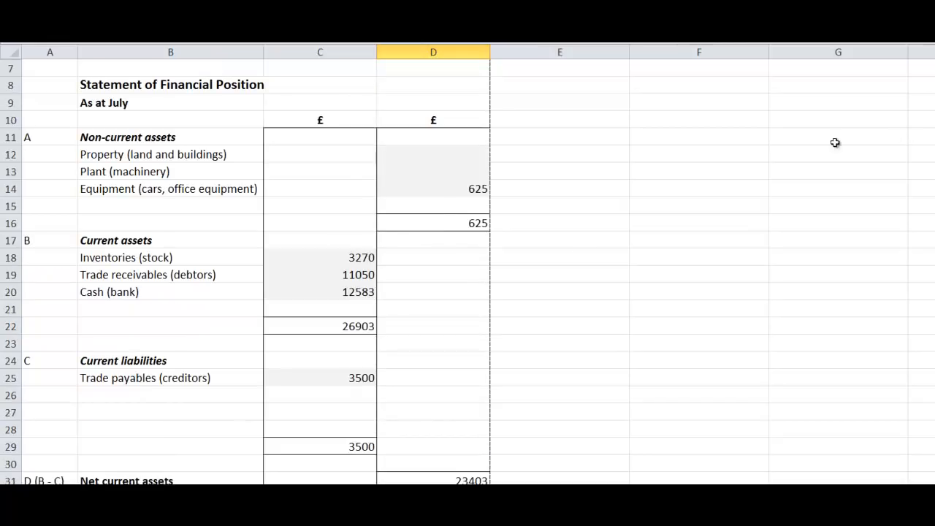
left_click(458, 221)
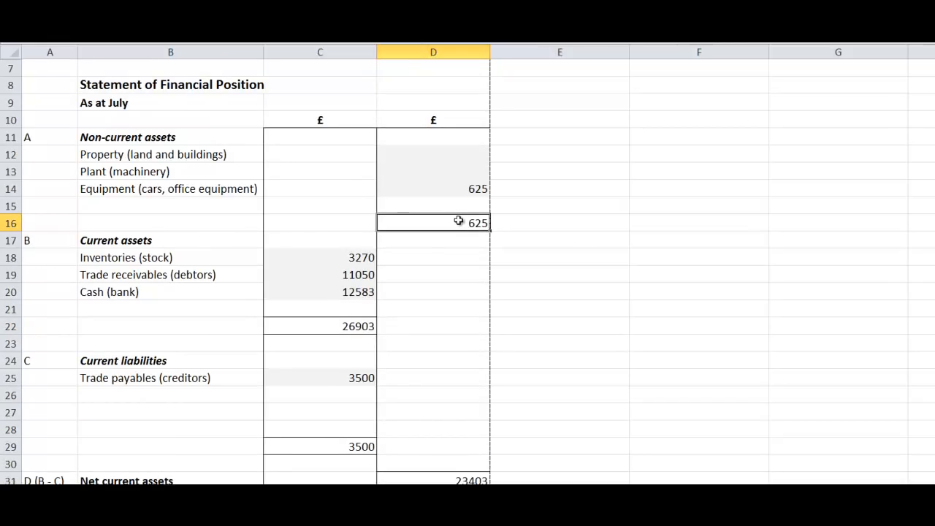
right_click(458, 221)
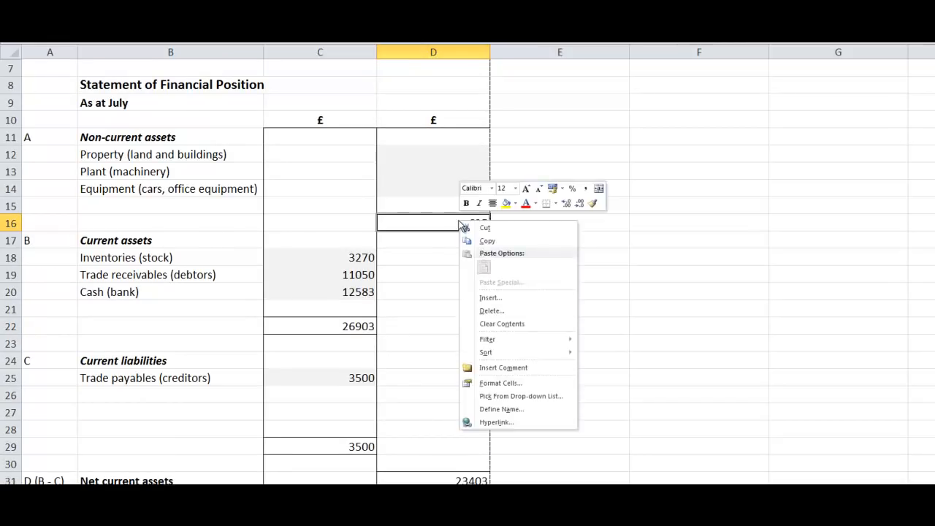
left_click(507, 203)
Step: Highlight the Net current assets amount in yellow as component D of net assets
left_click_drag(934, 273, 934, 290)
left_click(471, 367)
right_click(474, 370)
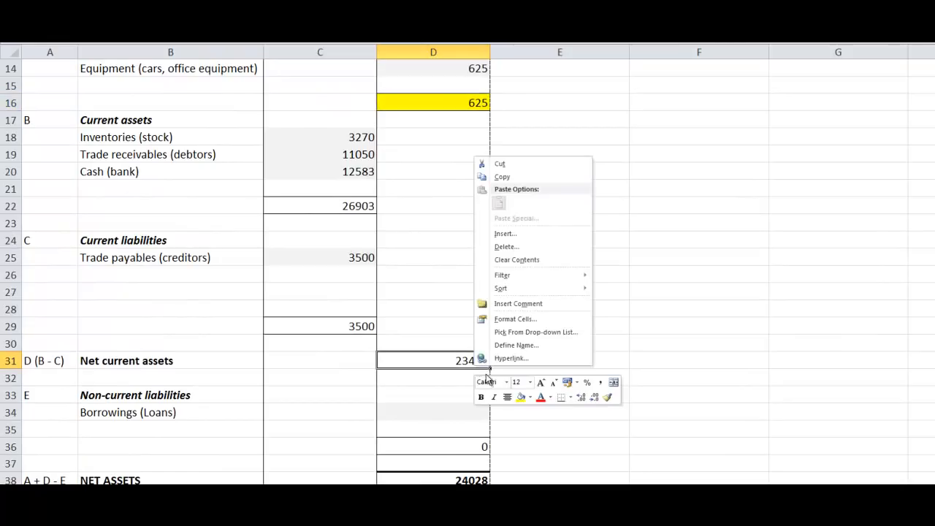
left_click(519, 398)
Step: Fill the Non-current liabilities total in cell D36 with yellow
left_click_drag(934, 371, 934, 379)
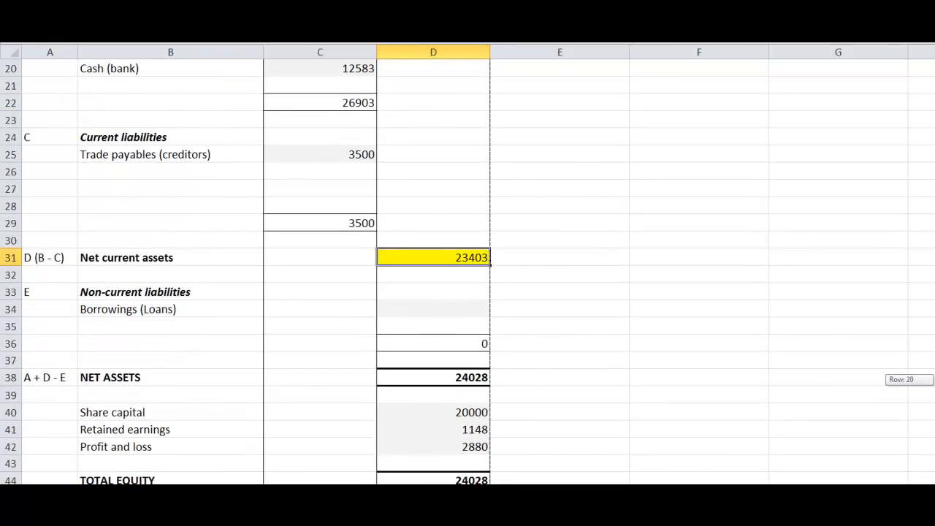
right_click(450, 348)
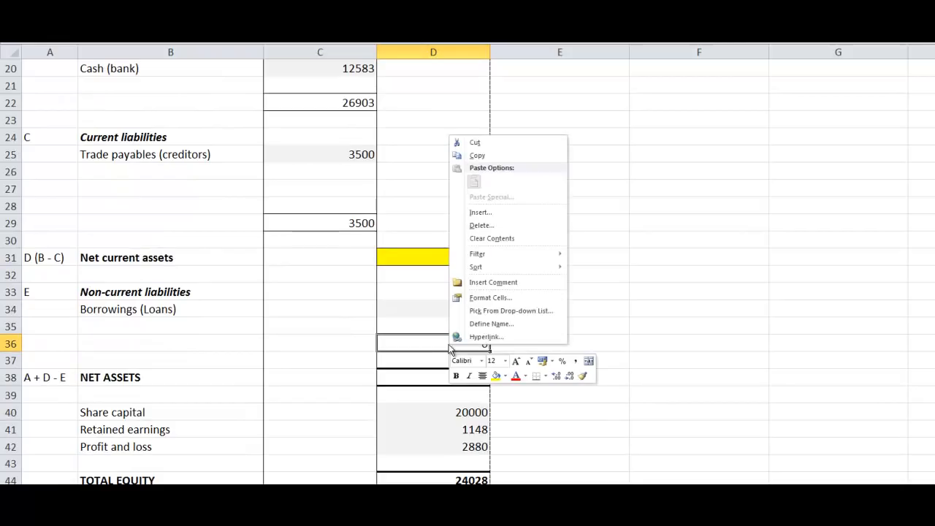
left_click(496, 376)
left_click(684, 339)
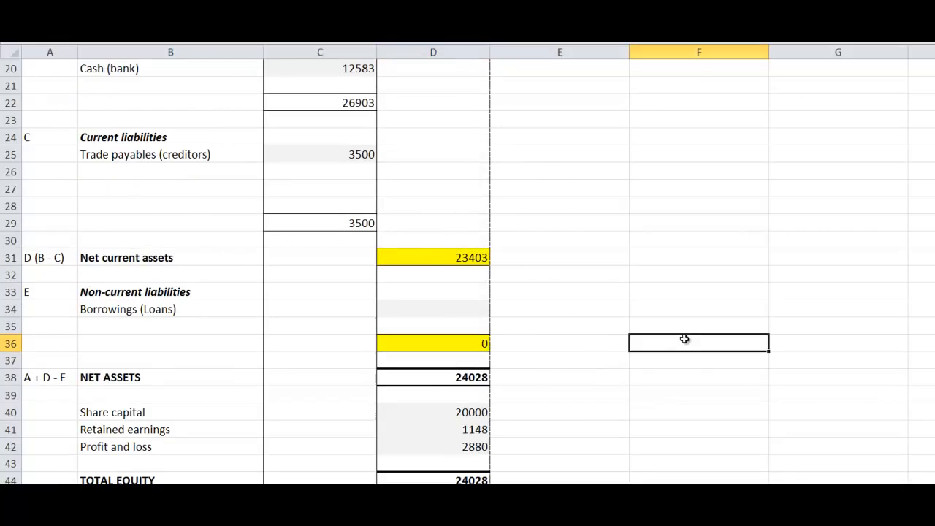
Step: Undo the yellow fills on the Non-current assets total, Net current assets and Non-current liabilities total
mouse_move(934, 394)
left_mouse_down()
mouse_move(933, 313)
mouse_move(934, 401)
left_mouse_up()
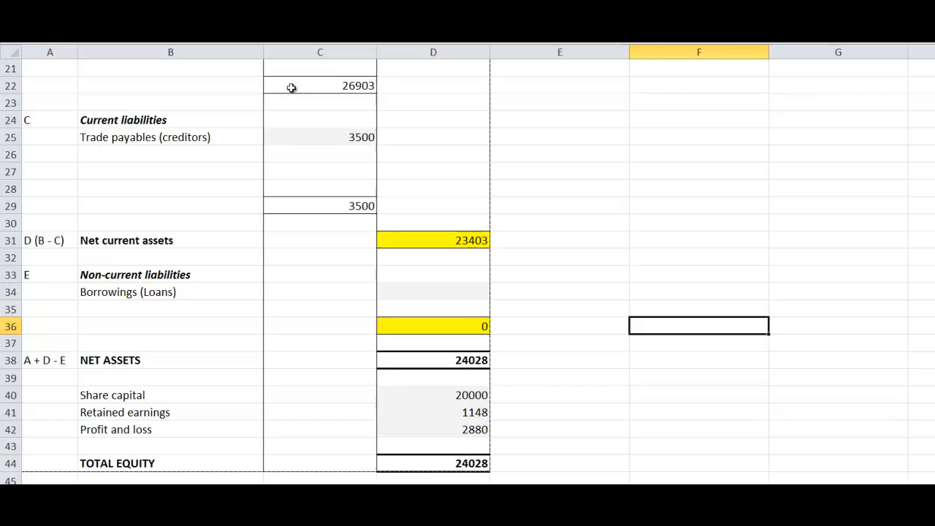
key("ctrl+z")
key("ctrl+z")
key("ctrl+z")
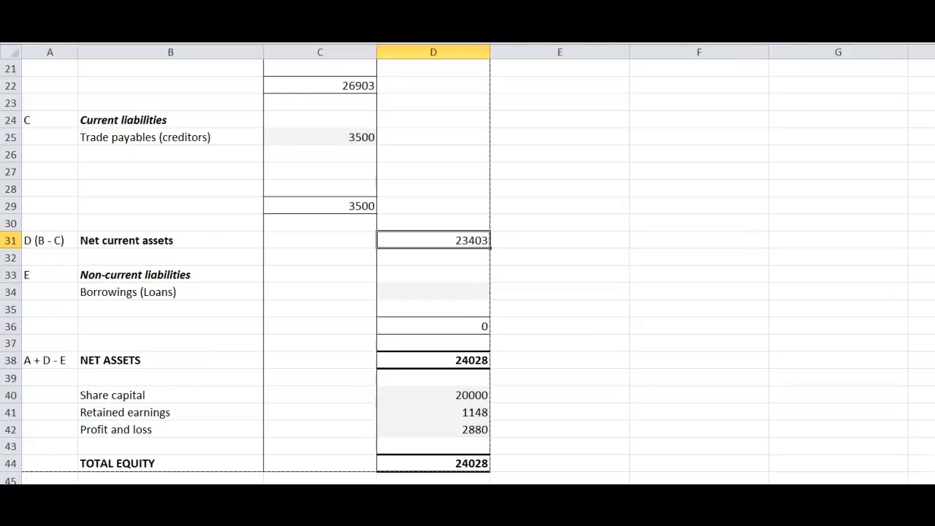
Step: Review the Share capital, Retained earnings and Profit and loss amounts in the equity section
scroll(467, 270, "down", 2)
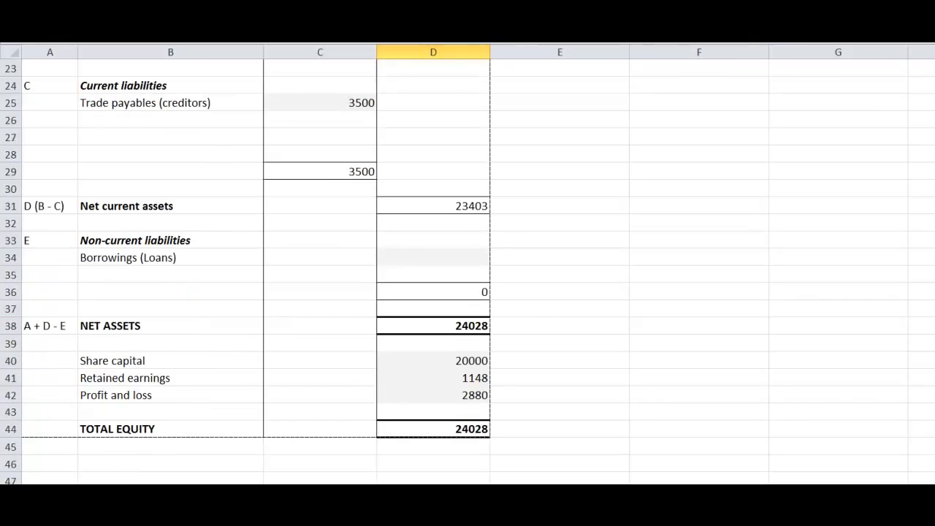
left_click(475, 369)
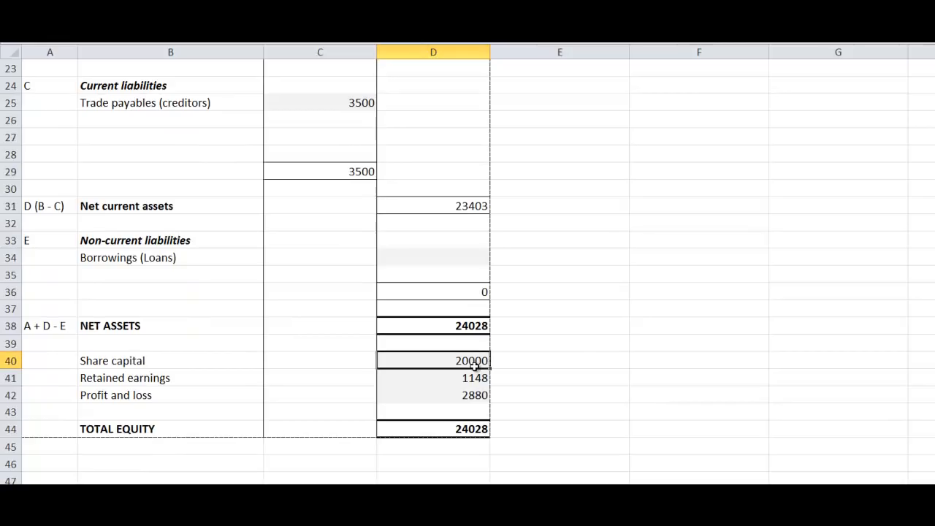
left_click(468, 378)
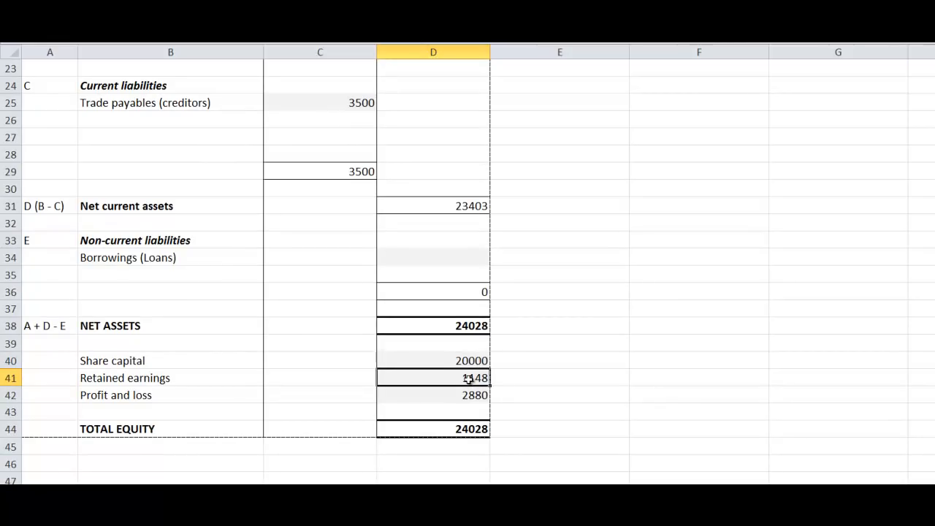
left_click(458, 395)
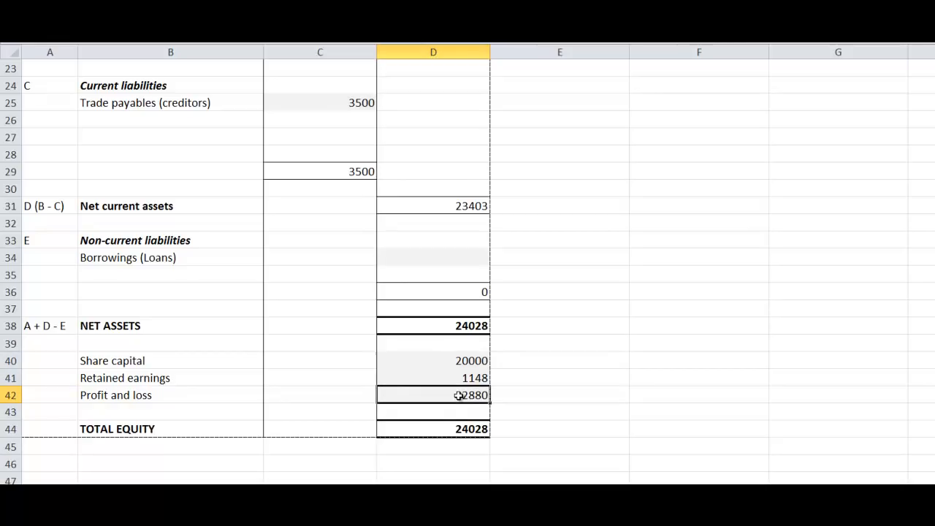
Step: Fill the Total equity and Net assets amounts in cells D44 and D38 with yellow
left_click(450, 430)
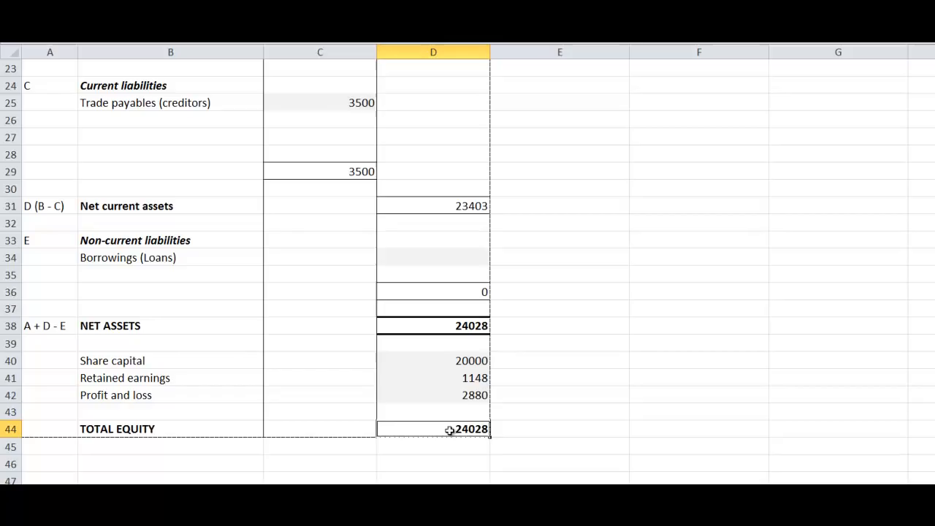
right_click(450, 430)
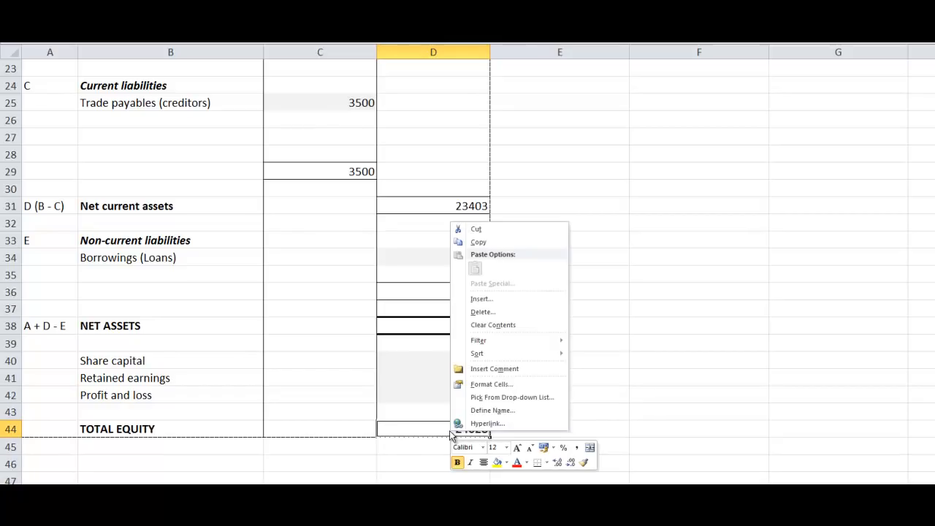
left_click(490, 461)
left_click(450, 324)
right_click(451, 325)
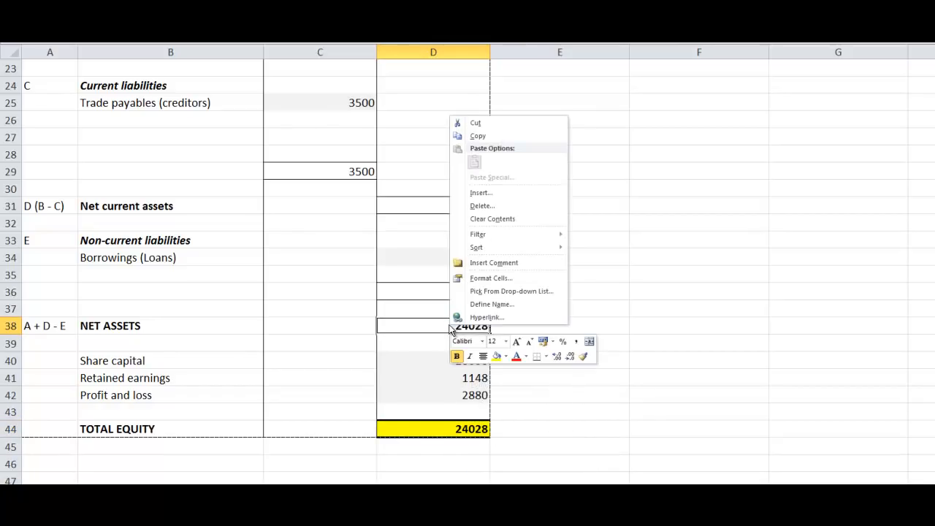
left_click(495, 357)
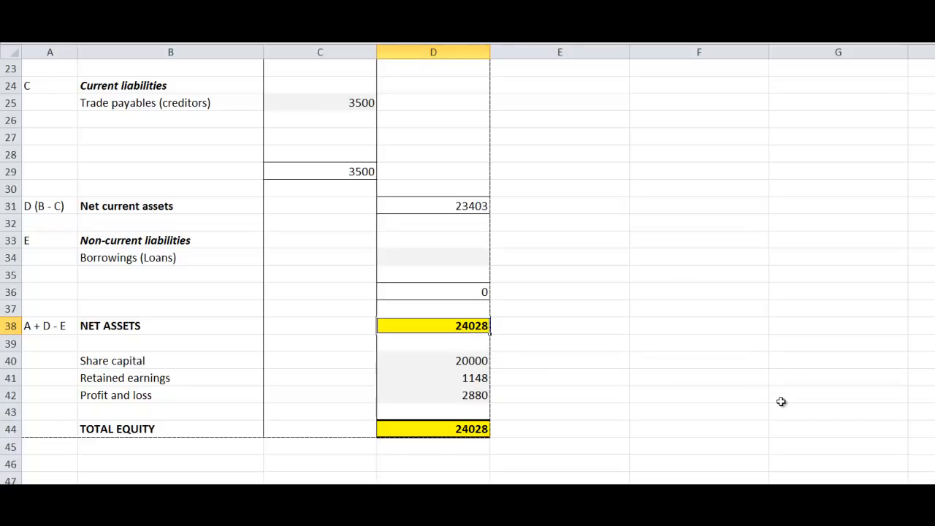
Step: Open the Income Statement sheet and examine its Profit for period entries and the Gross profit calculation
mouse_move(934, 392)
left_mouse_down()
mouse_move(934, 264)
mouse_move(934, 393)
left_mouse_up()
key("ctrl+Page_Up")
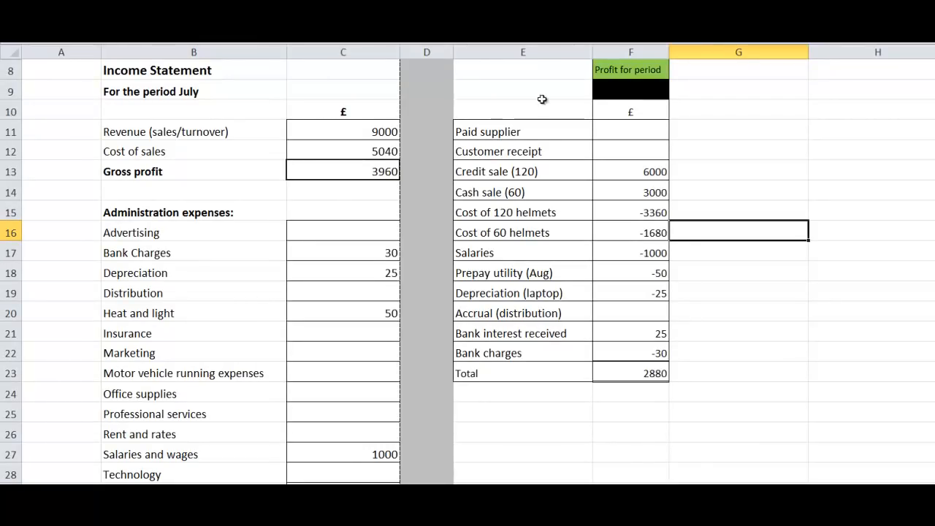
left_click_drag(519, 67, 668, 382)
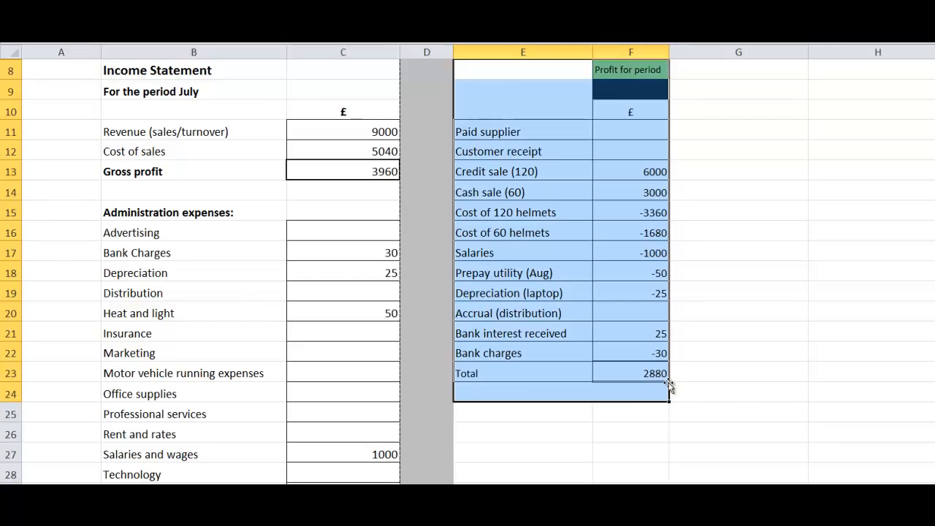
left_click(743, 424)
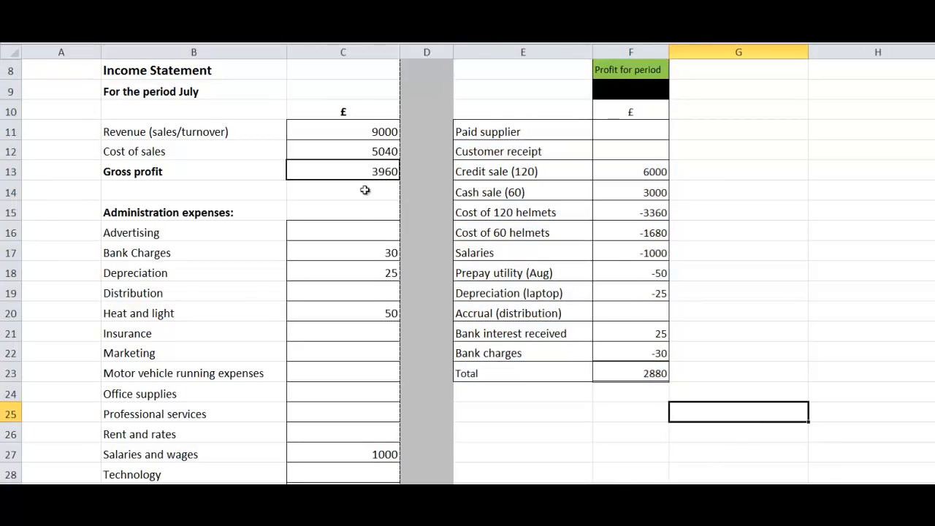
left_click_drag(369, 139, 381, 95)
left_click(376, 90)
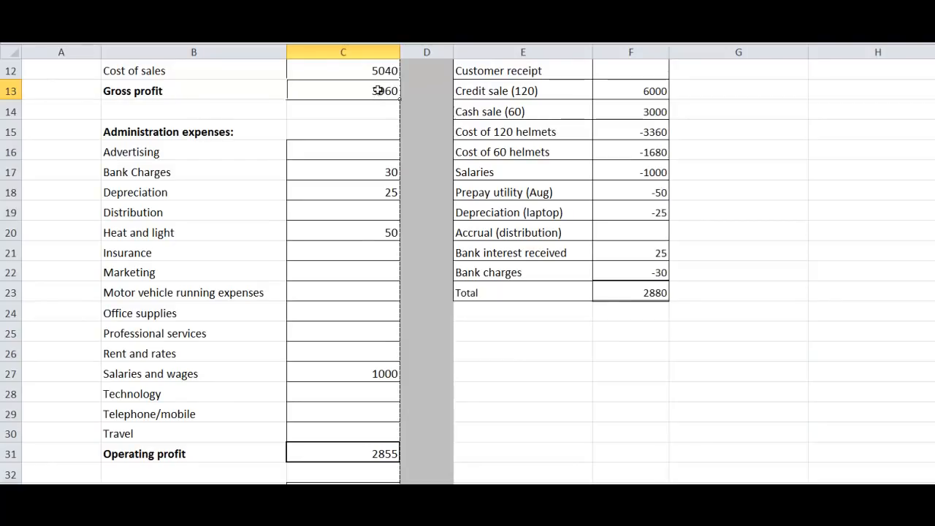
left_click_drag(934, 201, 934, 194)
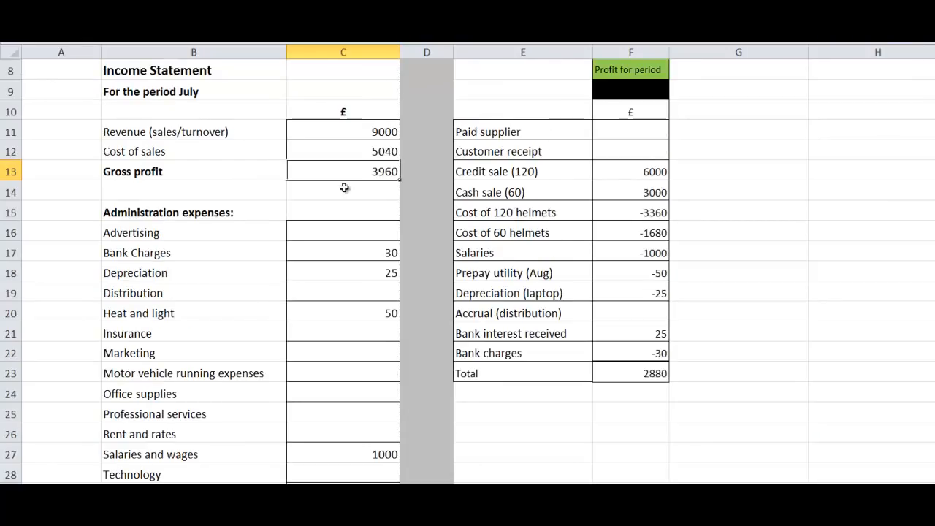
Step: Highlight the Revenue amount and the matching Credit sale and Cash sale entries in the Profit for period column in yellow
left_click(375, 131)
right_click(375, 132)
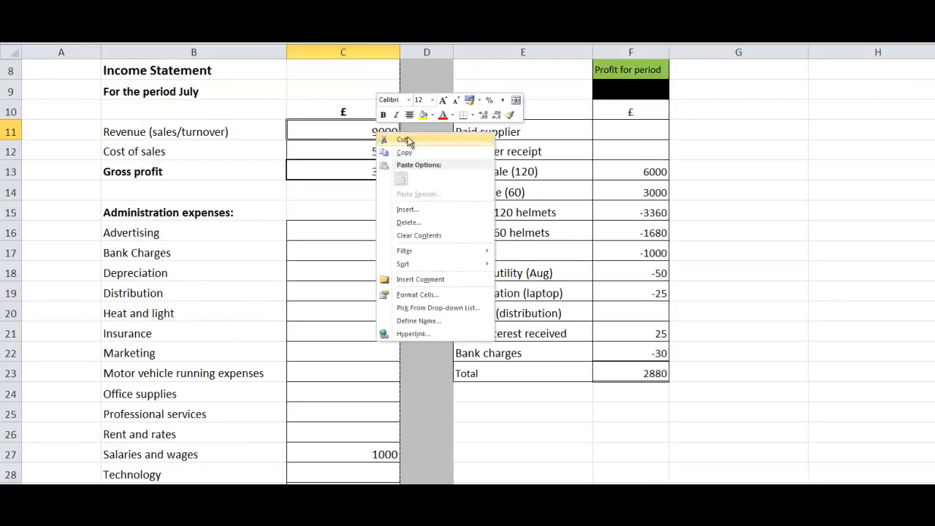
left_click(422, 114)
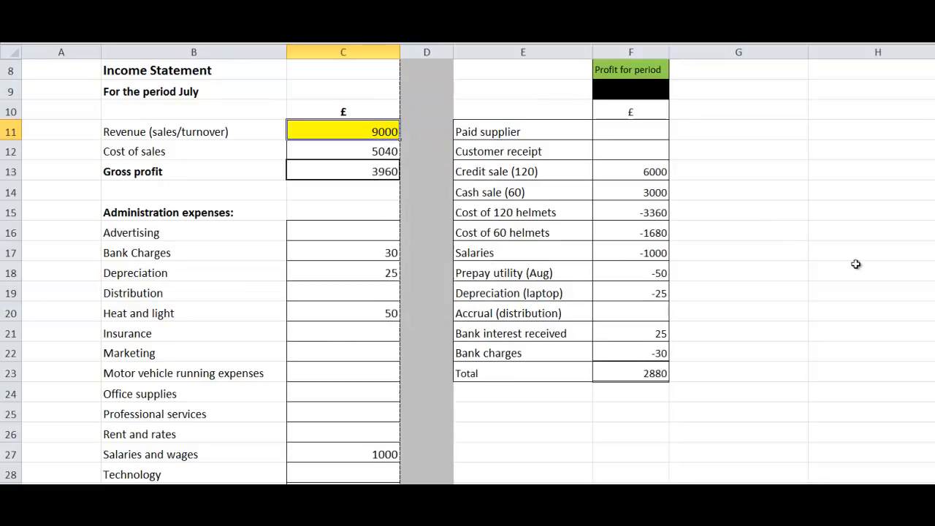
left_click_drag(652, 173, 653, 190)
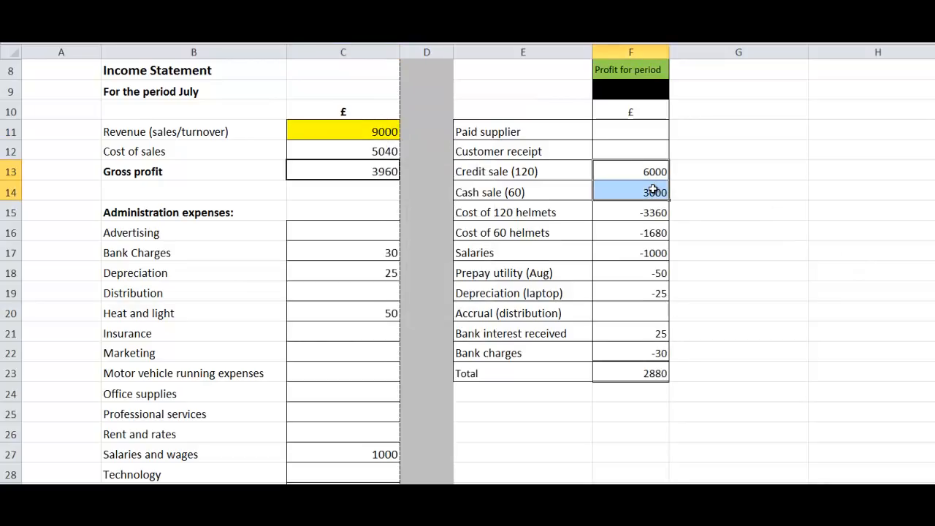
right_click(653, 191)
left_click(701, 175)
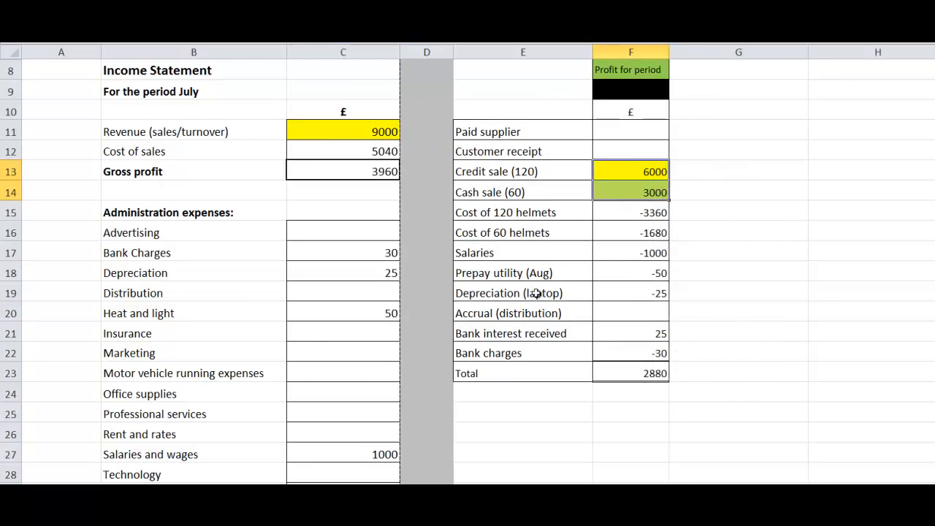
left_click(375, 151)
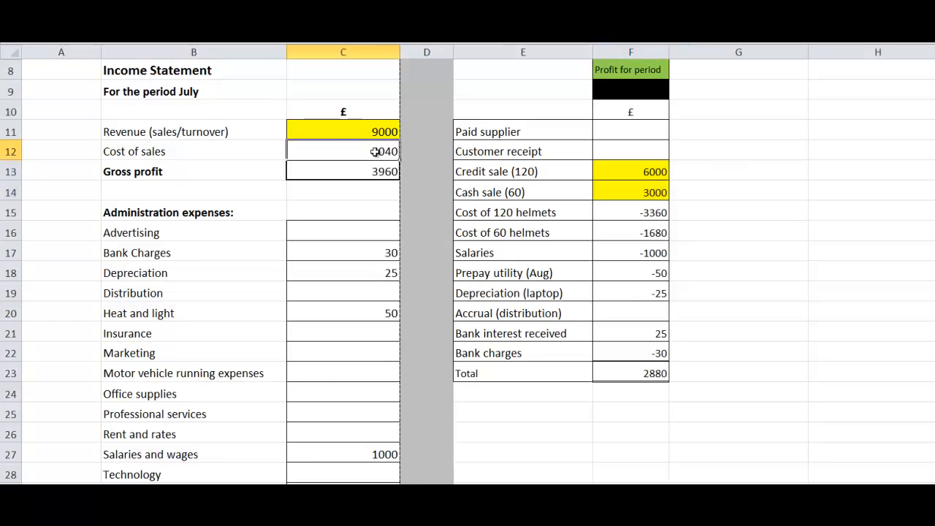
right_click(374, 151)
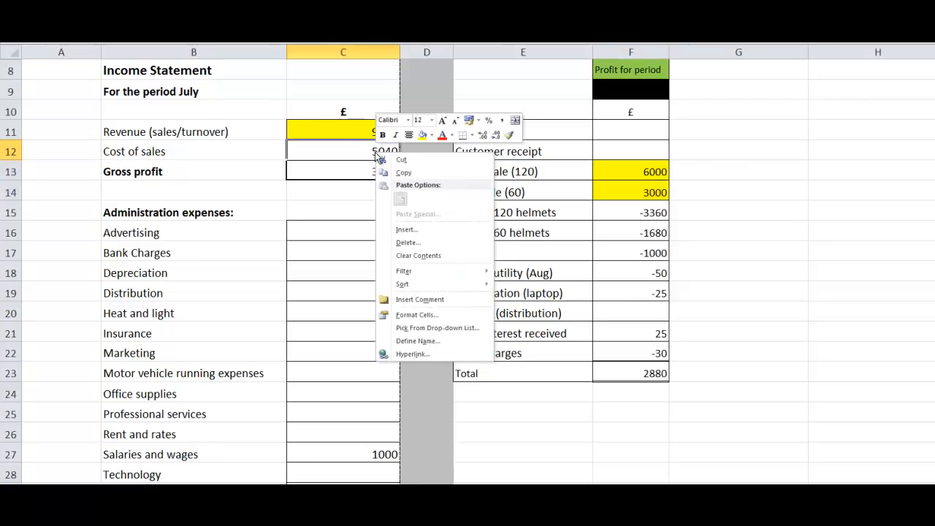
left_click(432, 136)
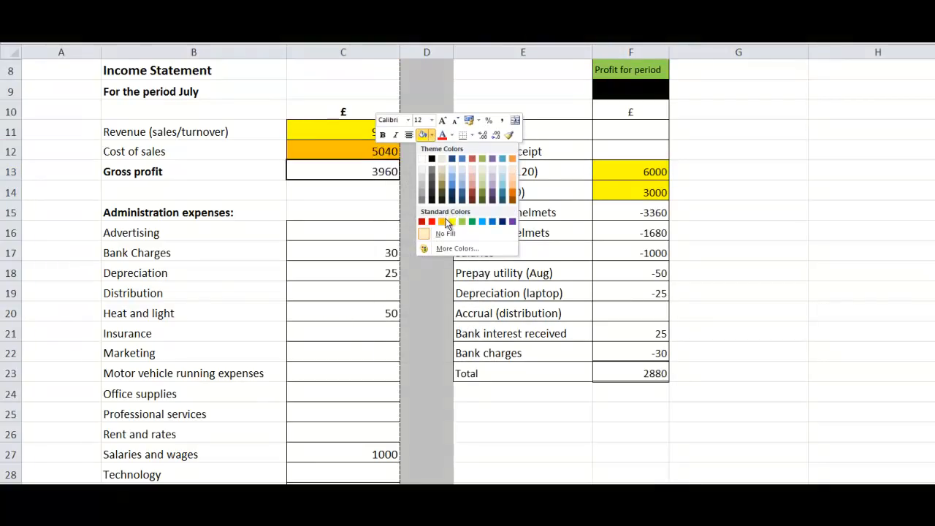
key("Escape")
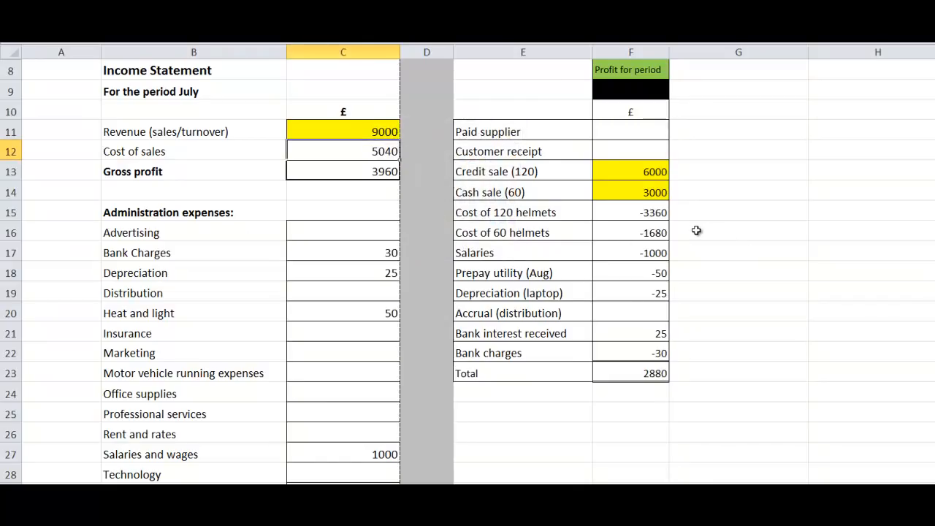
Step: Highlight the Cost of sales amount and the matching costs of 120 and 60 helmets in orange
right_click(385, 151)
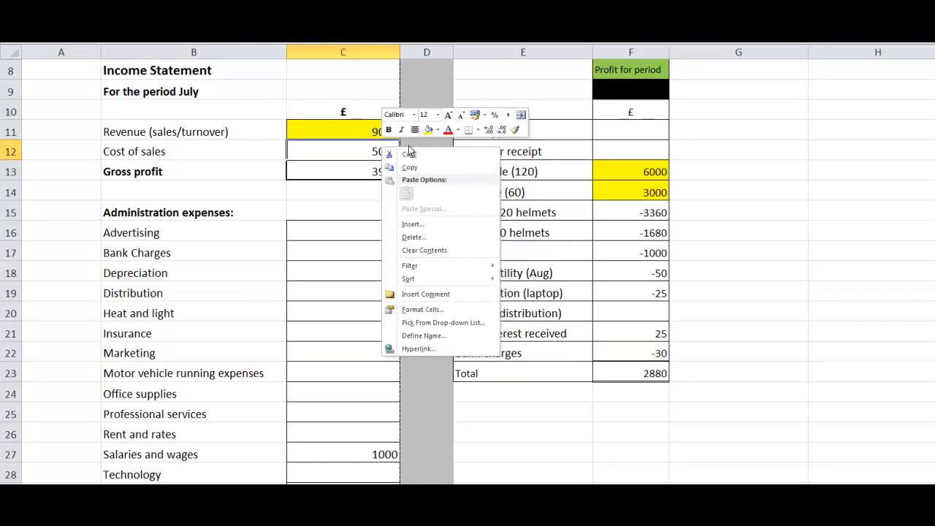
left_click(438, 130)
left_click(448, 220)
left_click_drag(643, 213, 638, 232)
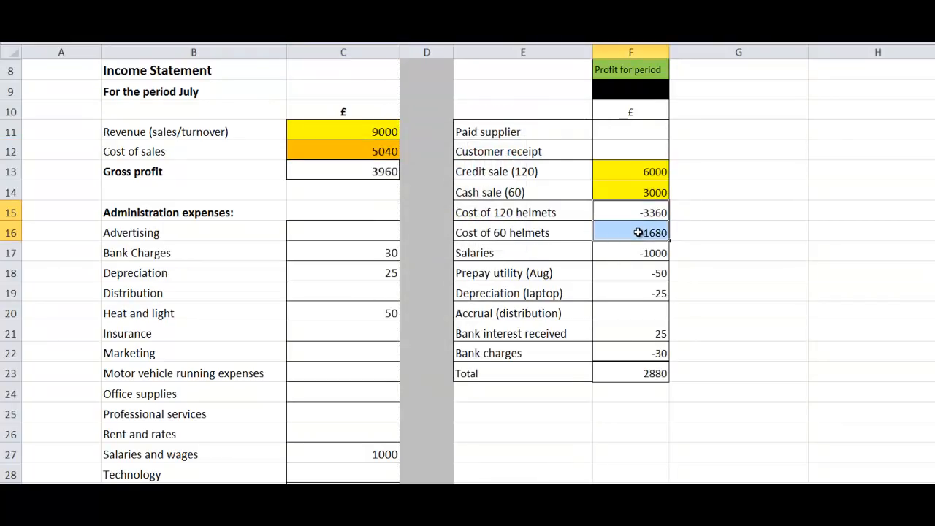
right_click(638, 232)
left_click(682, 214)
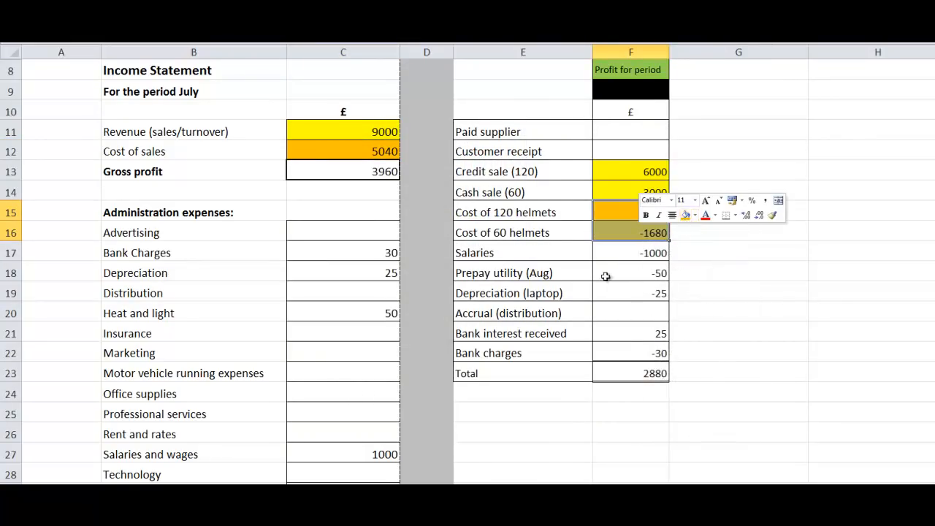
left_click(567, 424)
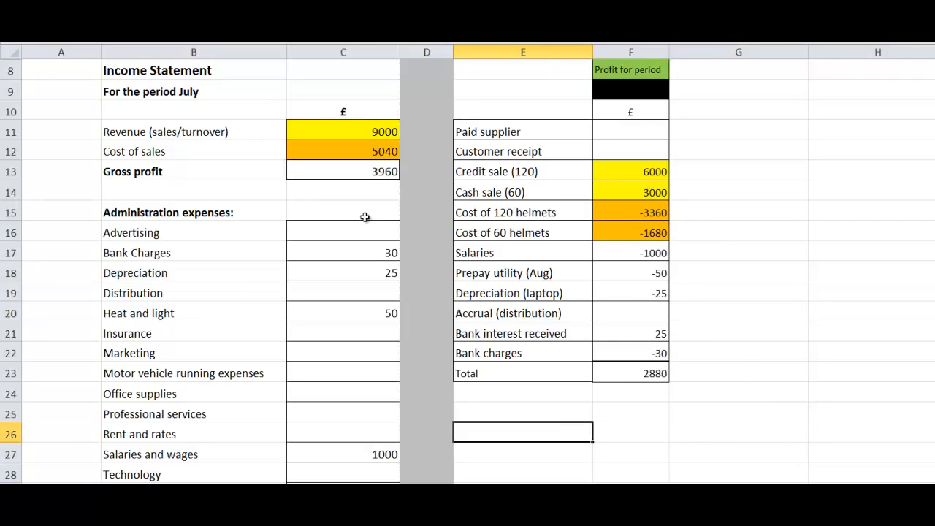
Step: Review Gross profit, then compare bank charges, depreciation, heat and light, and salaries with their matching Profit for period entries
left_click(368, 173)
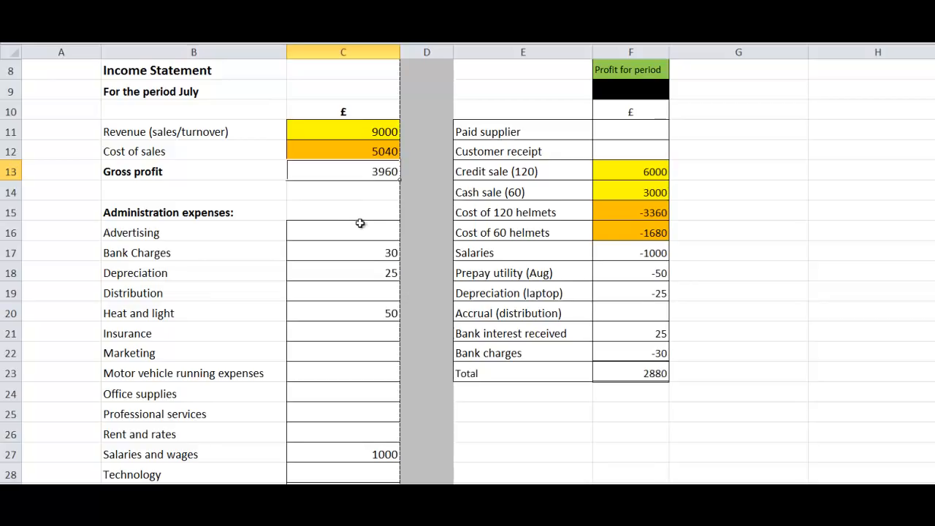
left_click(360, 265)
left_click(362, 250)
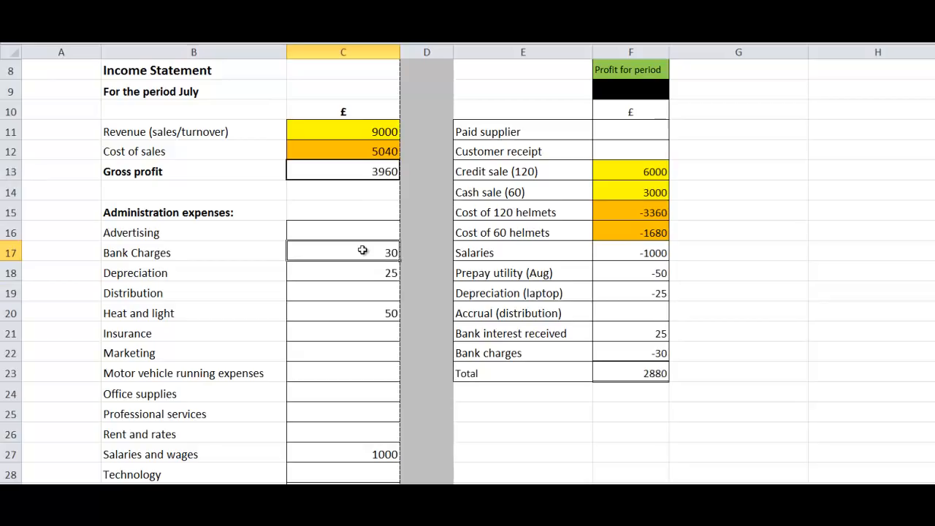
left_click(657, 353)
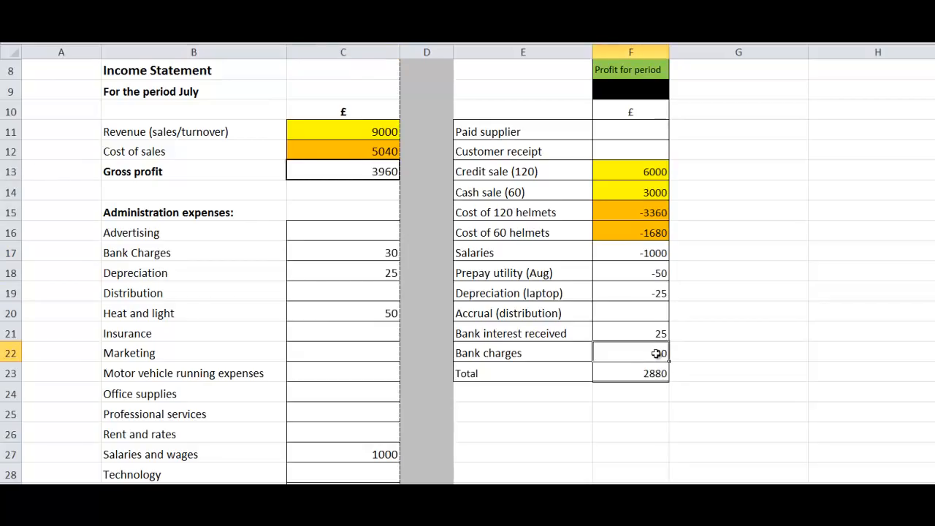
left_click(376, 271)
left_click(621, 293)
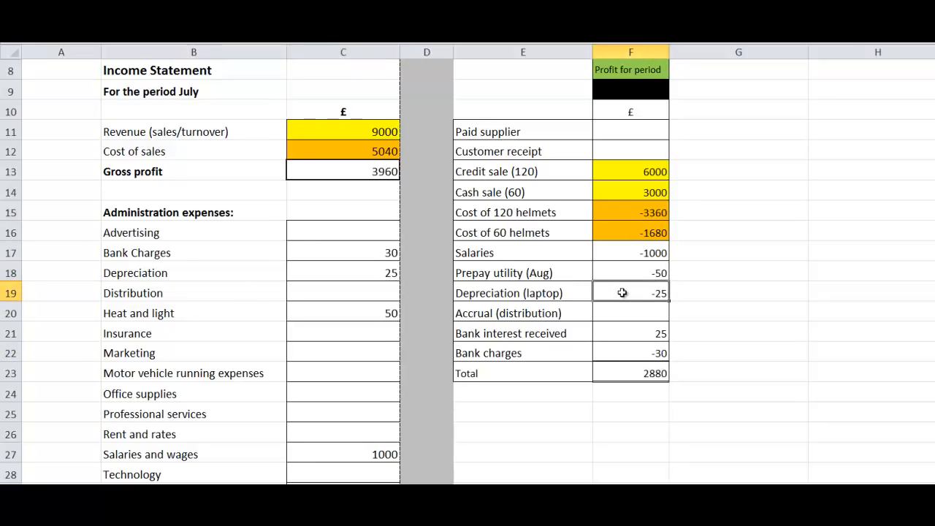
left_click(377, 317)
left_click(634, 273)
left_click(377, 454)
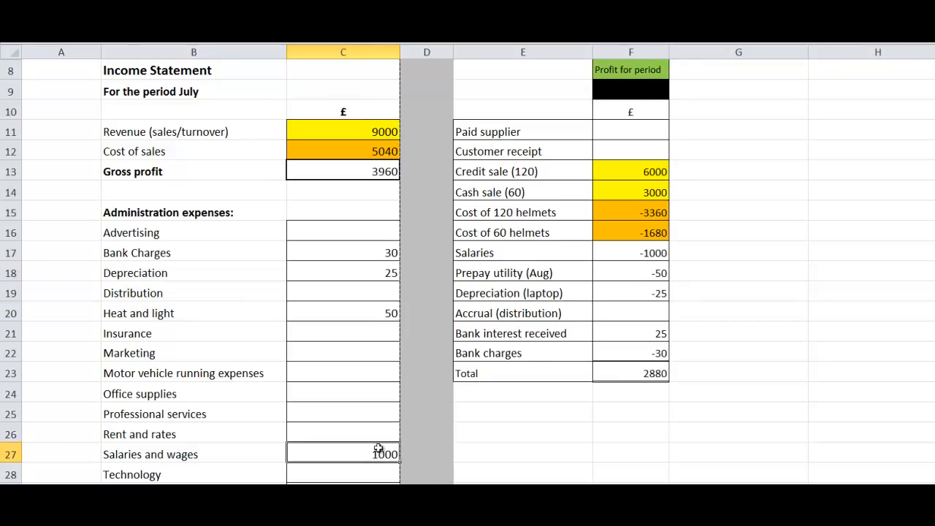
left_click(617, 253)
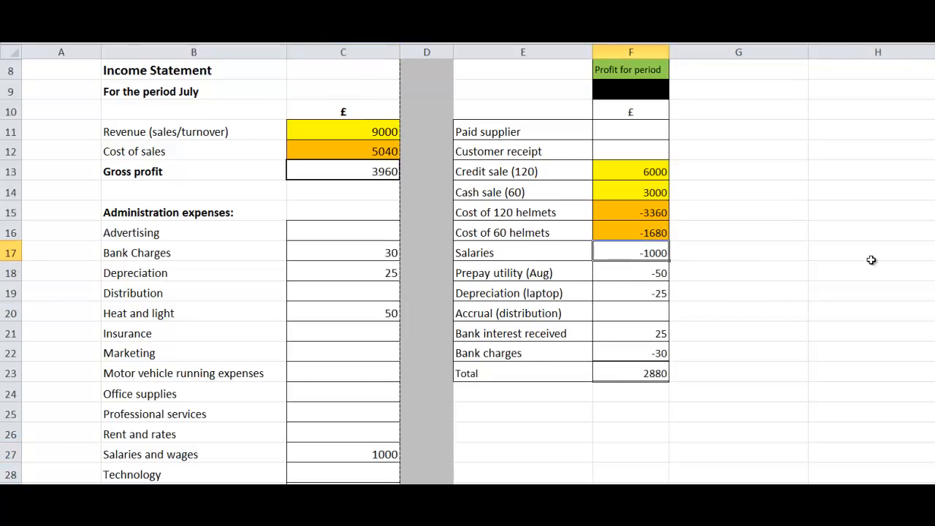
Step: Highlight the Bank interest received label and the corresponding Finance income label in light blue
left_click_drag(934, 216, 934, 253)
left_click(382, 372)
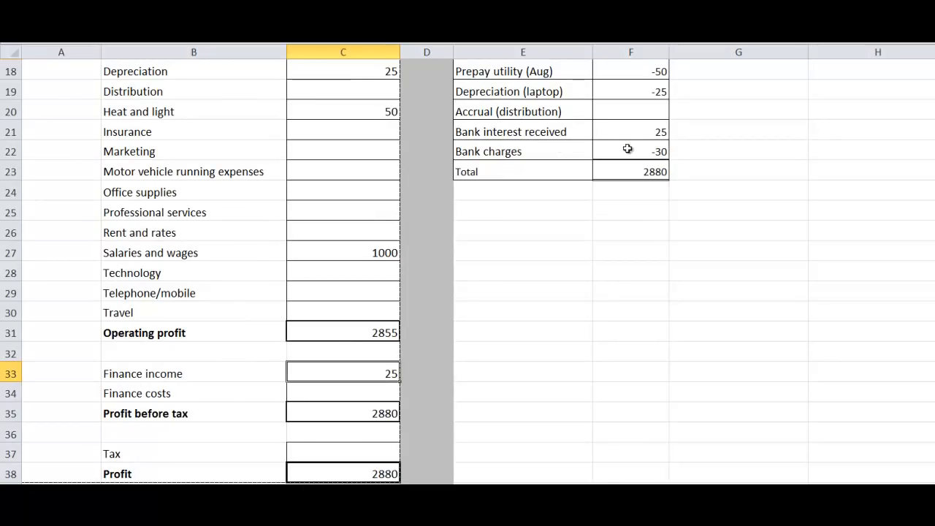
left_click(521, 135)
right_click(522, 135)
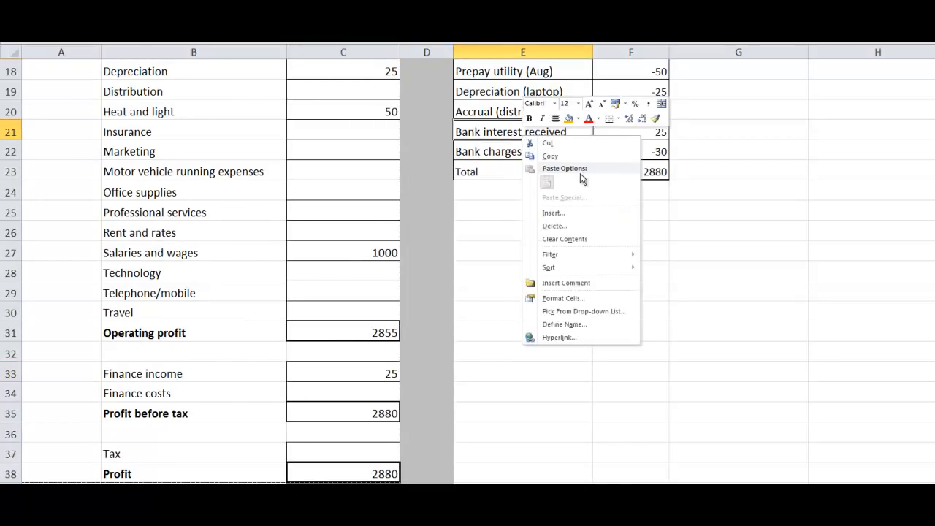
left_click(578, 119)
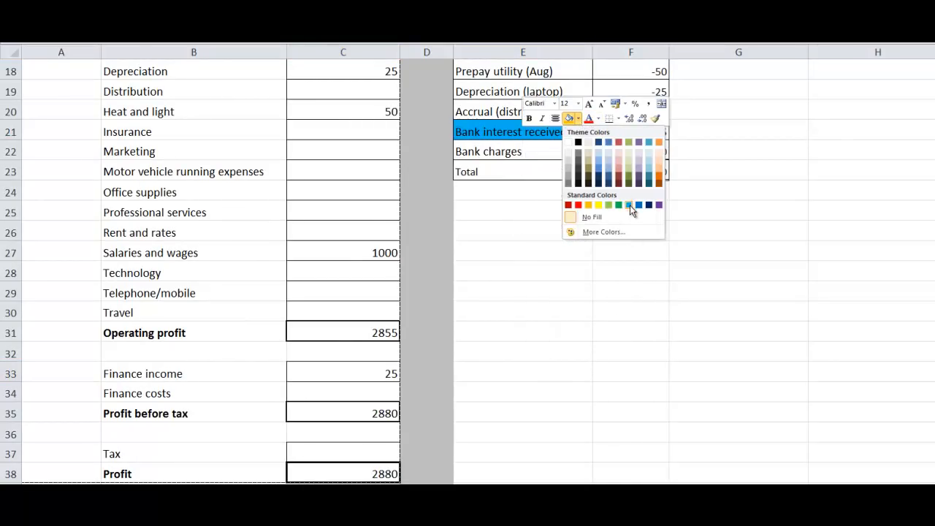
left_click(618, 207)
left_click(170, 374)
right_click(170, 375)
left_click(215, 401)
left_click(570, 391)
Step: Check the final Profit amount in cell C38 at the end of the Income Statement
mouse_move(934, 326)
left_mouse_down()
mouse_move(934, 354)
mouse_move(934, 265)
mouse_move(934, 326)
left_mouse_up()
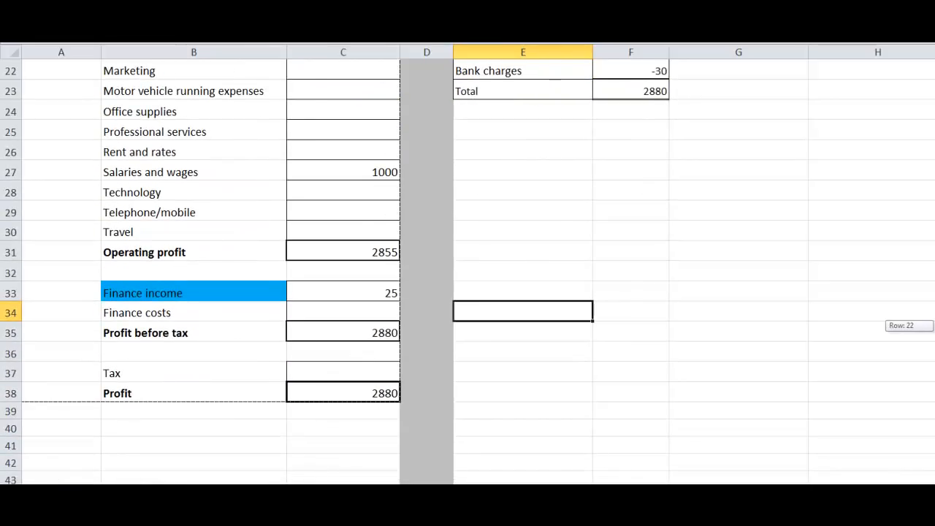
left_click(385, 392)
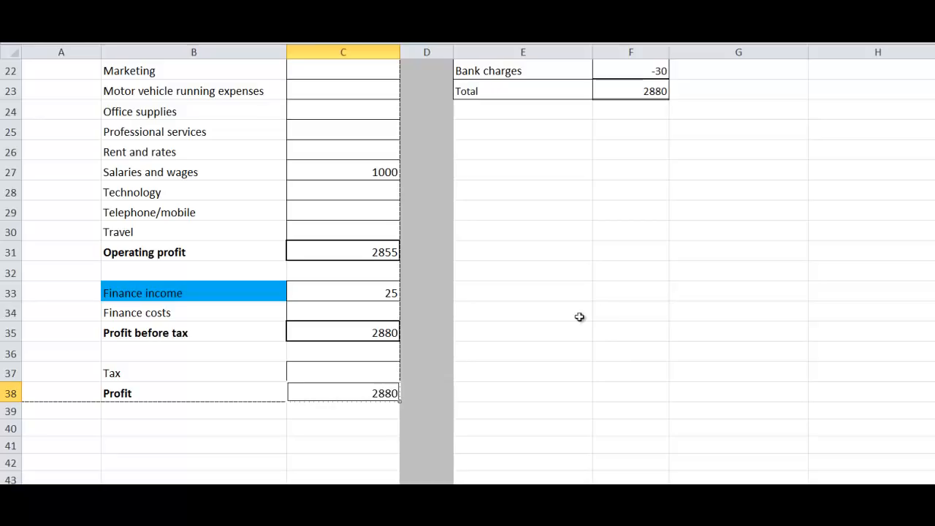
mouse_move(934, 326)
left_mouse_down()
mouse_move(934, 222)
mouse_move(933, 310)
left_mouse_up()
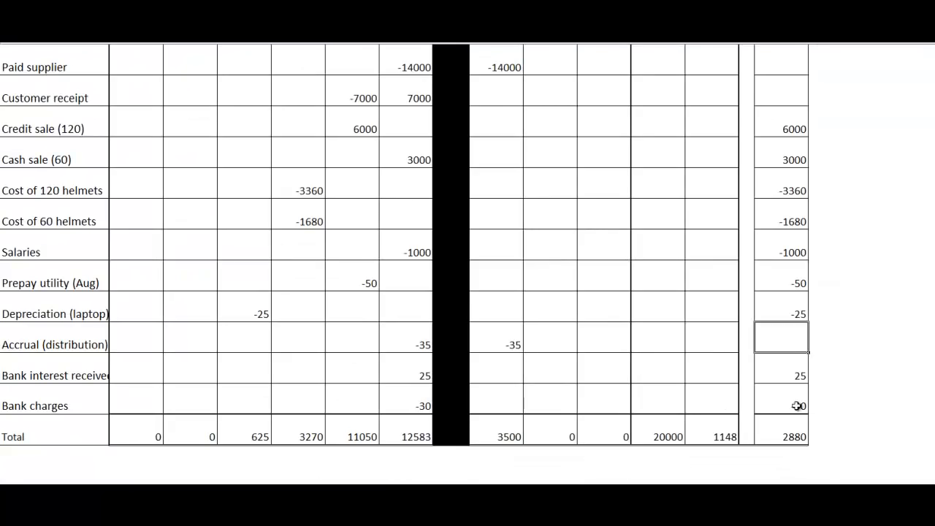
Step: On the transactions sheet, fill the total of the Profit for period column with light blue
left_click(792, 432)
right_click(792, 432)
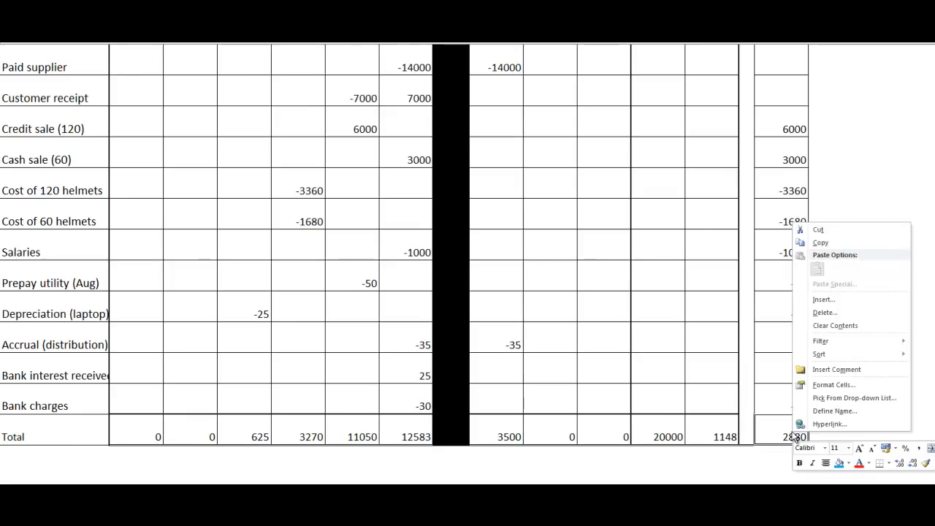
left_click(837, 465)
left_click(695, 471)
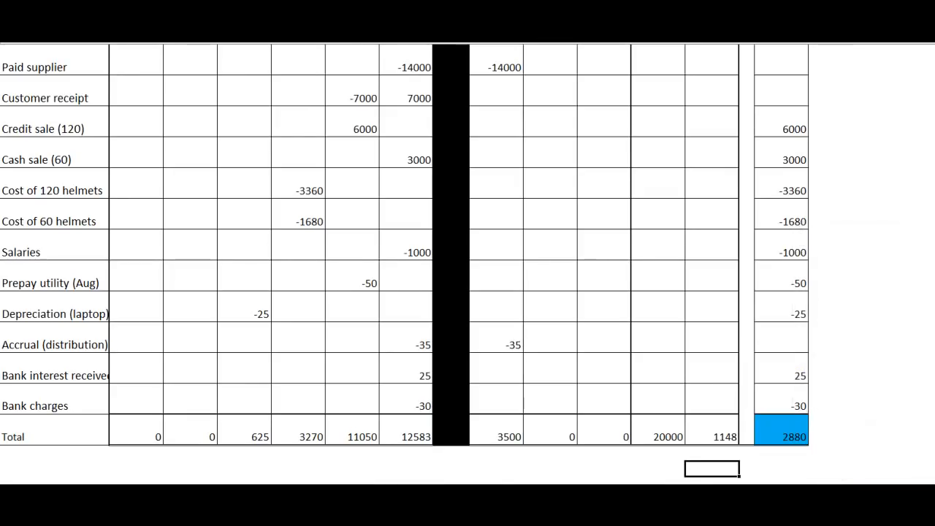
Step: Return to the Income Statement and compare its final Profit with the Profit for period total
key("ctrl+Page_Down")
left_click(590, 346)
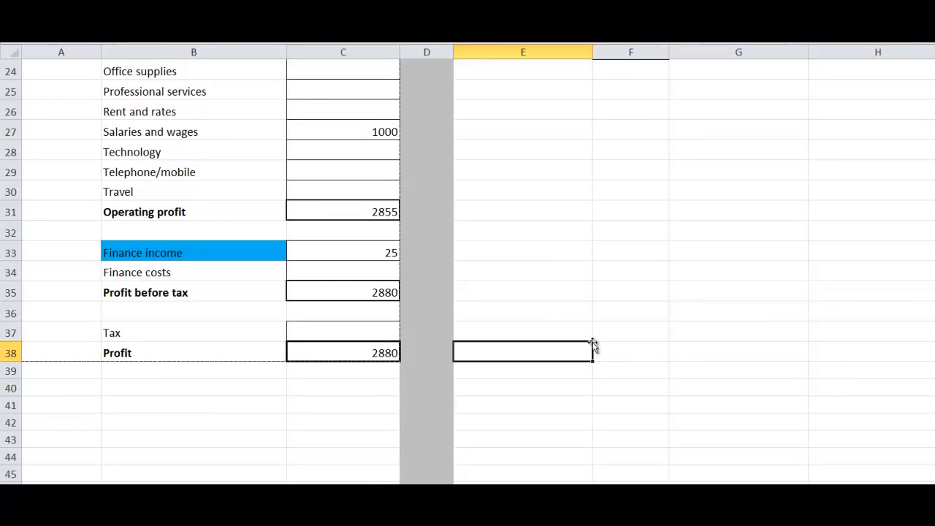
left_click_drag(933, 322, 919, 153)
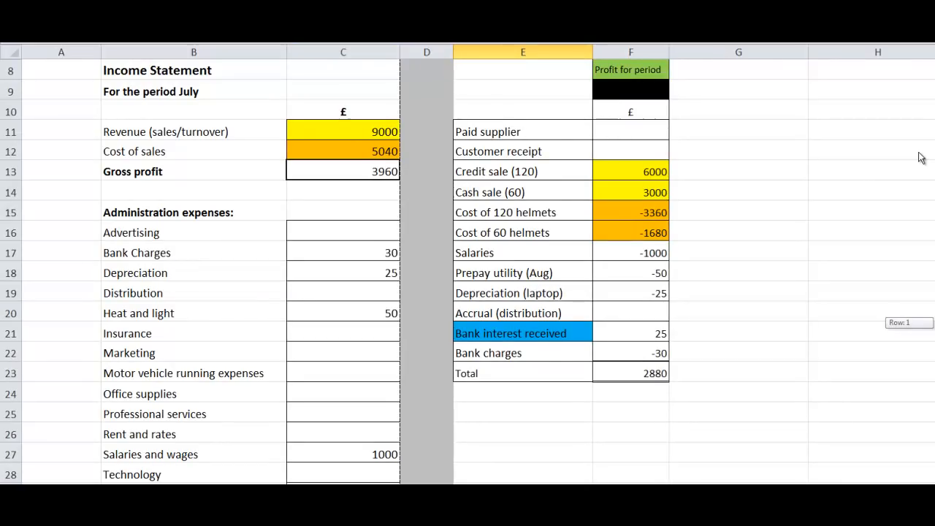
left_click_drag(919, 158, 931, 184)
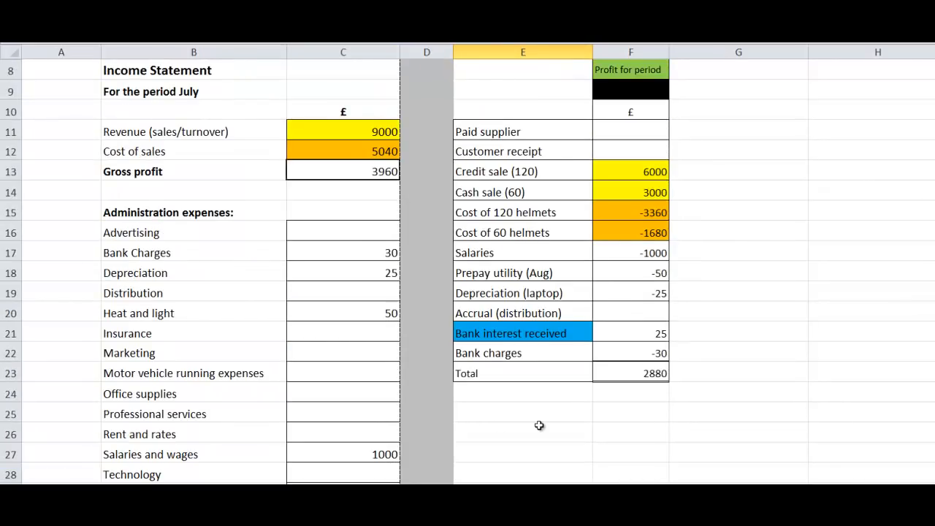
Step: On the Statement of Cash Flows sheet, fill the Bfwd balance (June) amount in the Cash column with orange
key("ctrl+Page_Down")
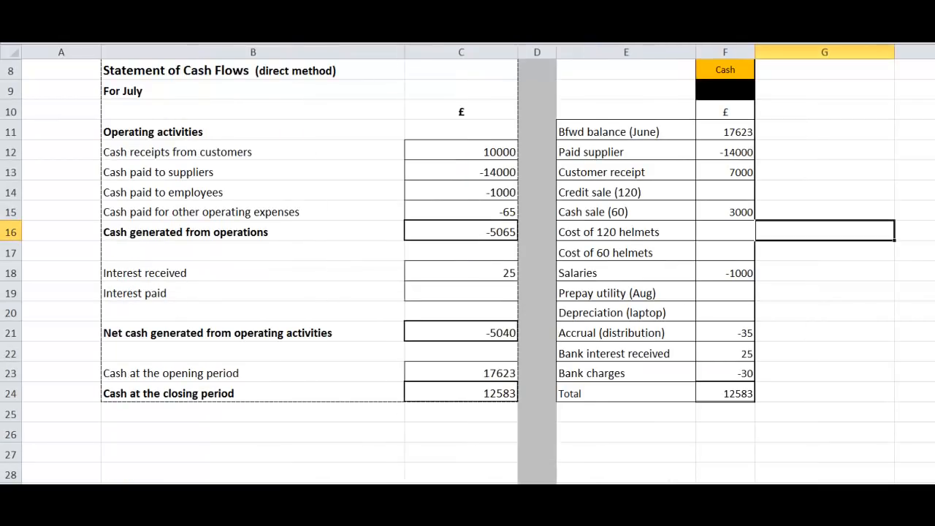
left_click(721, 132)
right_click(722, 132)
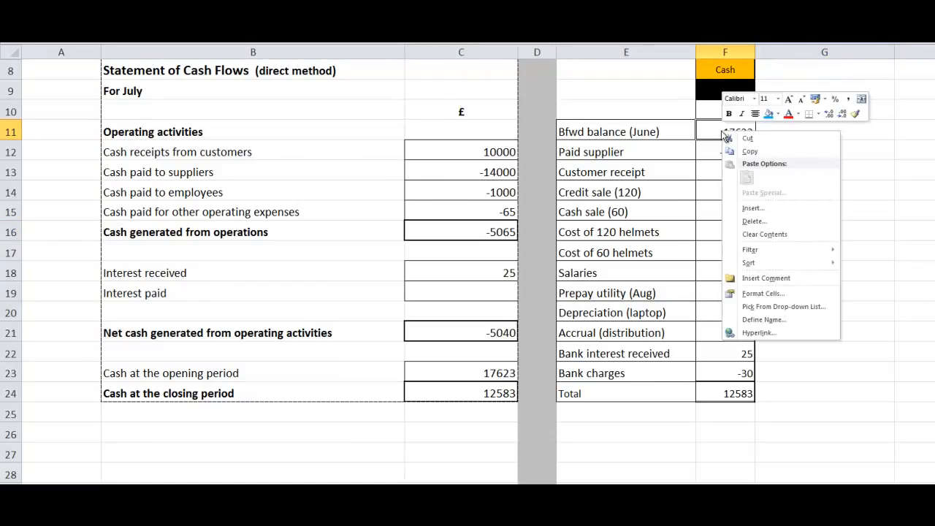
left_click(779, 114)
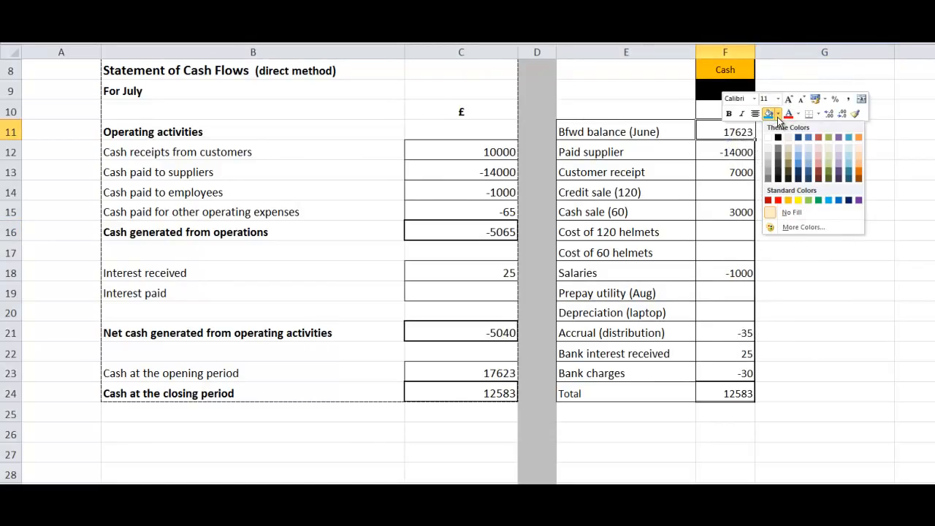
left_click(788, 201)
Step: Fill the Total amount at the end of the Cash column with yellow
left_click(744, 393)
right_click(744, 393)
left_click(800, 425)
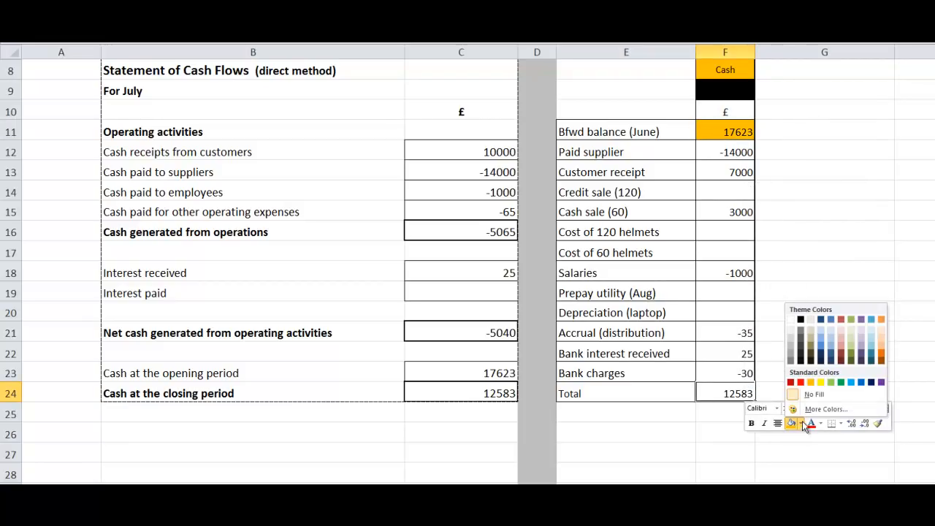
left_click(821, 382)
left_click(483, 375)
right_click(483, 377)
key("Escape")
Step: Fill the Cash at the closing period amount with the same yellow as the Cash column total
left_click(489, 393)
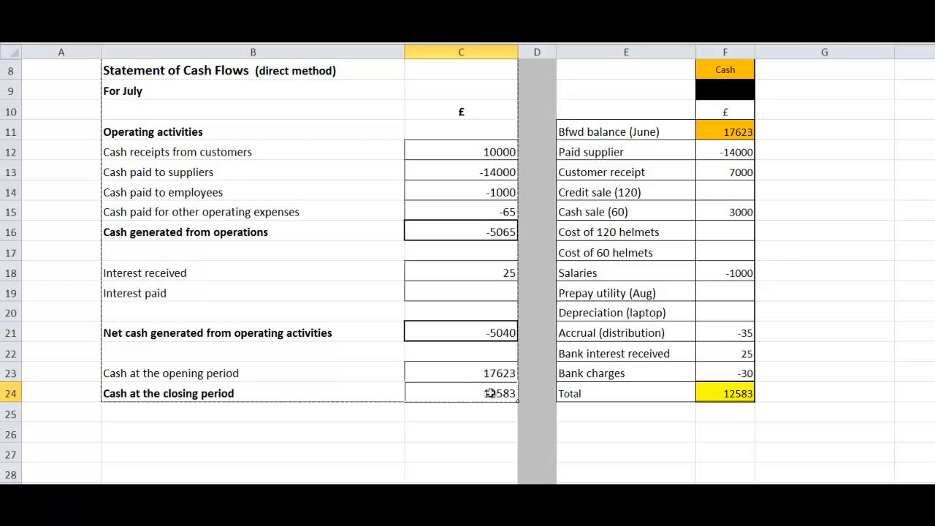
right_click(489, 393)
left_click(538, 424)
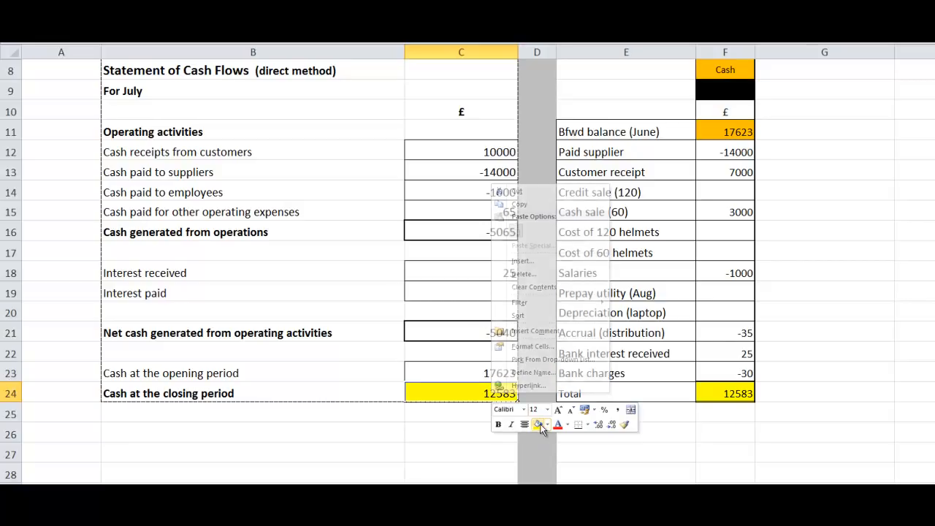
Step: Fill the Cash at the opening period amount with orange to match the brought-forward June balance
left_click(486, 372)
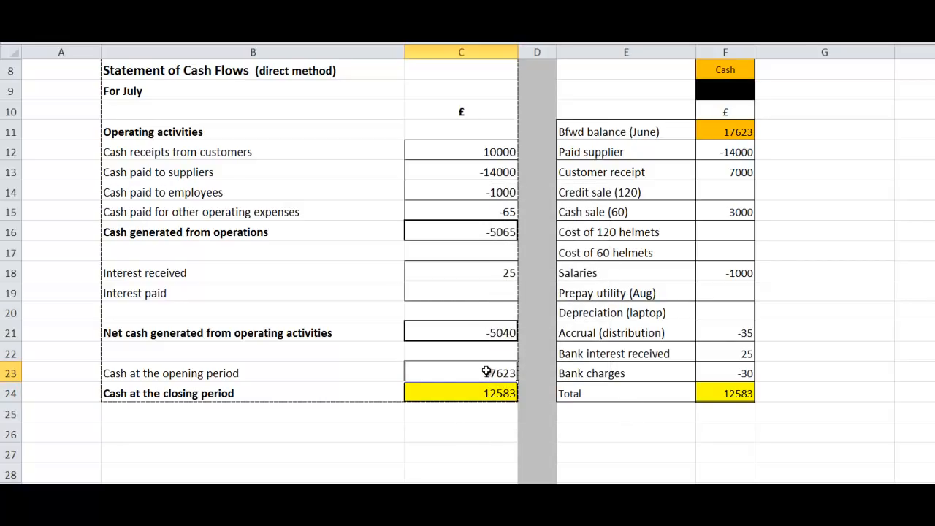
right_click(486, 372)
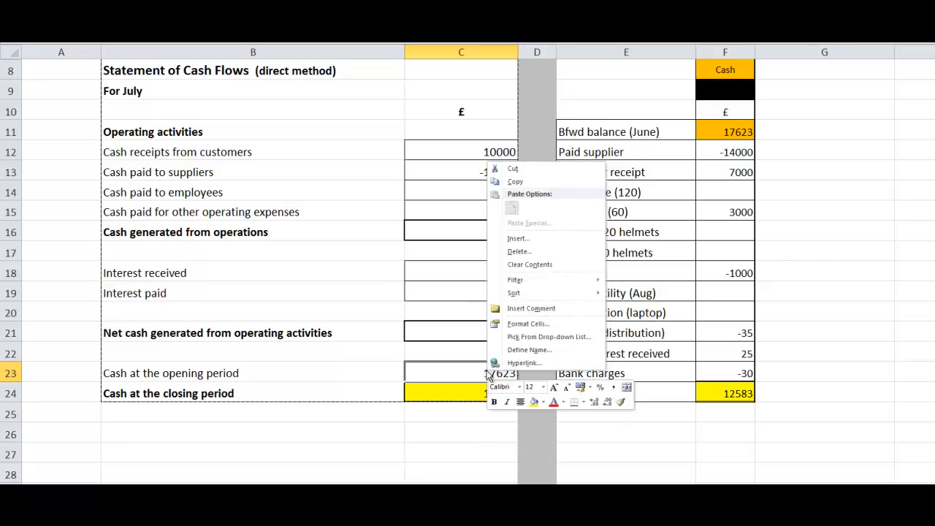
left_click(544, 403)
left_click(553, 361)
left_click(470, 446)
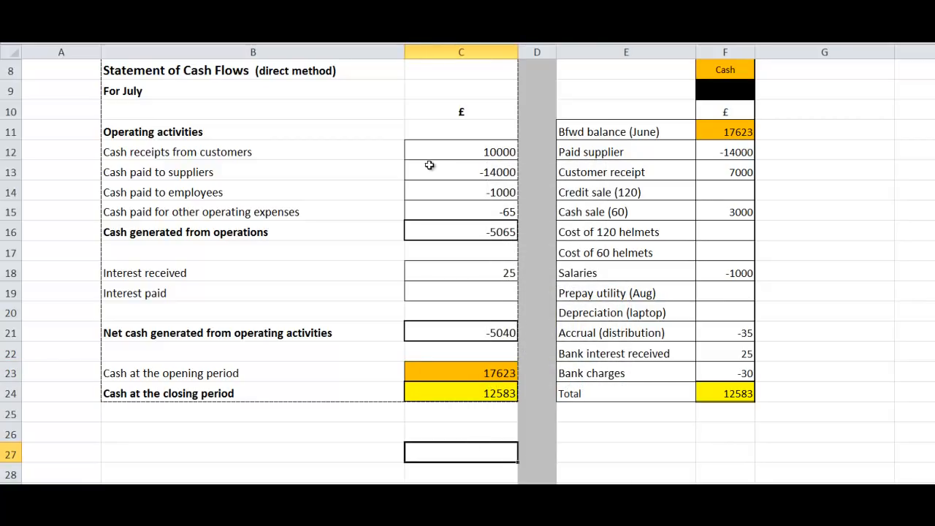
Step: Fill the Cash receipts from customers amount with light green
left_click(448, 152)
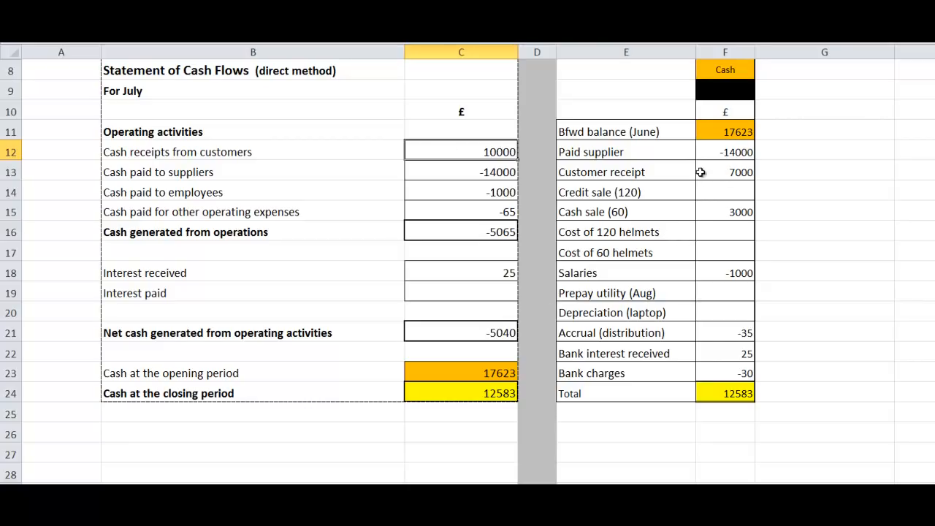
right_click(490, 154)
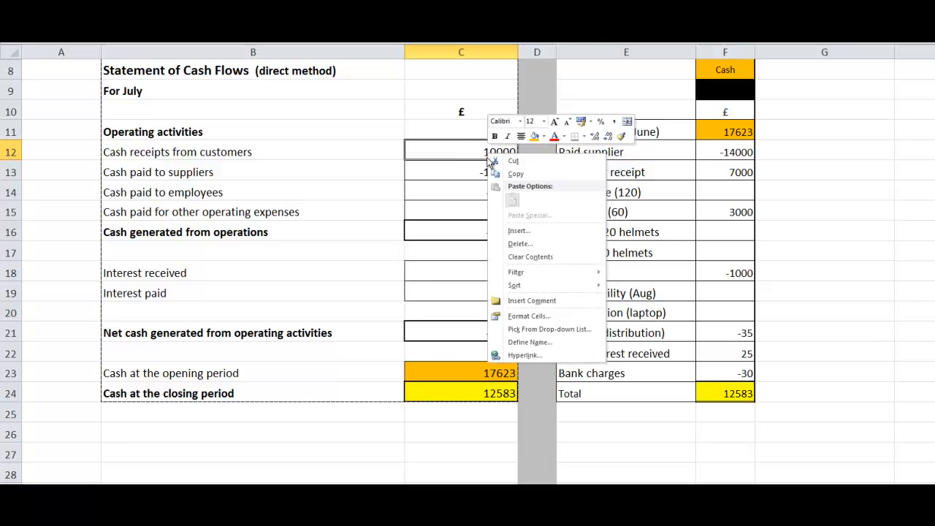
left_click(542, 138)
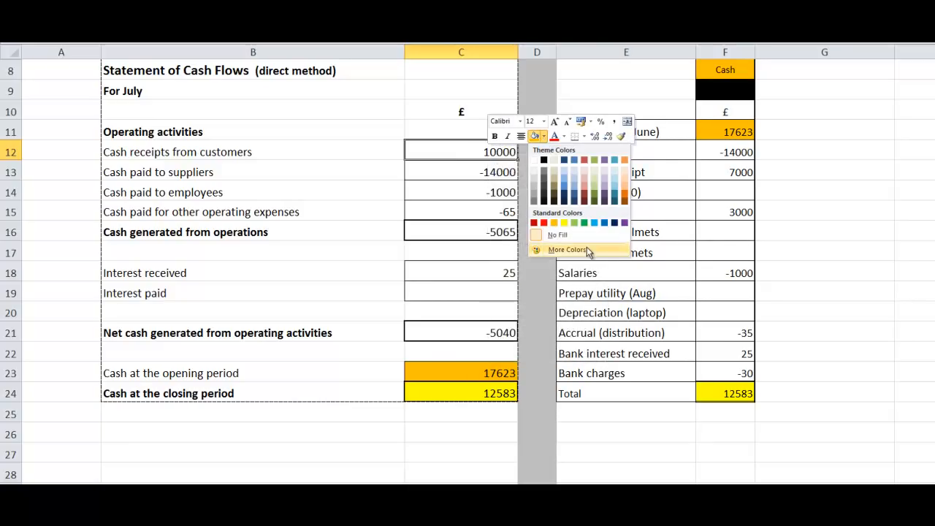
left_click(574, 222)
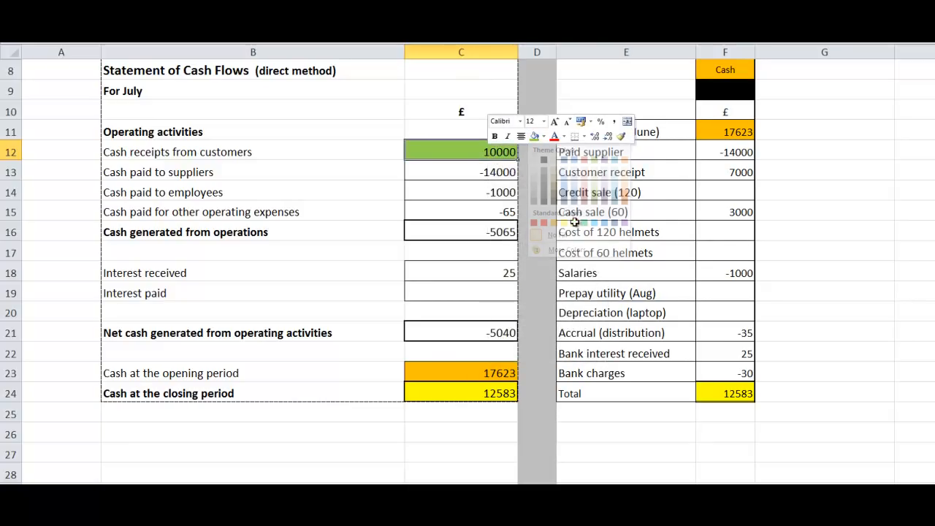
Step: Fill the Customer receipt and Cash sale (60) amounts in the Cash column with the same light green
right_click(727, 174)
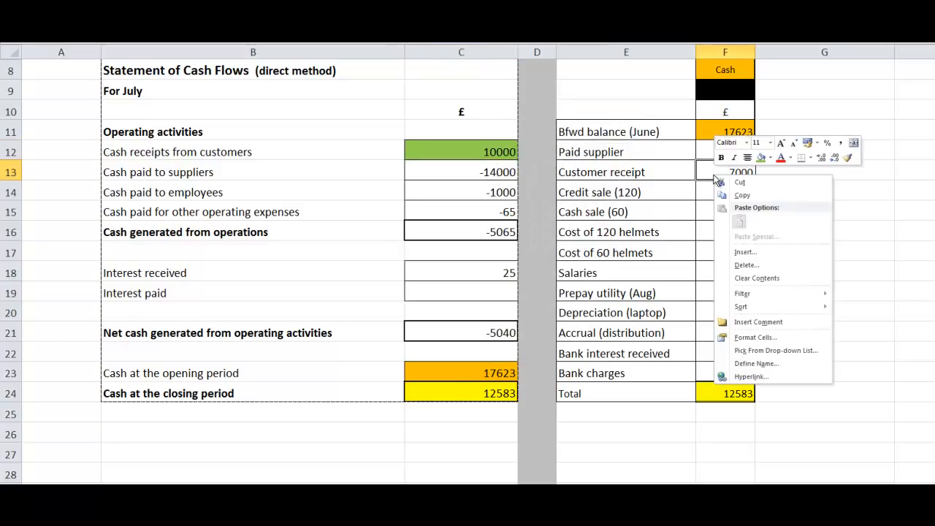
left_click(761, 158)
left_click(734, 211)
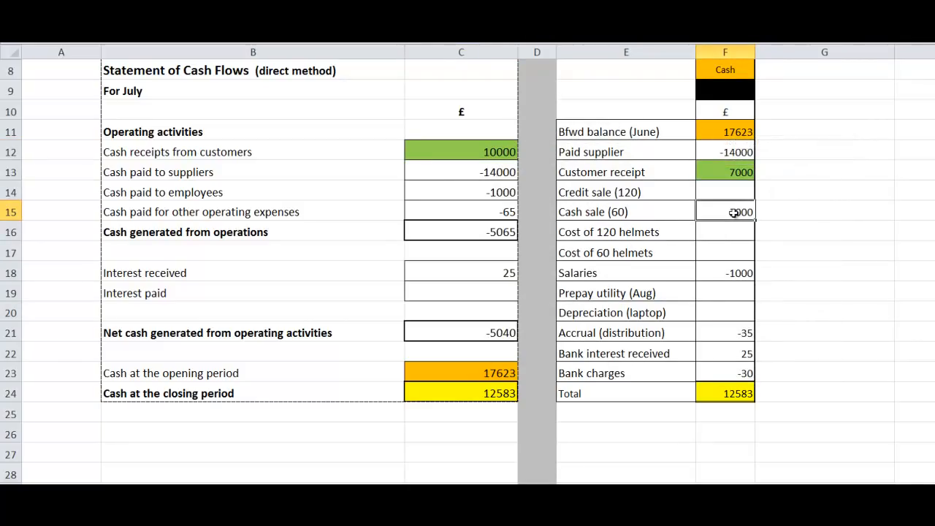
right_click(734, 211)
left_click(769, 199)
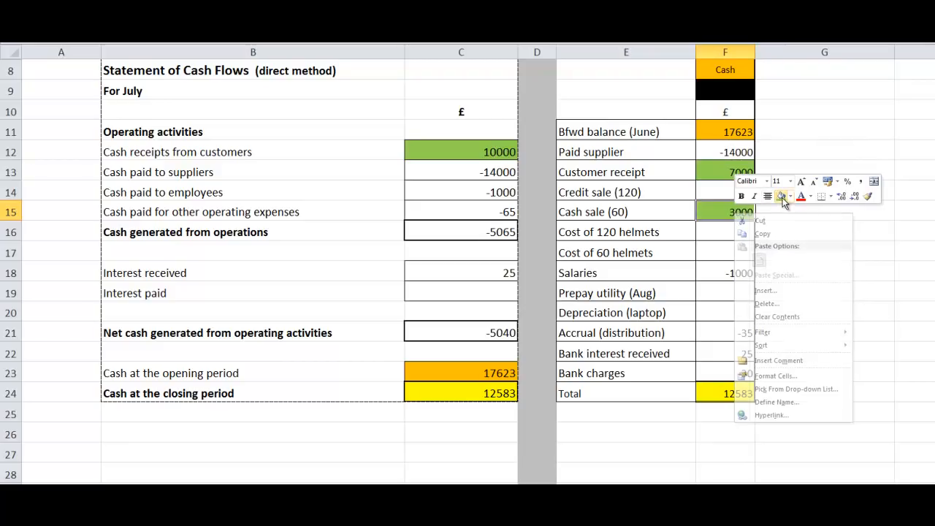
left_click(824, 266)
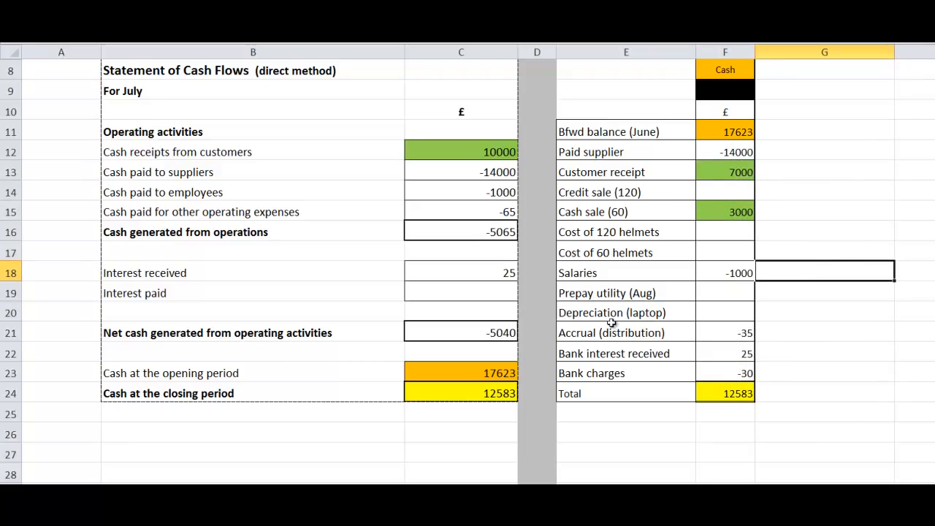
Step: Highlight the Cash paid to suppliers amount and the matching Paid supplier amount in light blue
left_click(489, 171)
right_click(490, 171)
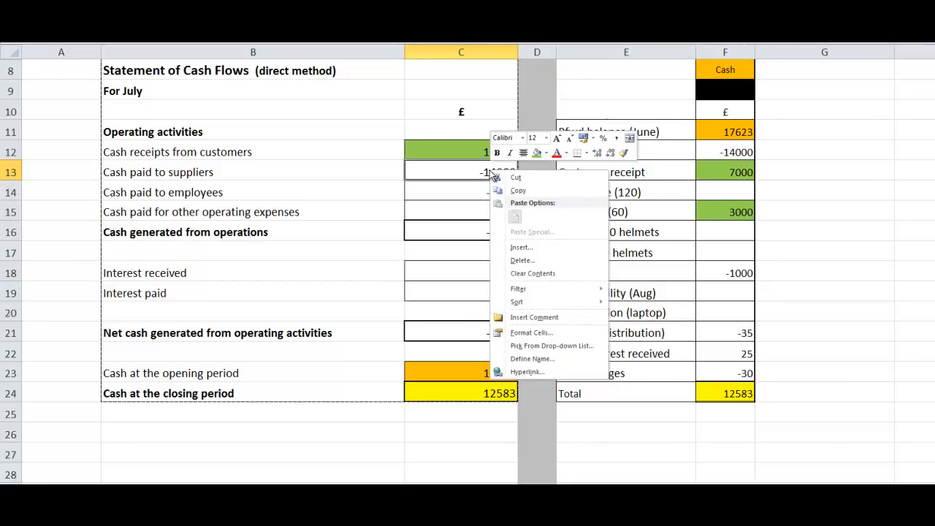
left_click(547, 154)
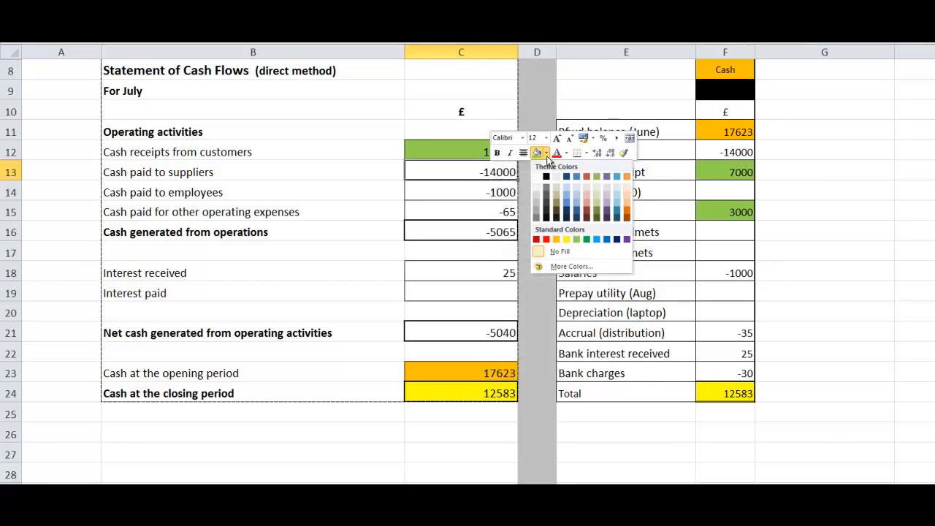
left_click(597, 239)
left_click(722, 152)
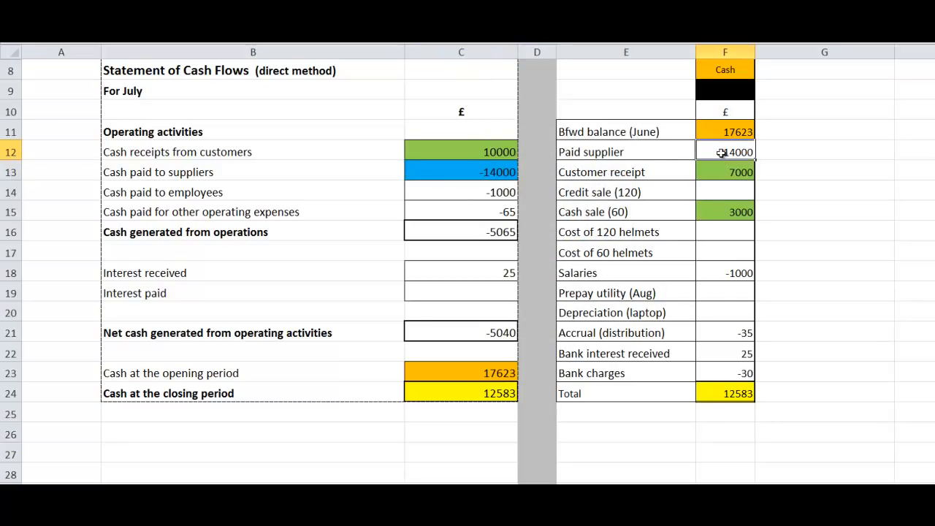
right_click(721, 152)
left_click(769, 136)
left_click(822, 248)
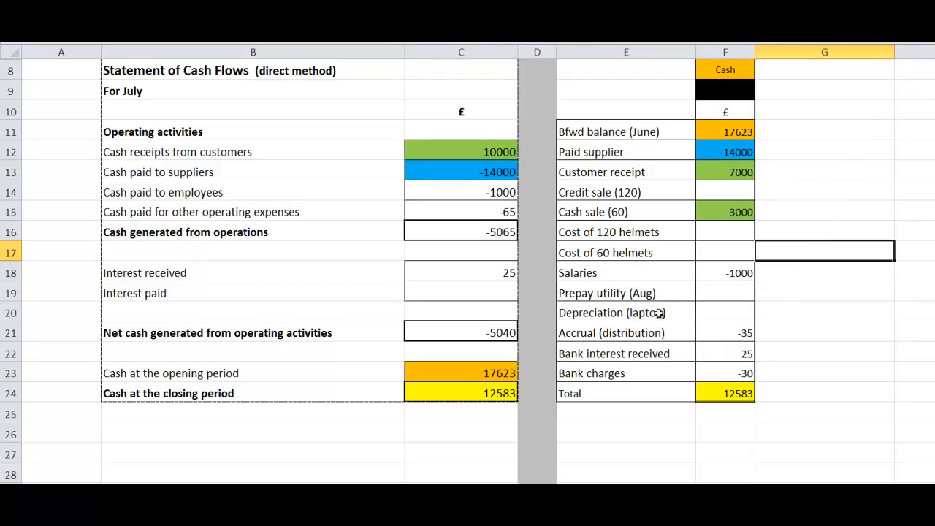
Step: Highlight the Cash paid to employees amount and the matching Salaries amount in red
left_click(497, 195)
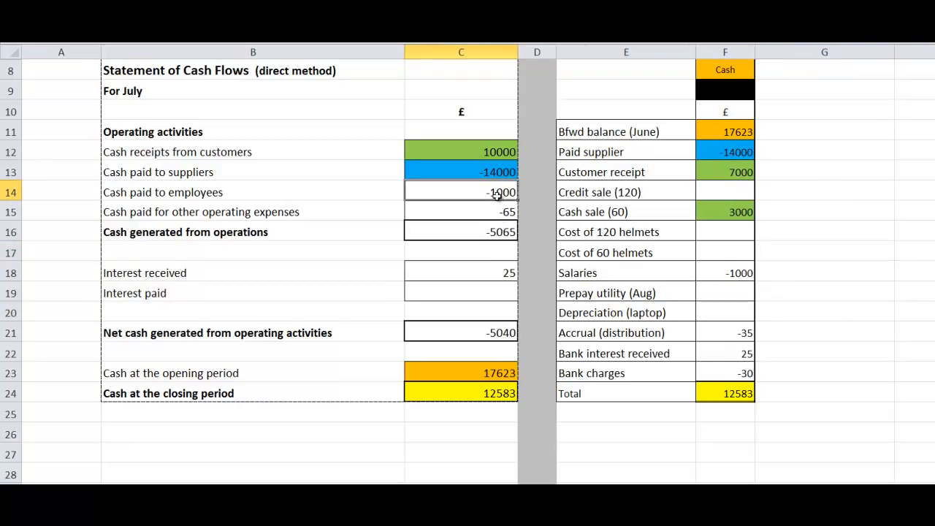
right_click(498, 195)
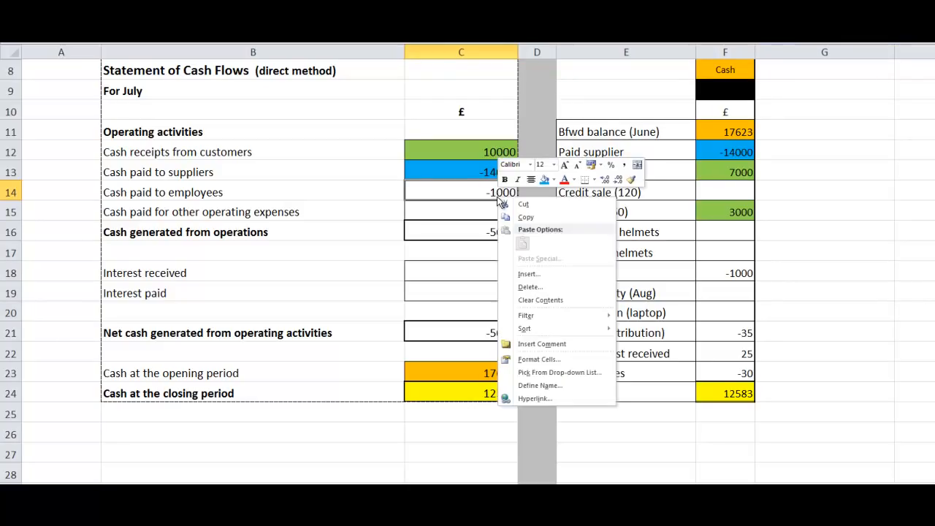
left_click(553, 179)
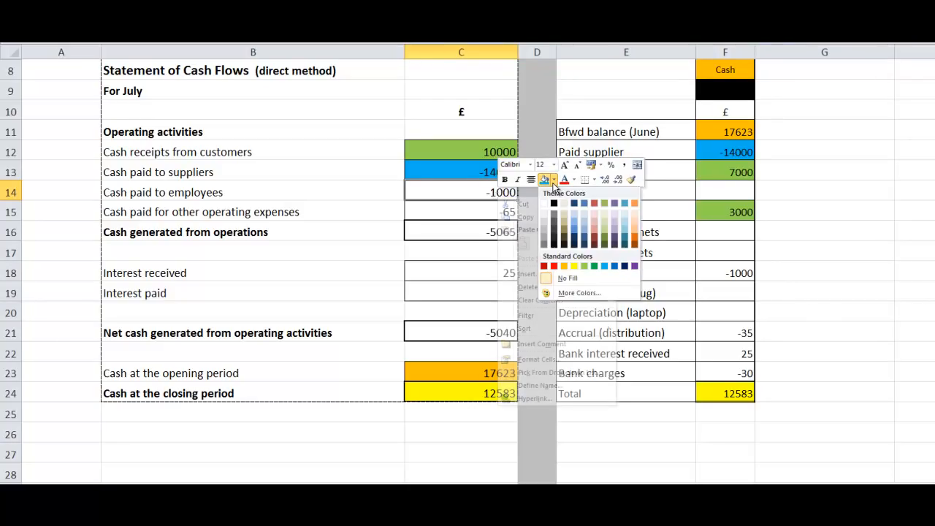
left_click(554, 267)
left_click(698, 275)
right_click(698, 276)
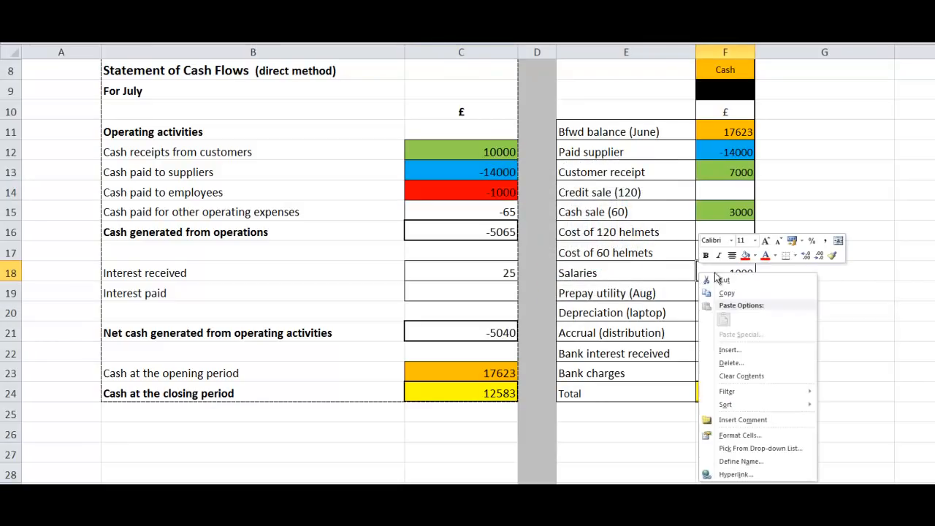
left_click(745, 255)
left_click(687, 452)
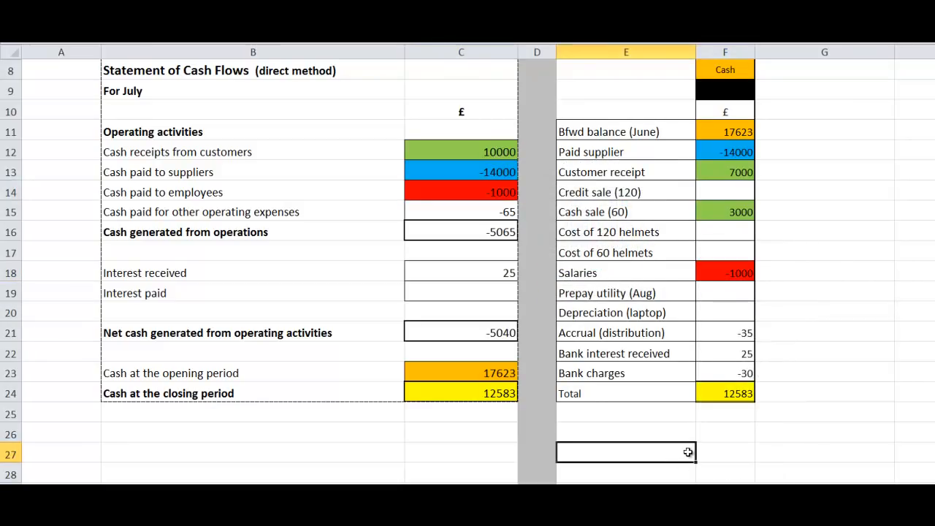
Step: Highlight the Interest received amount and the matching Bank interest received amount in dark red
left_click(735, 354)
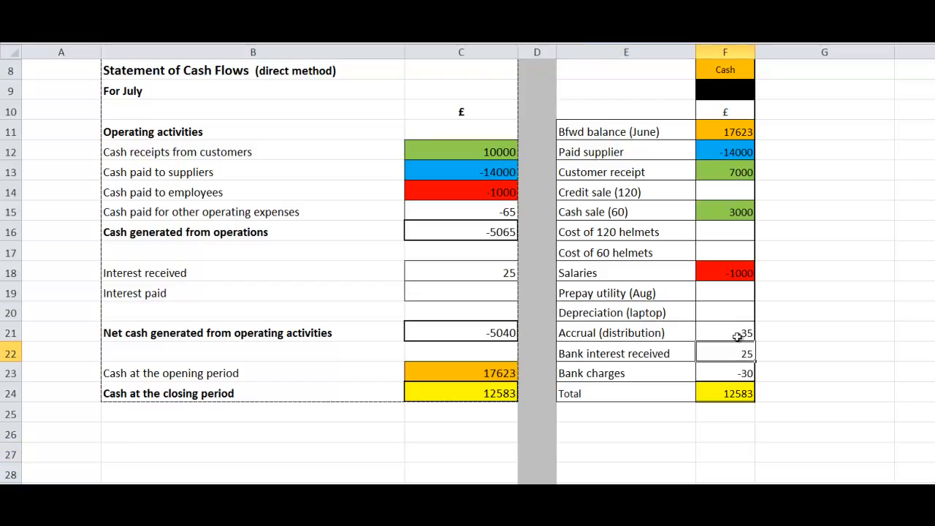
left_click(466, 272)
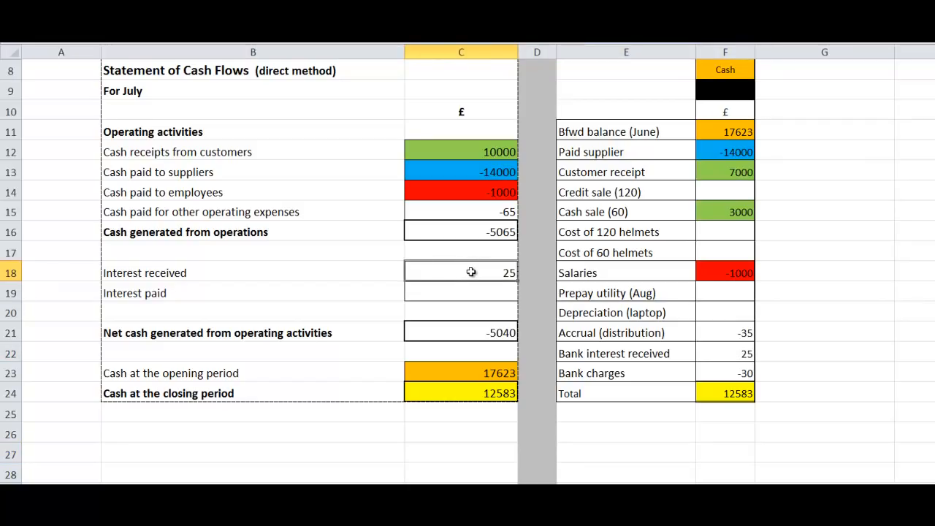
right_click(468, 270)
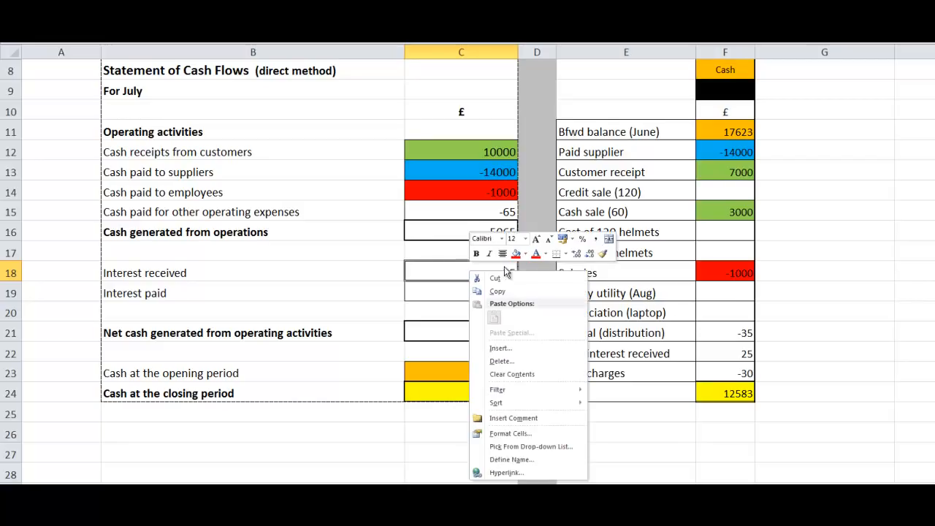
left_click(524, 254)
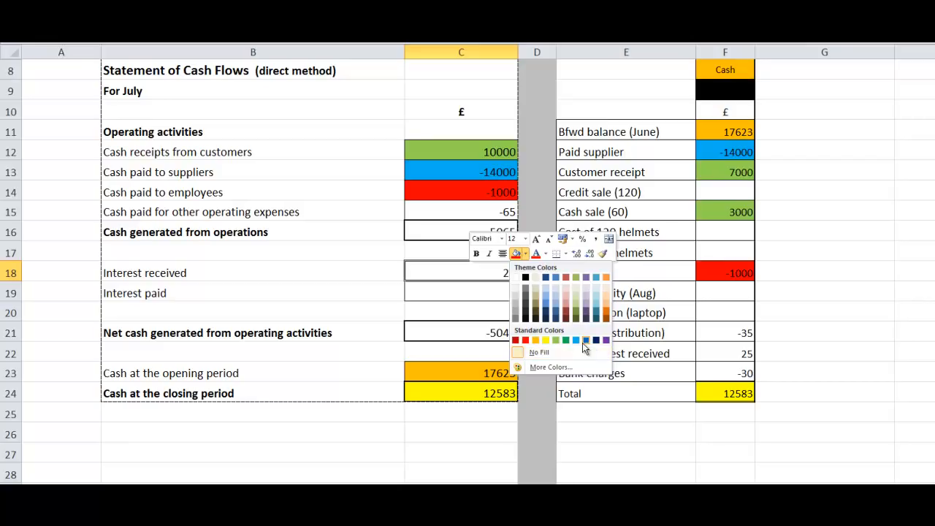
left_click(516, 340)
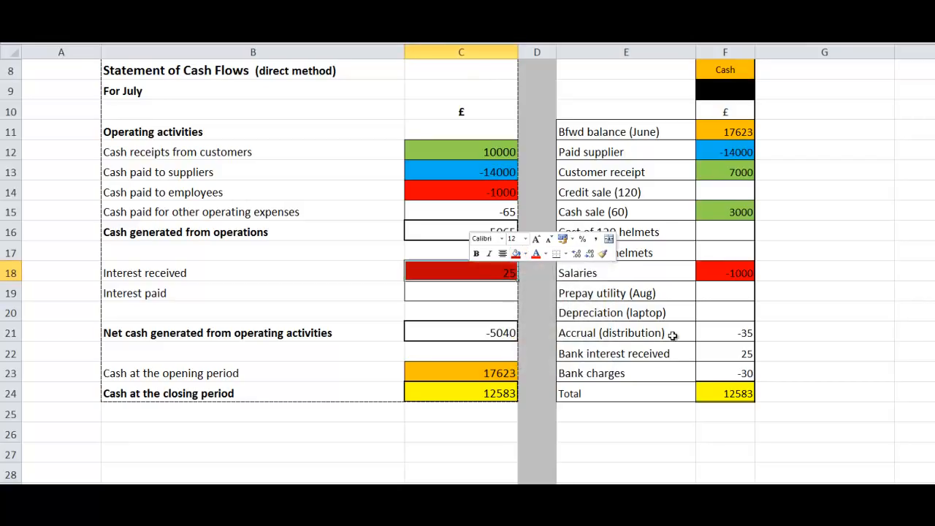
right_click(706, 355)
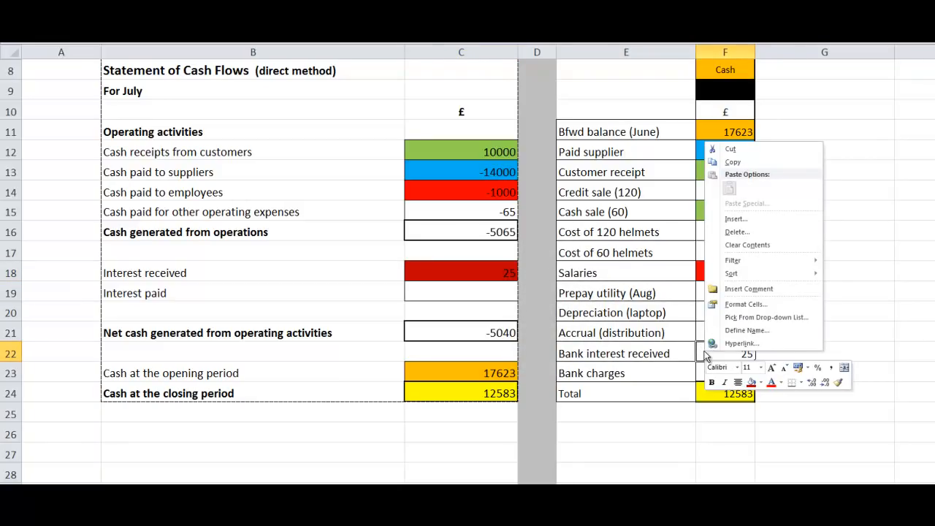
left_click(751, 383)
left_click(773, 432)
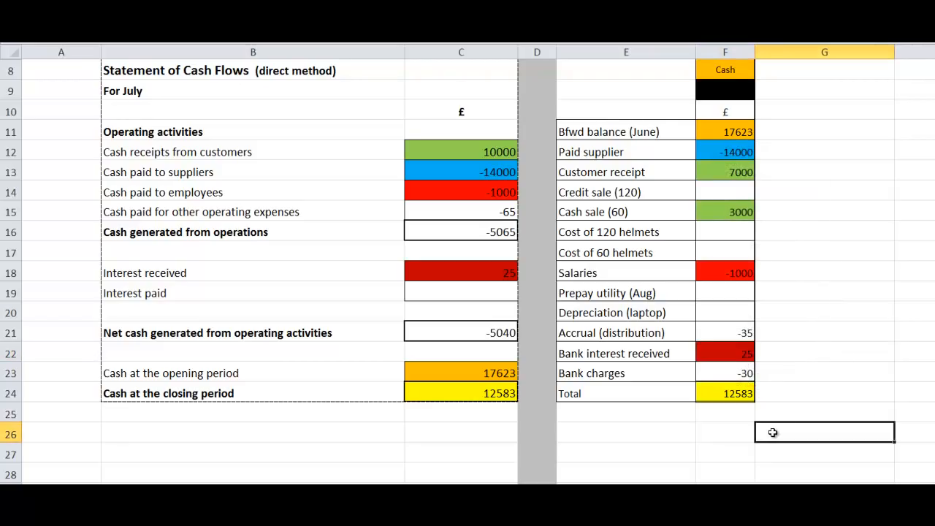
Step: Trace other operating expenses to the distribution accrual and bank charges, then examine the cash subtotals and the opening and closing cash balances
left_click(734, 333)
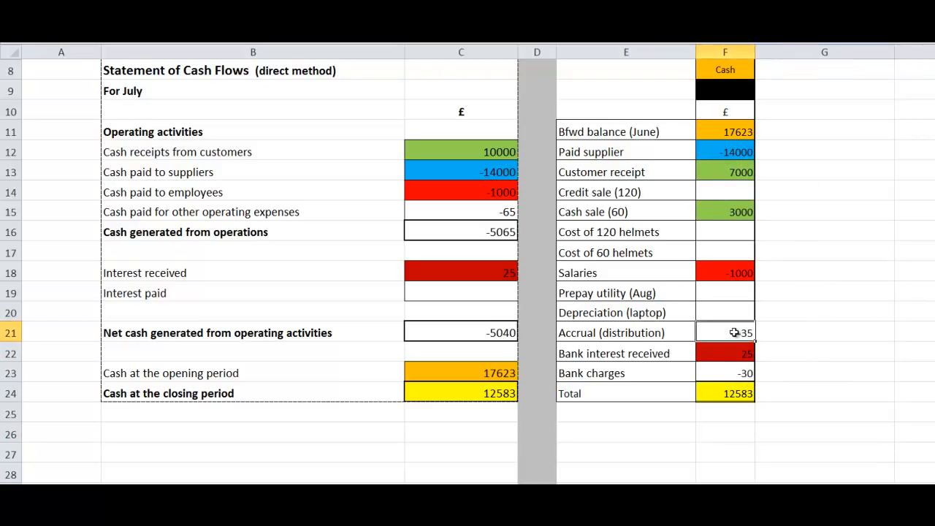
left_click(733, 372)
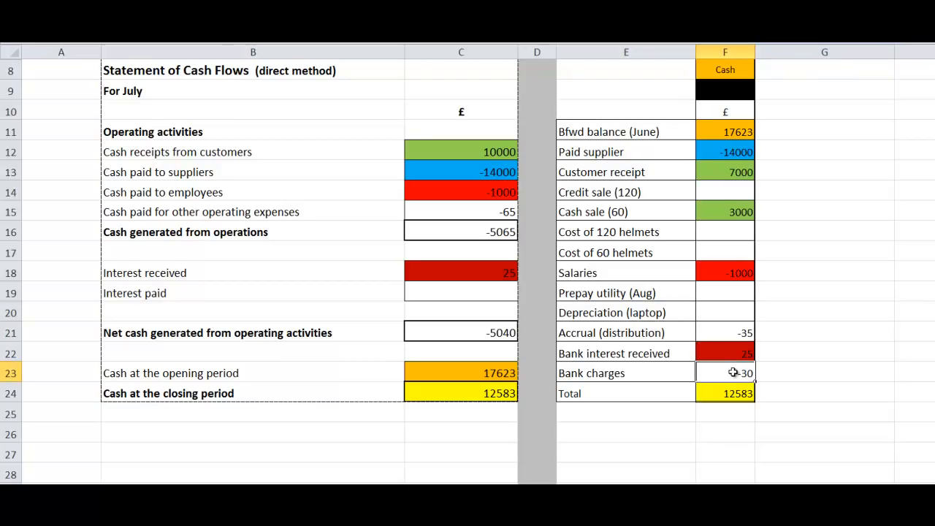
left_click(509, 212)
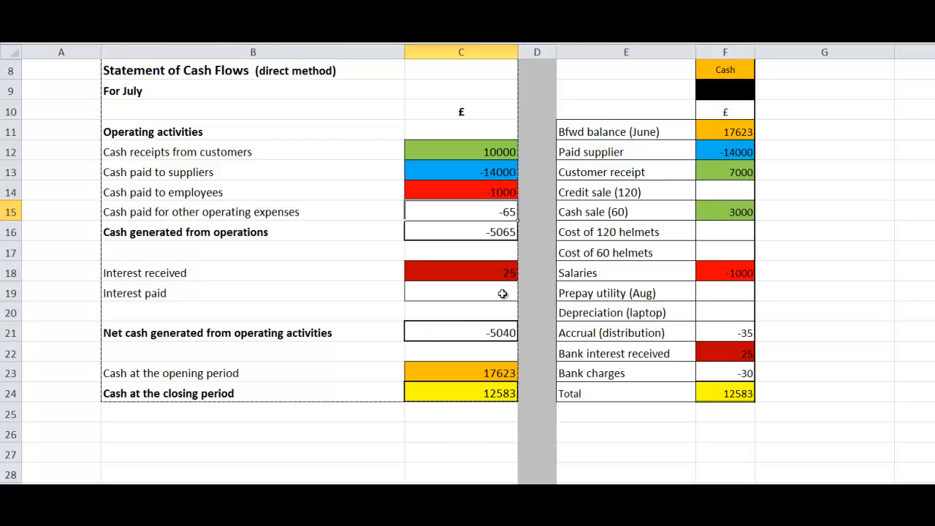
left_click(470, 232)
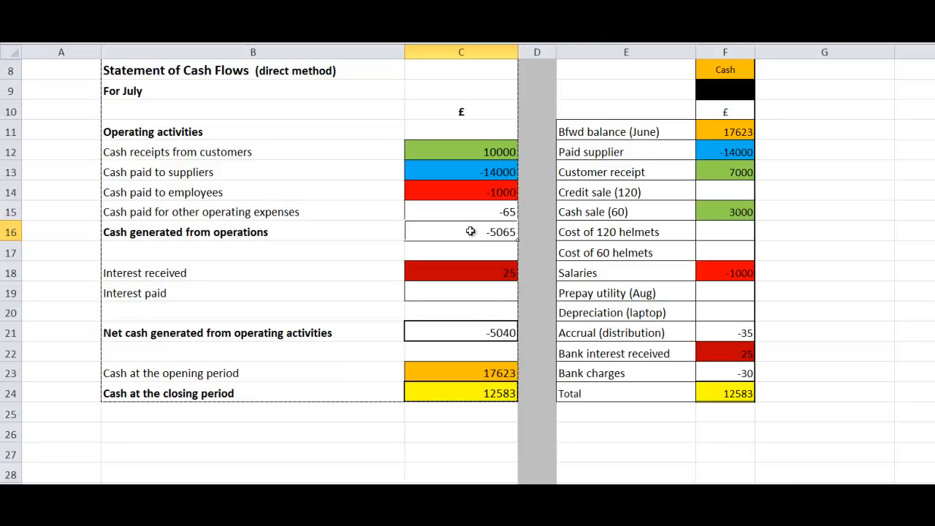
left_click(476, 272)
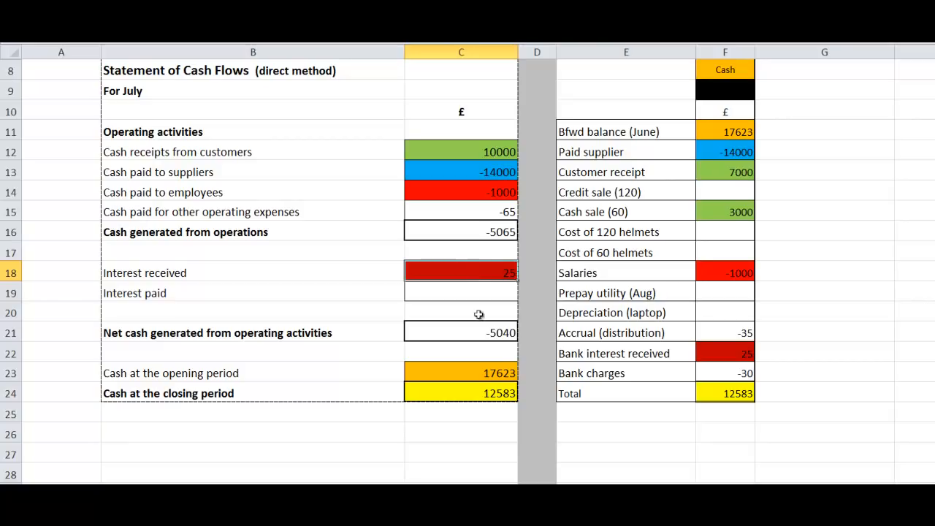
left_click(494, 333)
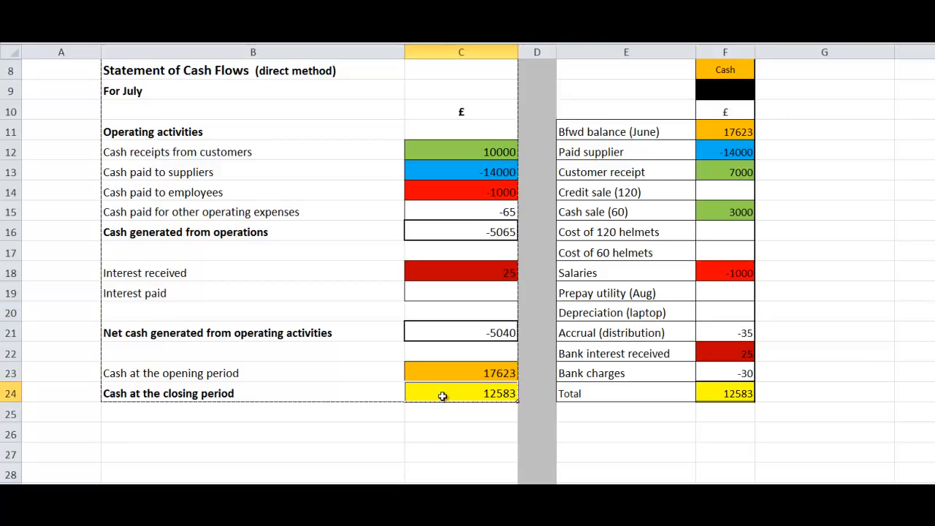
left_click(448, 373)
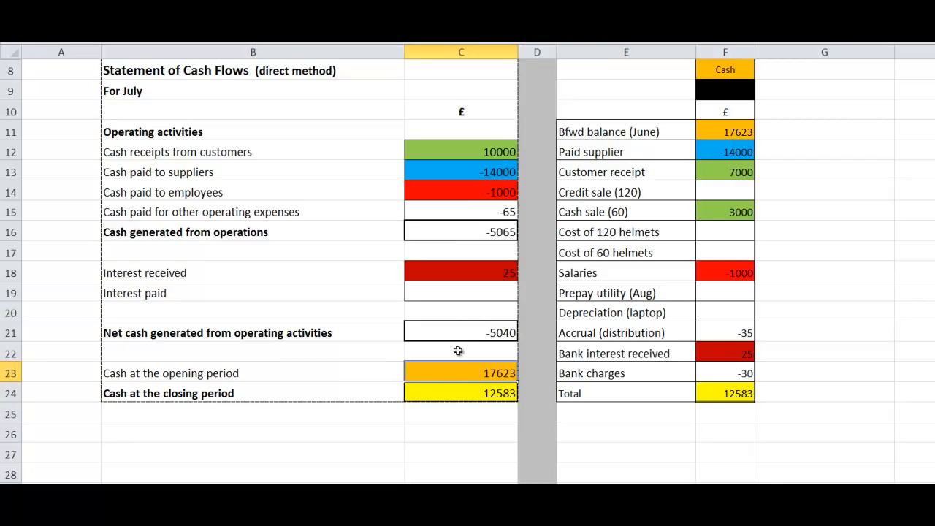
left_click(475, 328)
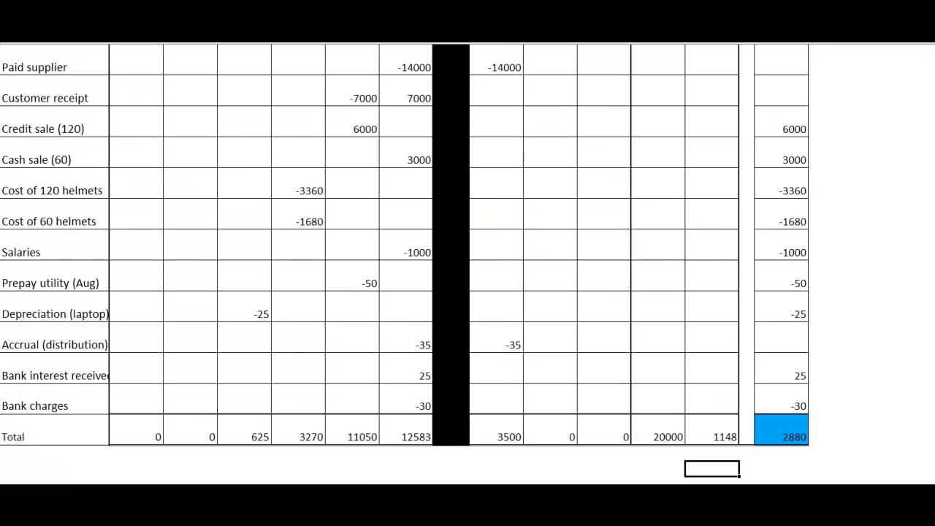
left_click_drag(934, 268, 934, 92)
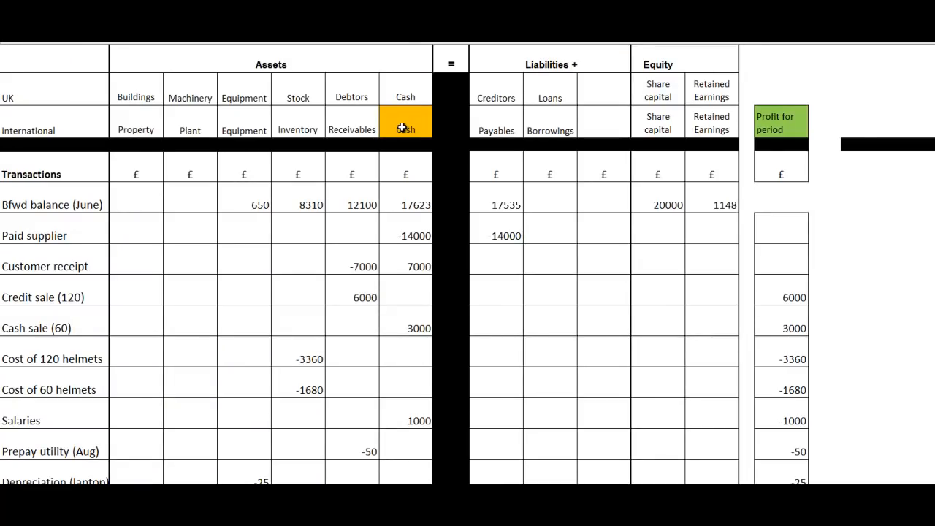
left_click_drag(403, 128, 414, 428)
right_click(413, 333)
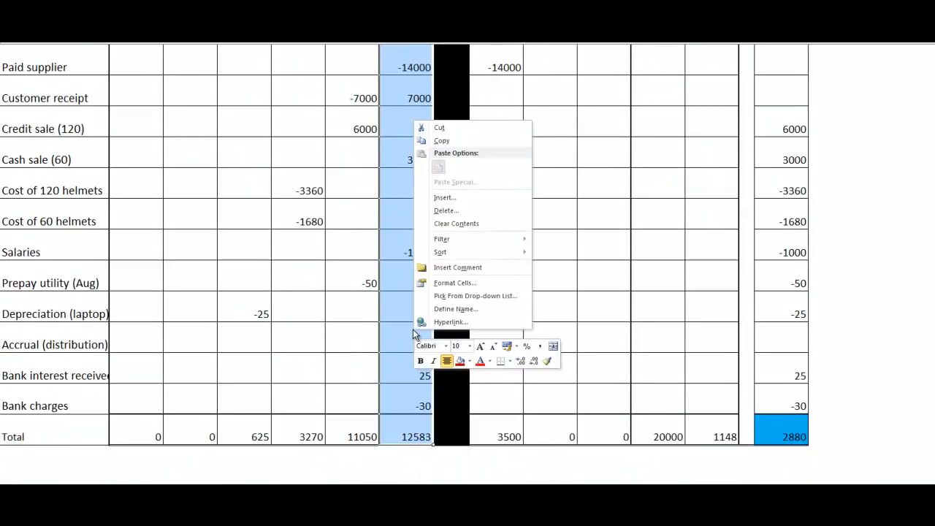
left_click(470, 366)
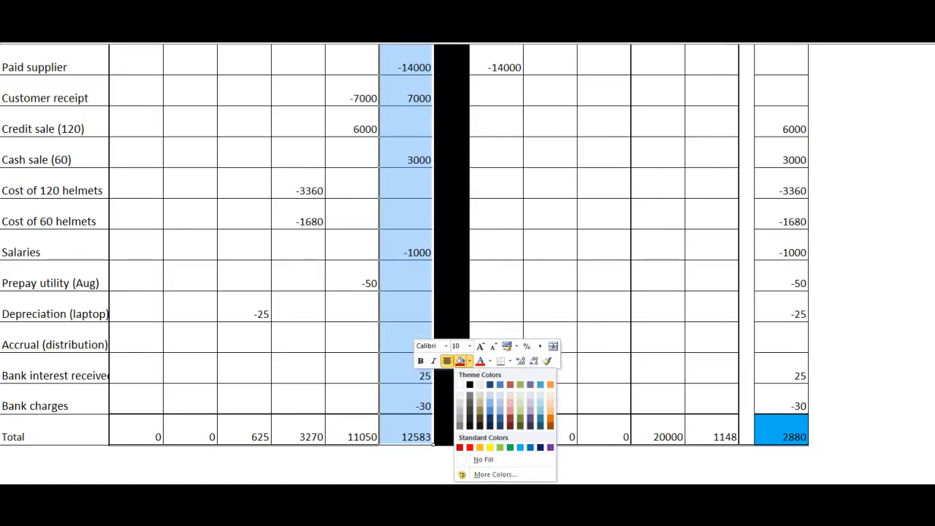
left_click_drag(933, 252, 933, 220)
left_click(412, 298)
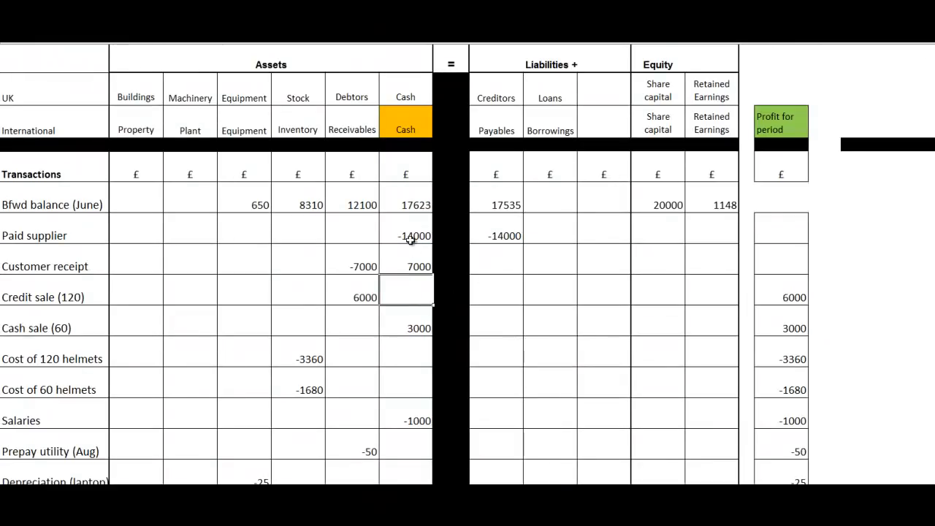
Step: Fill the entire Profit for period column in the transactions table with light green, from its heading down to the Total row
left_click_drag(771, 117, 796, 438)
right_click(786, 325)
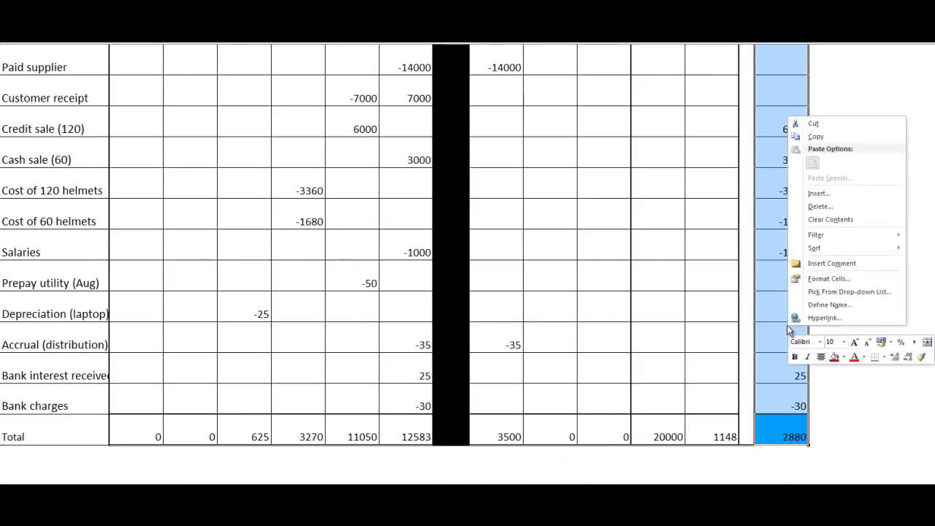
left_click(845, 357)
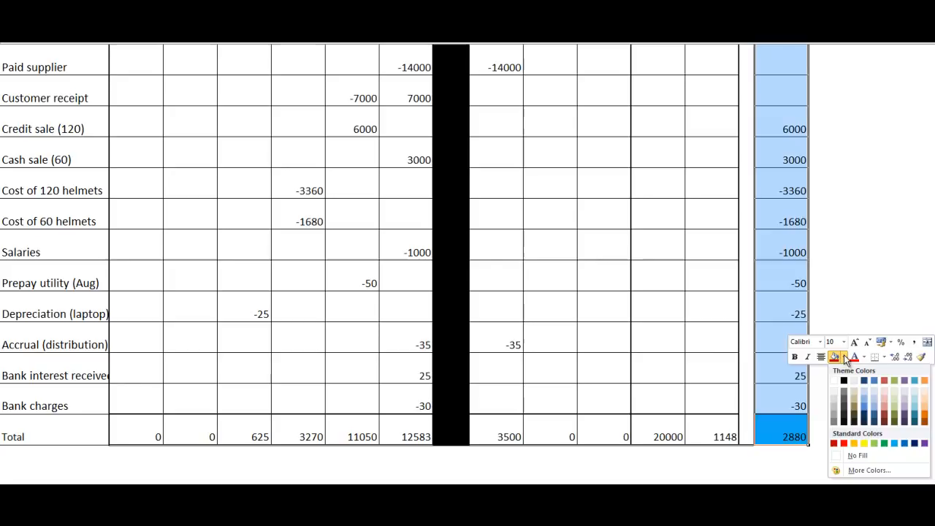
left_click(878, 442)
scroll(878, 439, "up", 2)
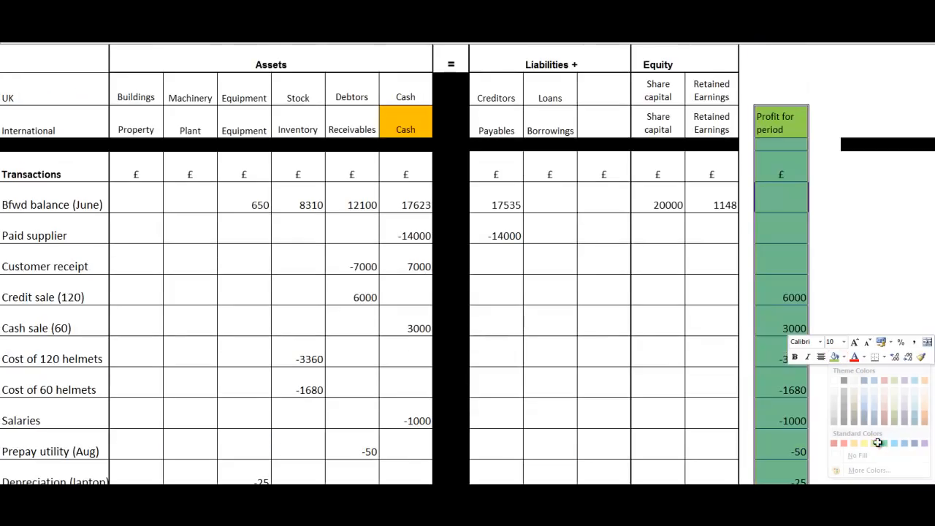
left_click(897, 247)
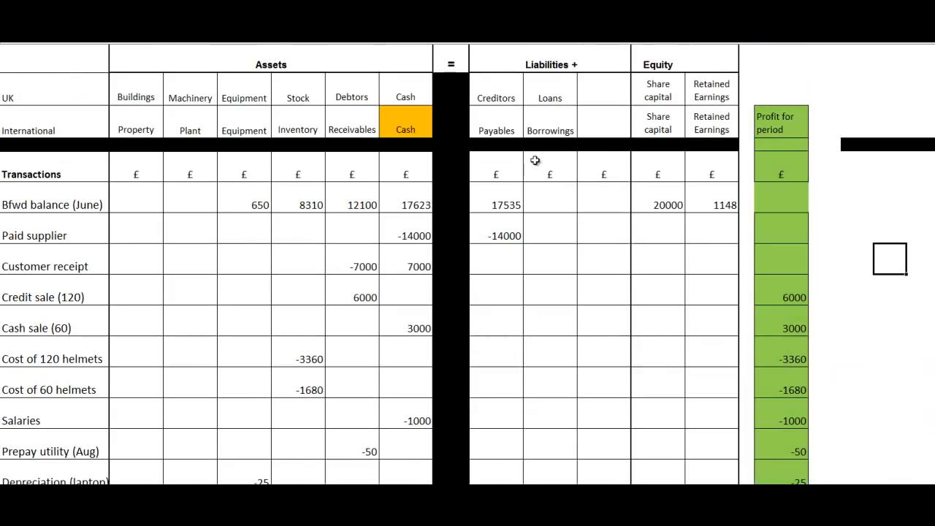
Step: Fill the Total row of the transactions table with yellow, from its label across to the Profit for period total
left_click_drag(934, 196, 934, 200)
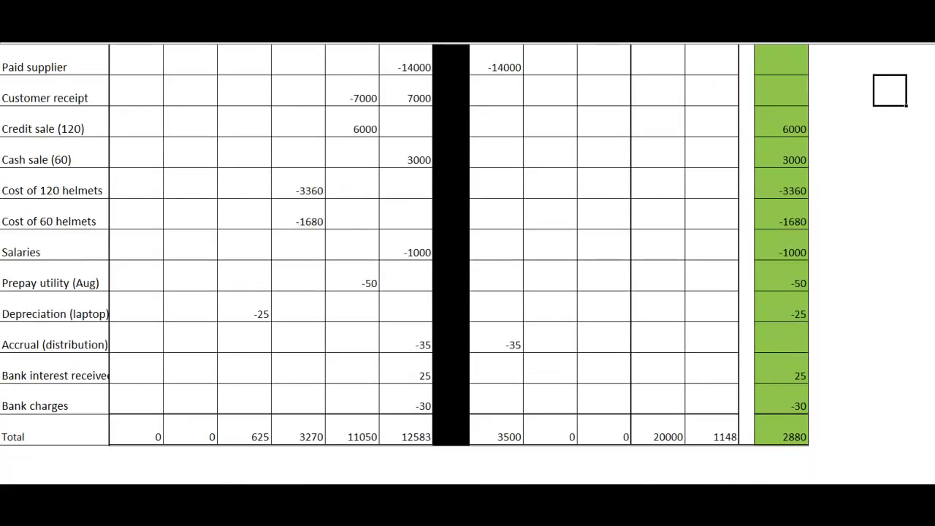
left_click_drag(44, 434, 782, 436)
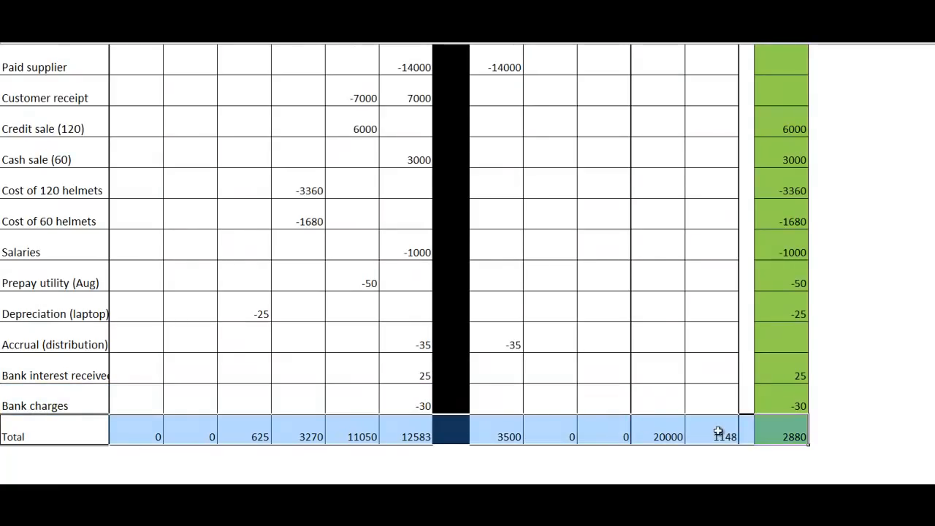
right_click(714, 431)
left_click(771, 463)
left_click(790, 422)
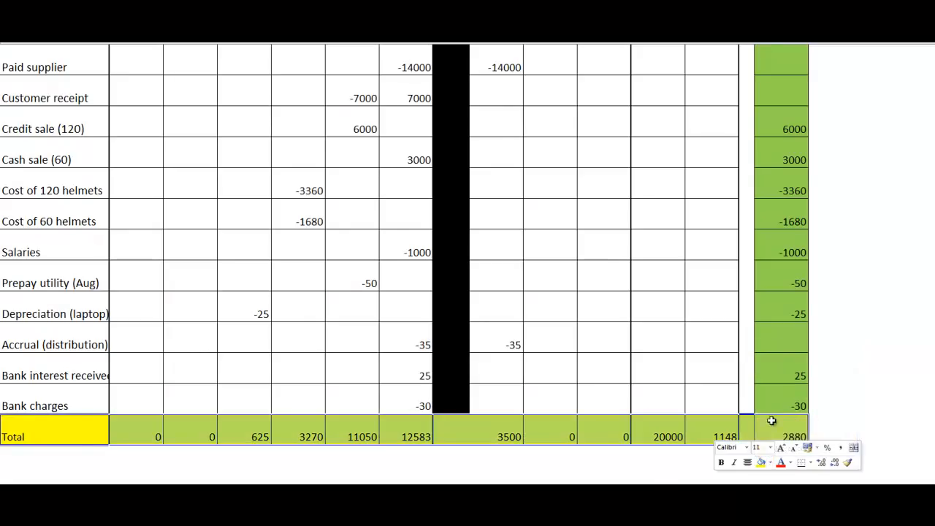
left_click(659, 470)
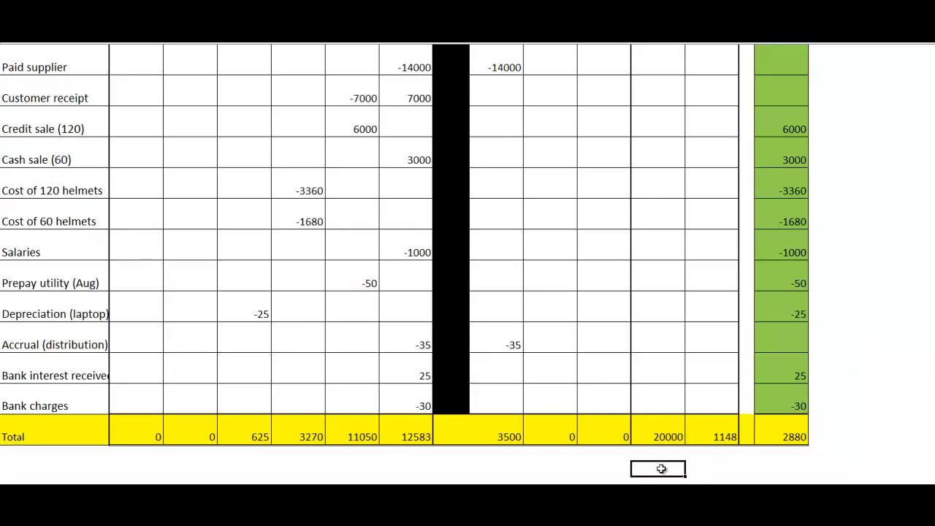
left_click_drag(933, 404, 499, 169)
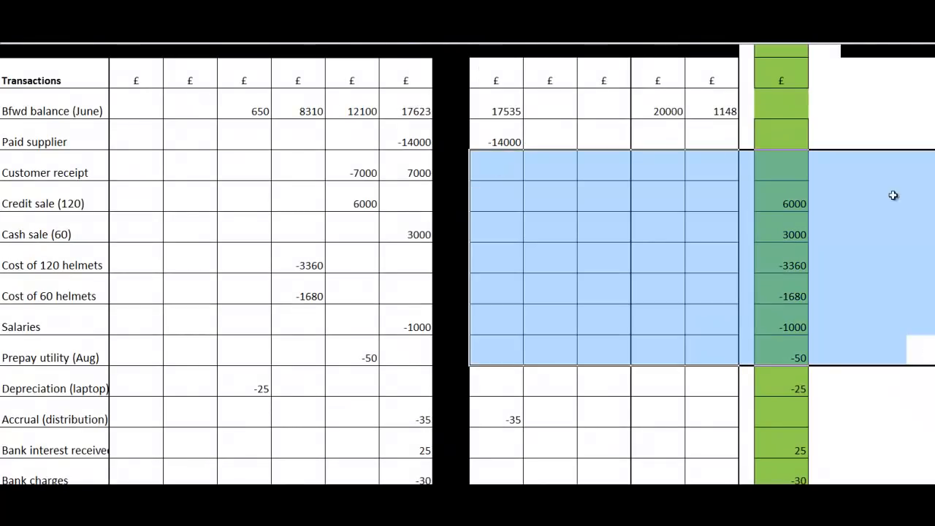
left_click(871, 118)
left_click_drag(934, 267, 934, 204)
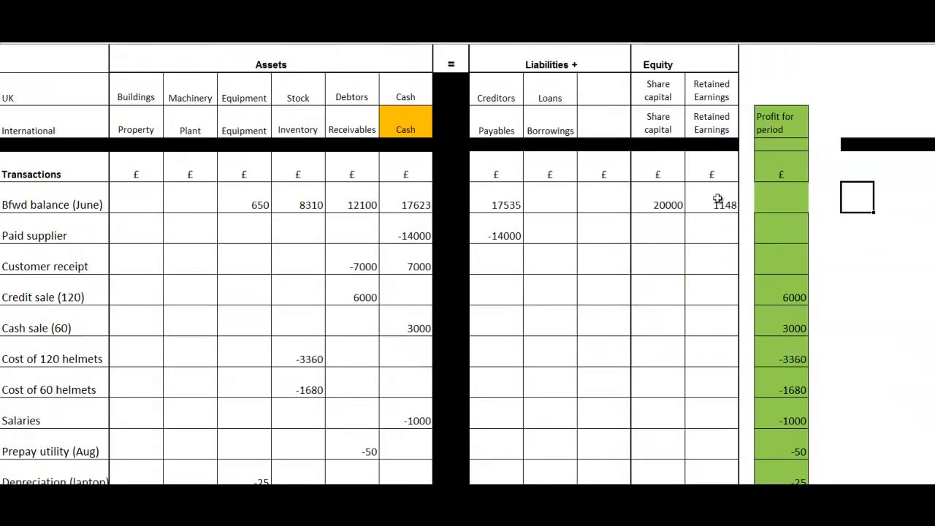